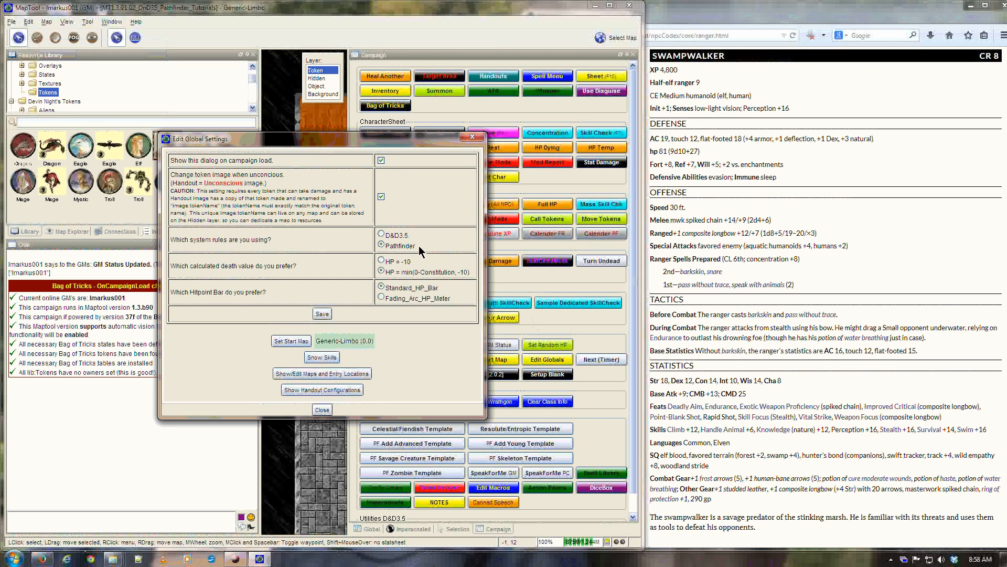
- Close the global settings dialog and place the Elf token on the map's orange floor
click(322, 409)
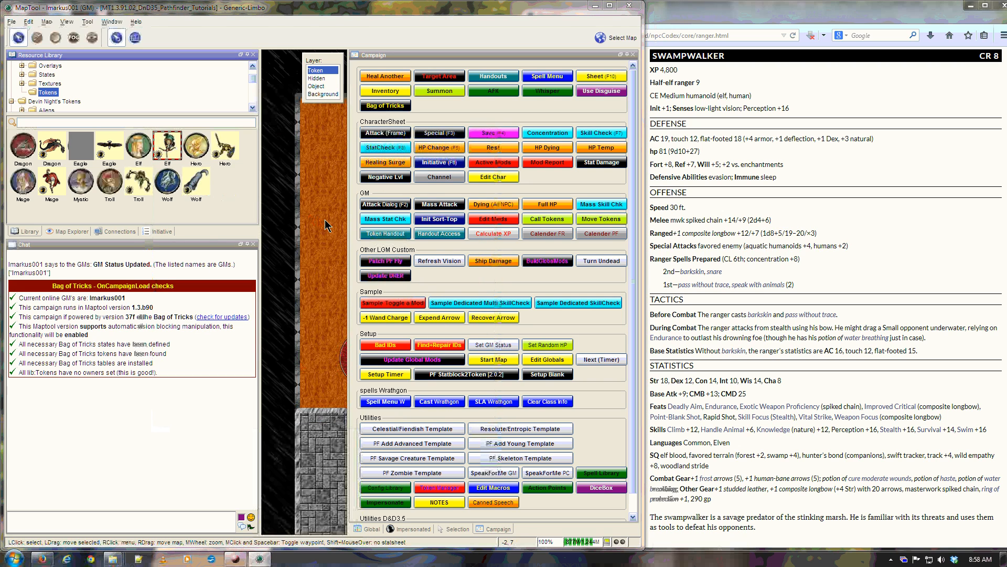
click(382, 251)
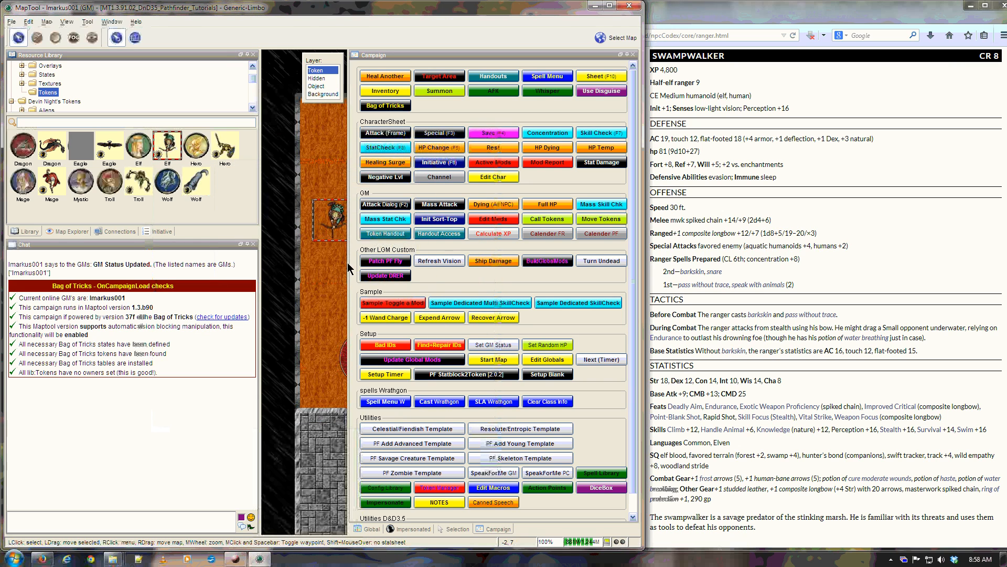
- Switch to the browser and copy the Swampwalker stat block from its heading through the gear line ending in 290 gp
click(688, 17)
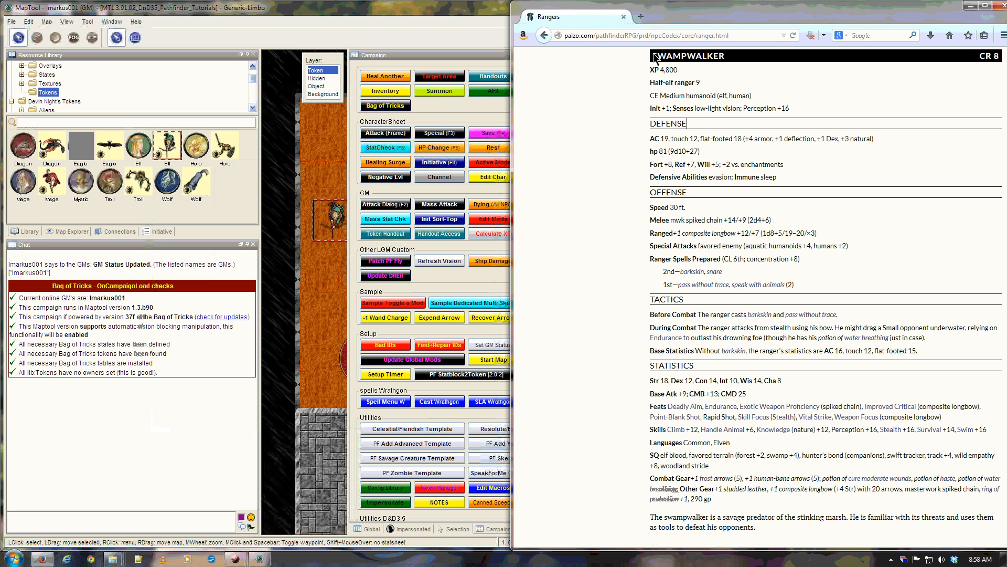
drag(652, 56, 725, 498)
right_click(717, 489)
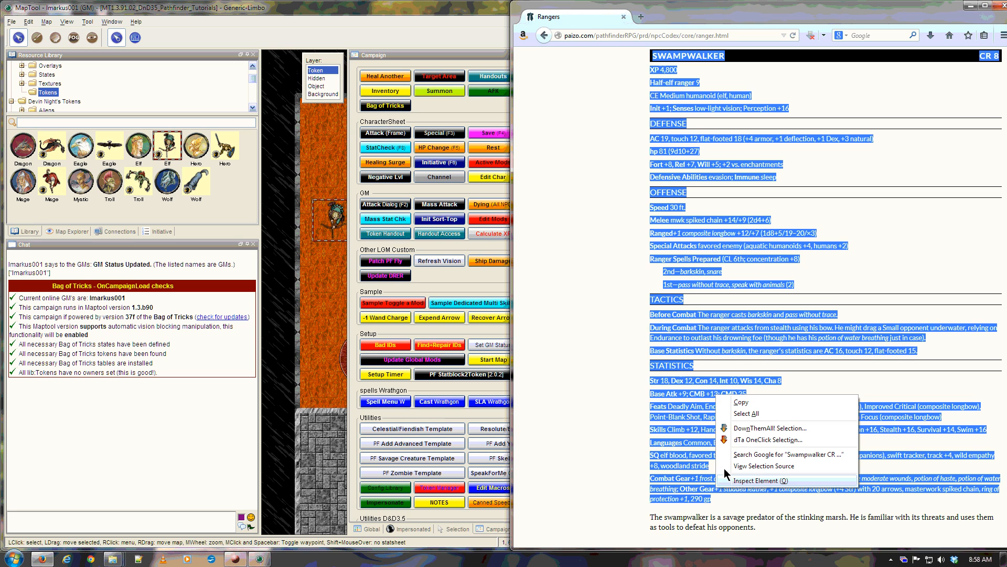
click(742, 402)
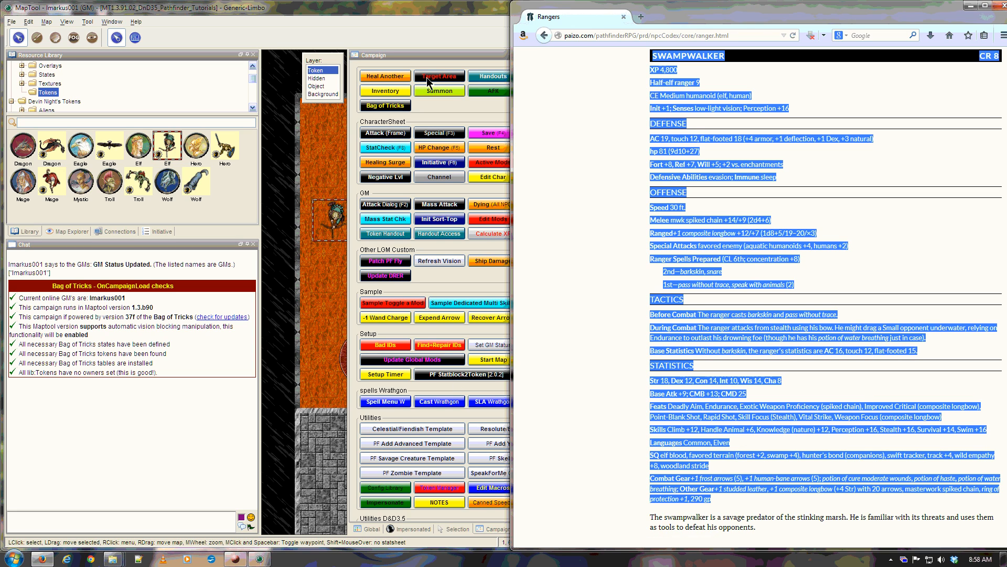
- Return to MapTool and run PF Statblock2Token on the Elf token with the copied stat block
click(353, 14)
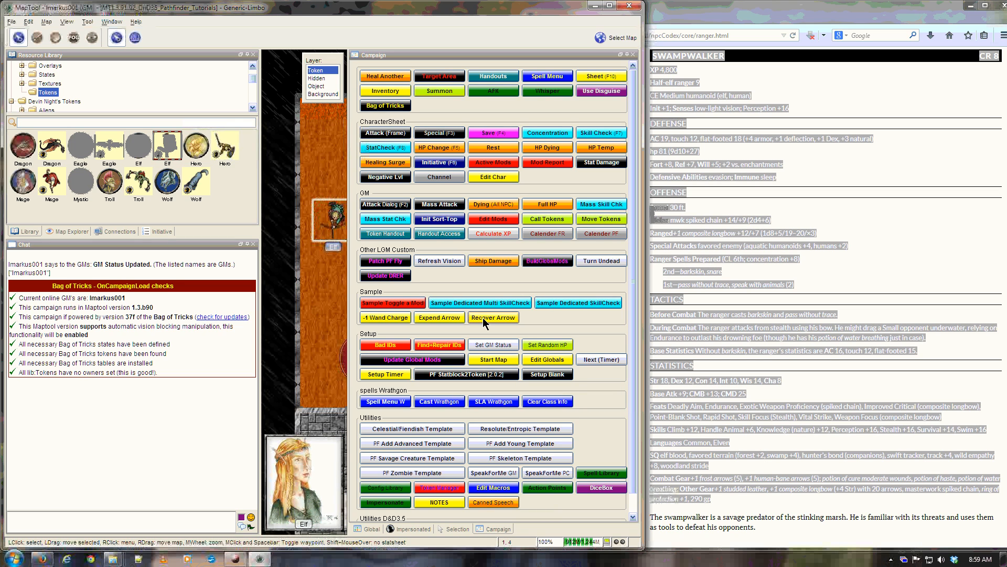
click(459, 374)
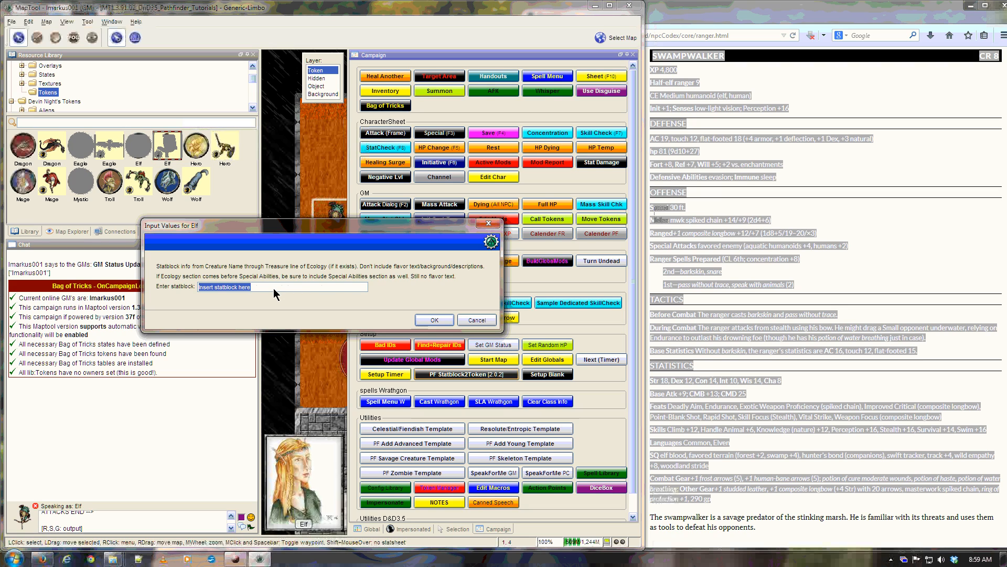
key(ctrl+v)
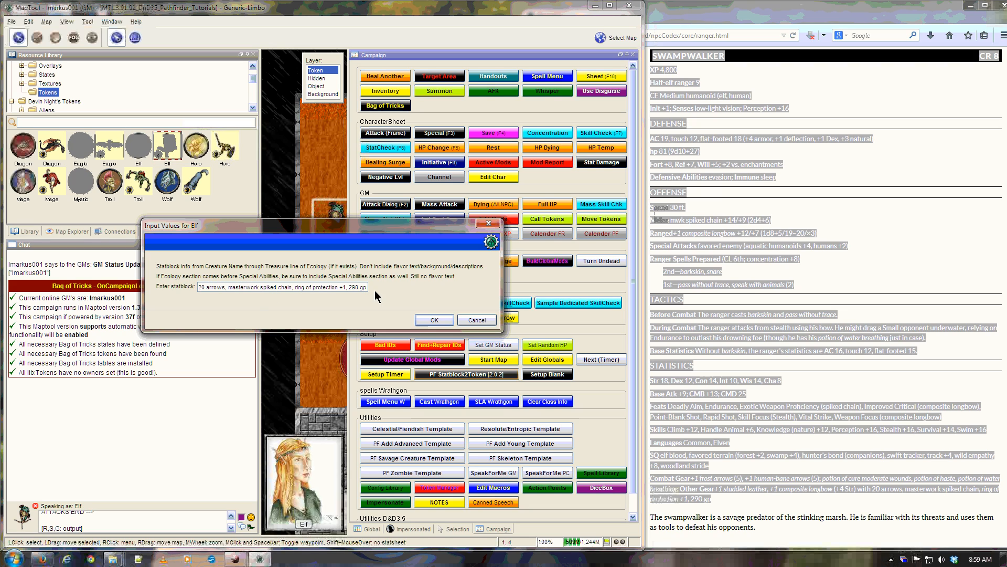
click(437, 319)
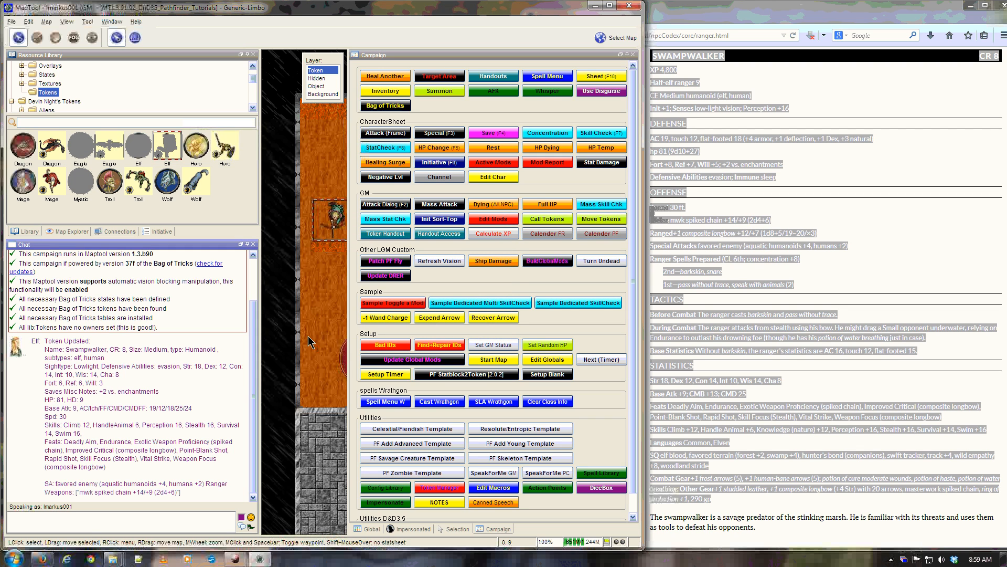
- Examine the Swampwalker token's stat summary on the map and read through its GM notes
double_click(471, 12)
mouse_move(331, 221)
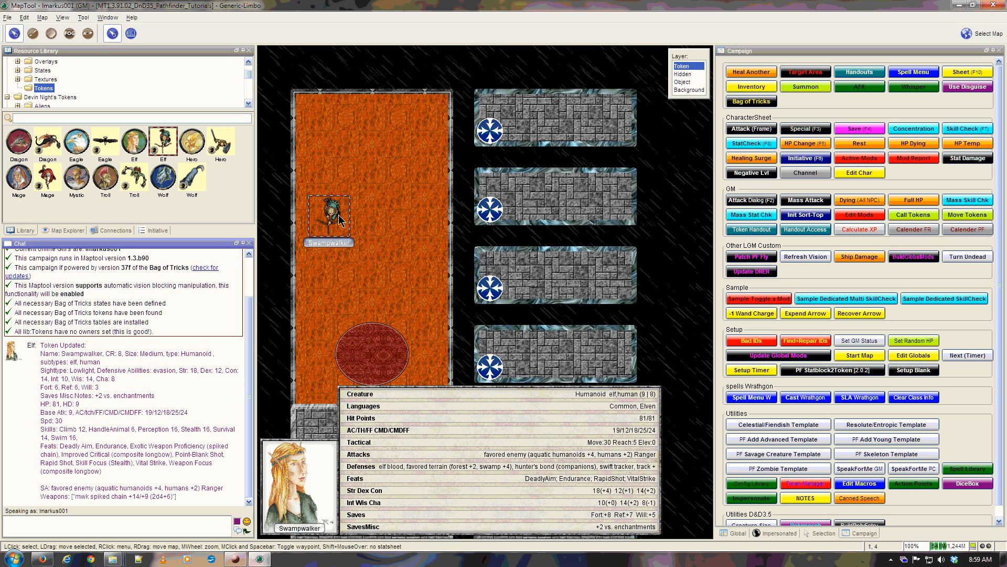
double_click(339, 216)
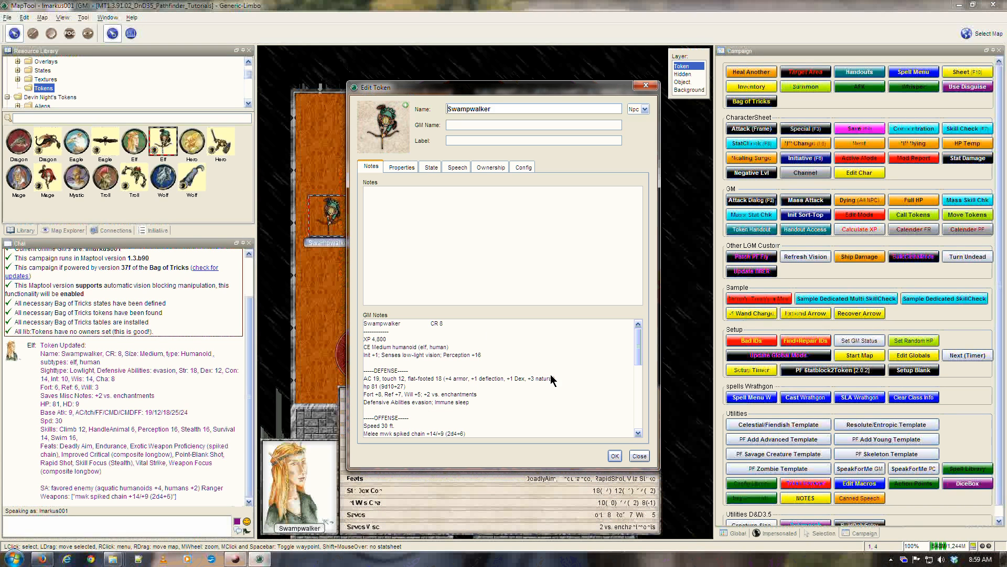
scroll(549, 373, down, 10)
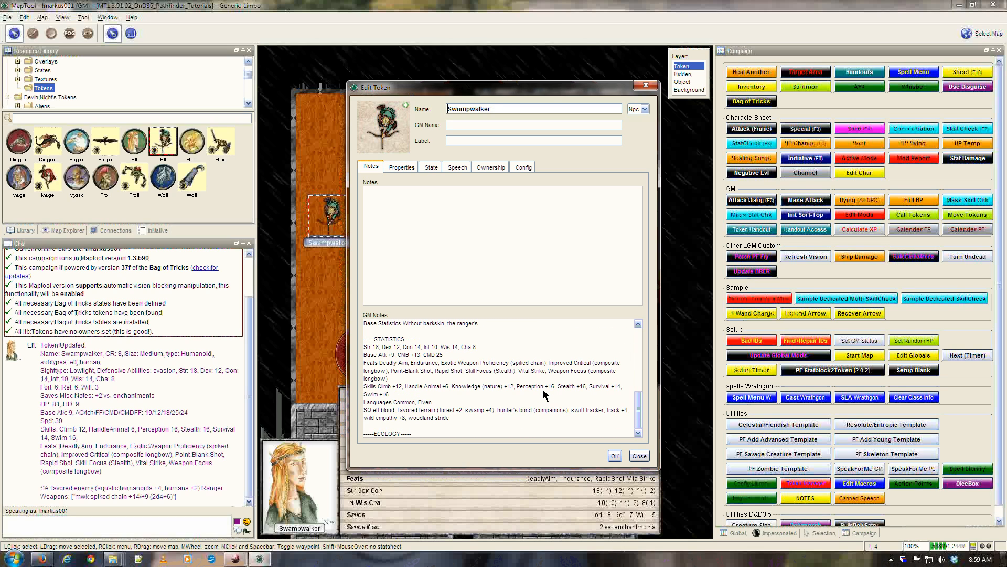
scroll(521, 411, up, 10)
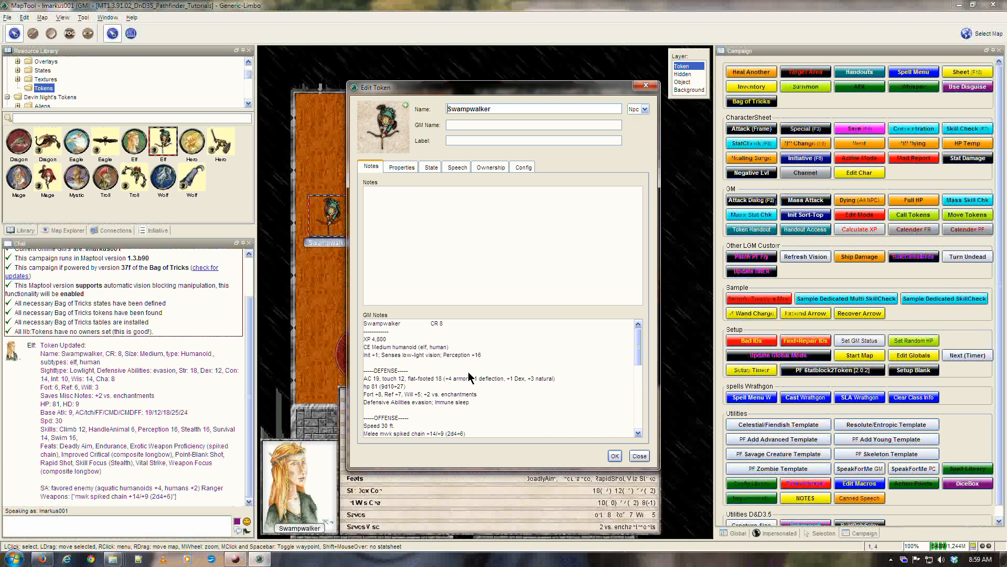
scroll(420, 377, down, 10)
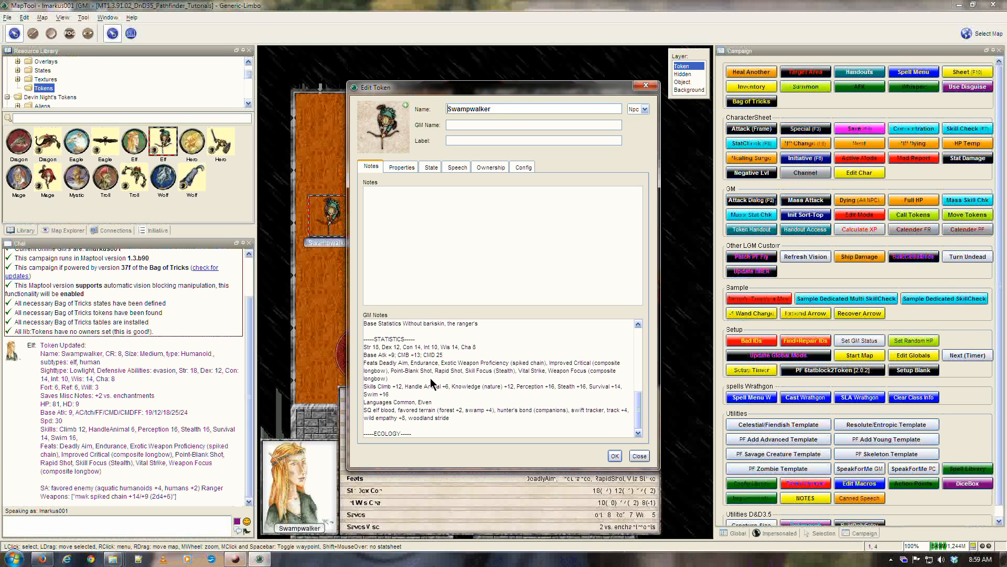
scroll(431, 384, up, 10)
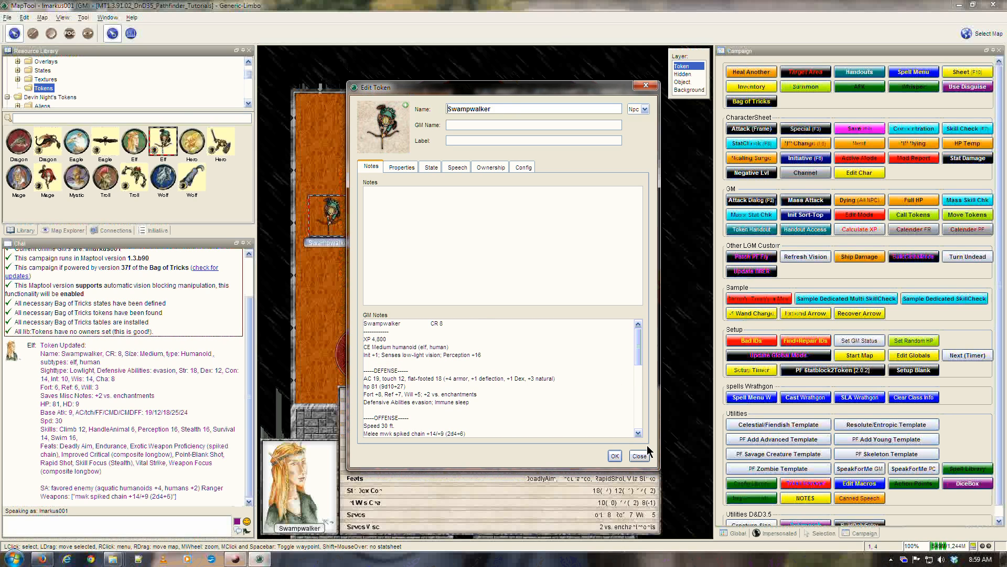
click(641, 456)
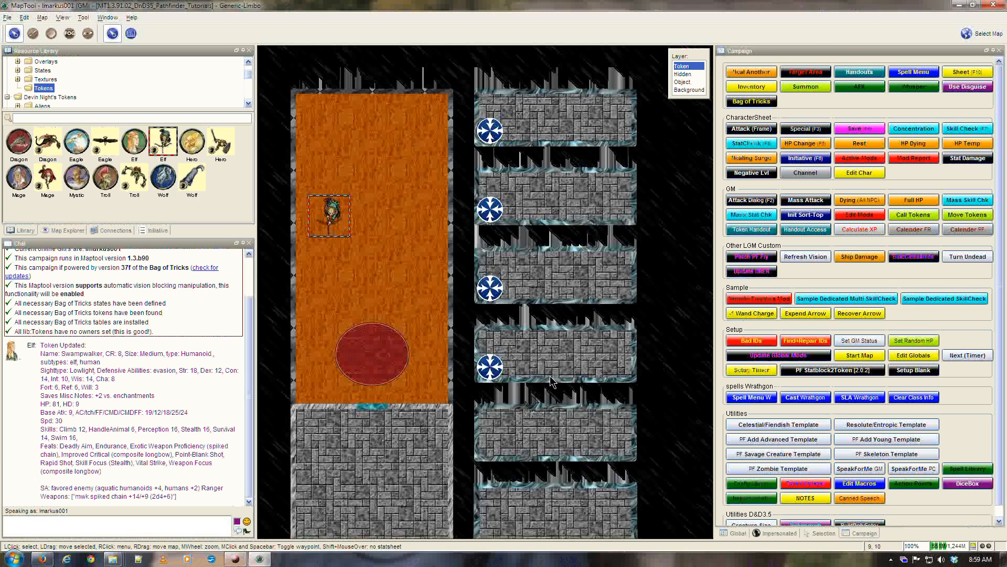
- Open the Swampwalker character sheet, dock it with the campaign macros, and restore the smaller window beside the browser
click(969, 73)
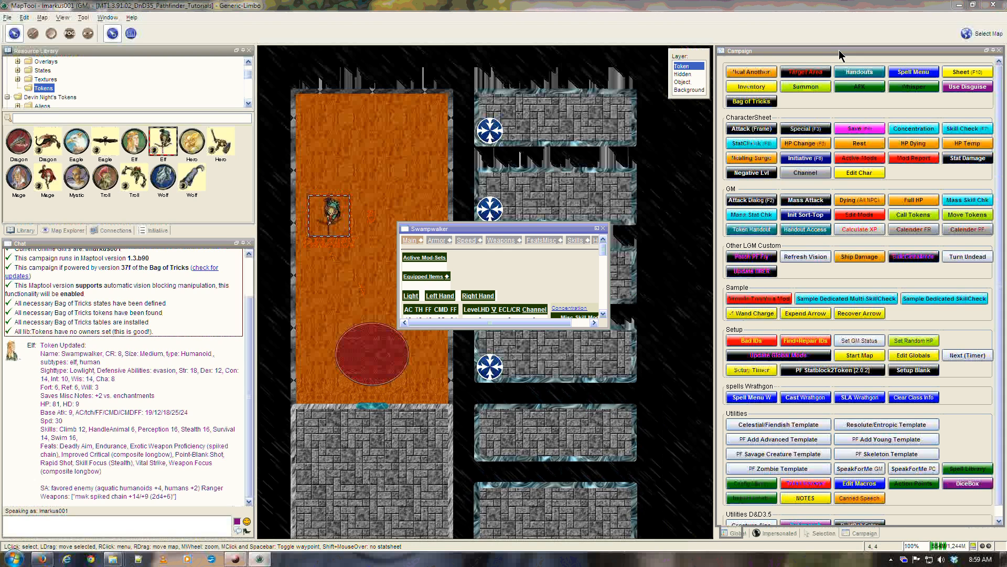
drag(499, 229, 840, 51)
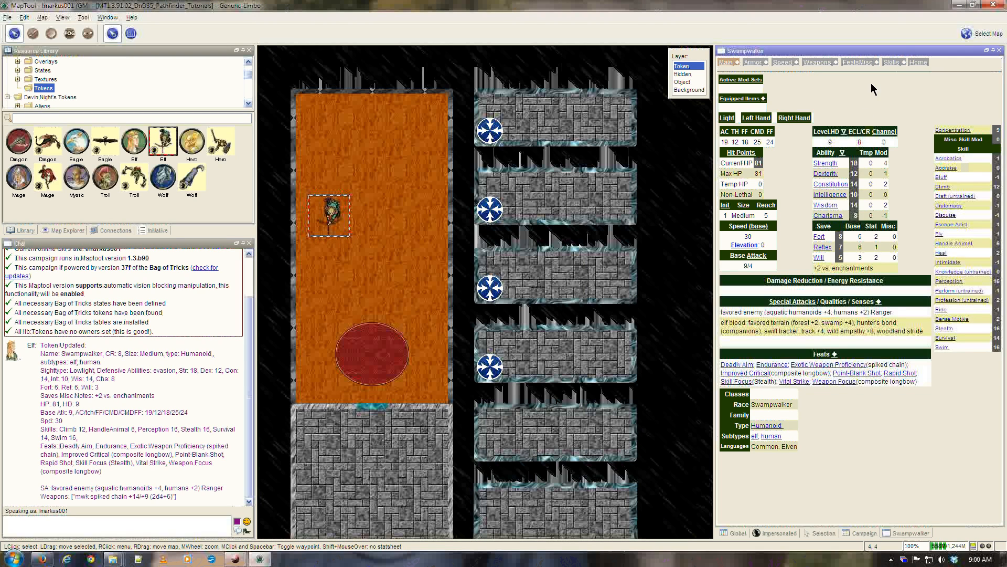
double_click(900, 10)
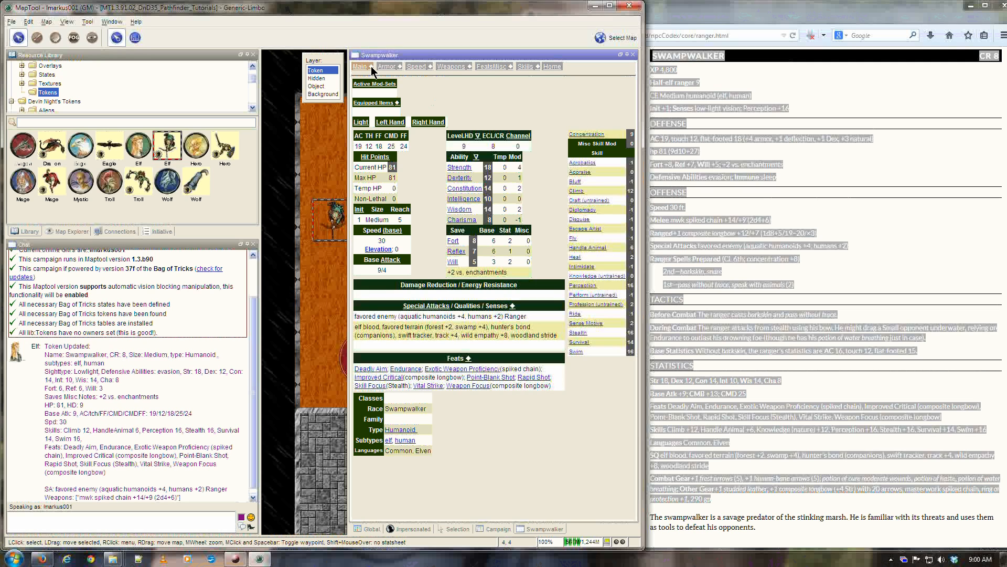
- Edit the sheet's main values and set Class 1 to Ranger at level 9
click(371, 66)
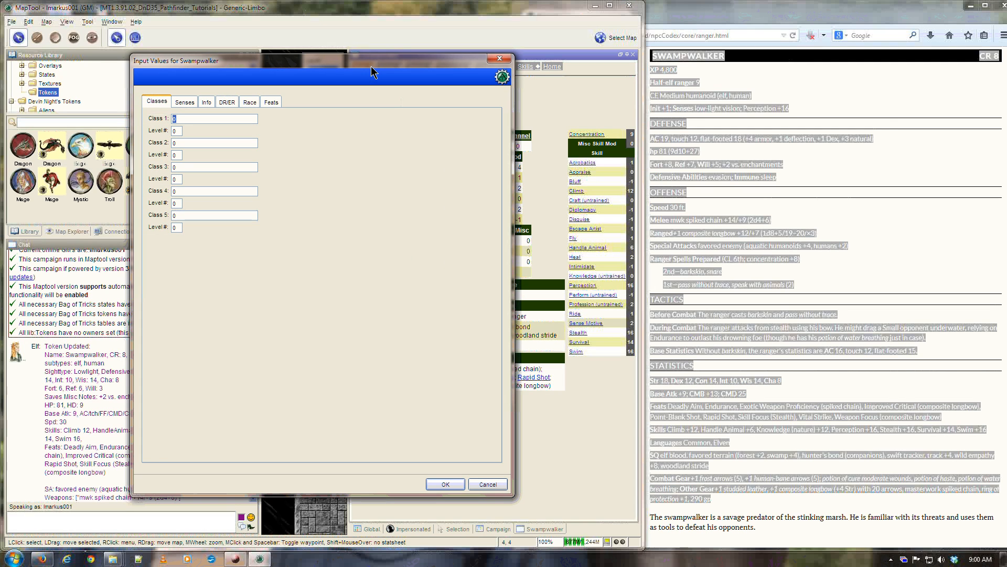
click(859, 119)
click(339, 124)
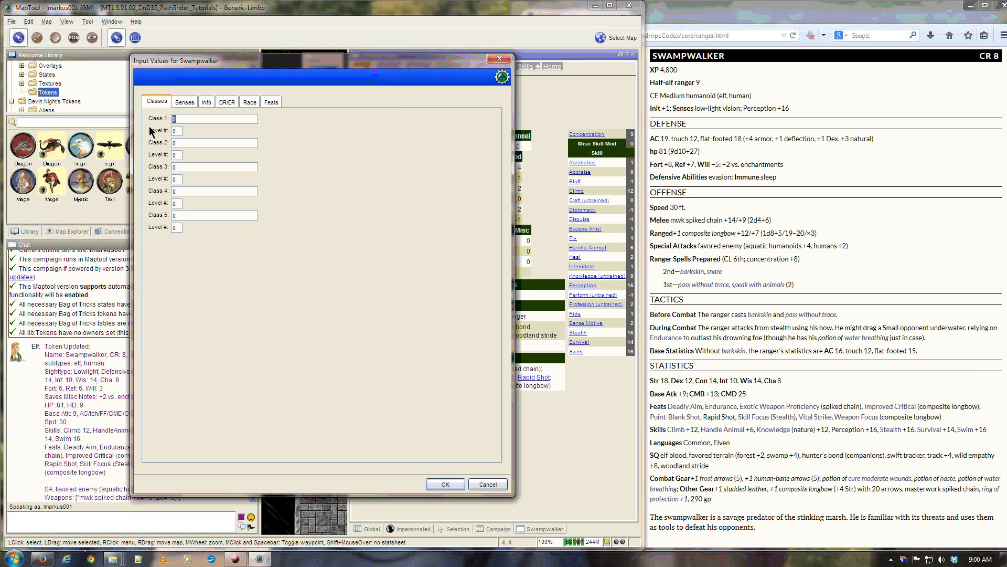
text(Range)
text(9)
- Enable low-light vision among the Swampwalker's senses
click(185, 103)
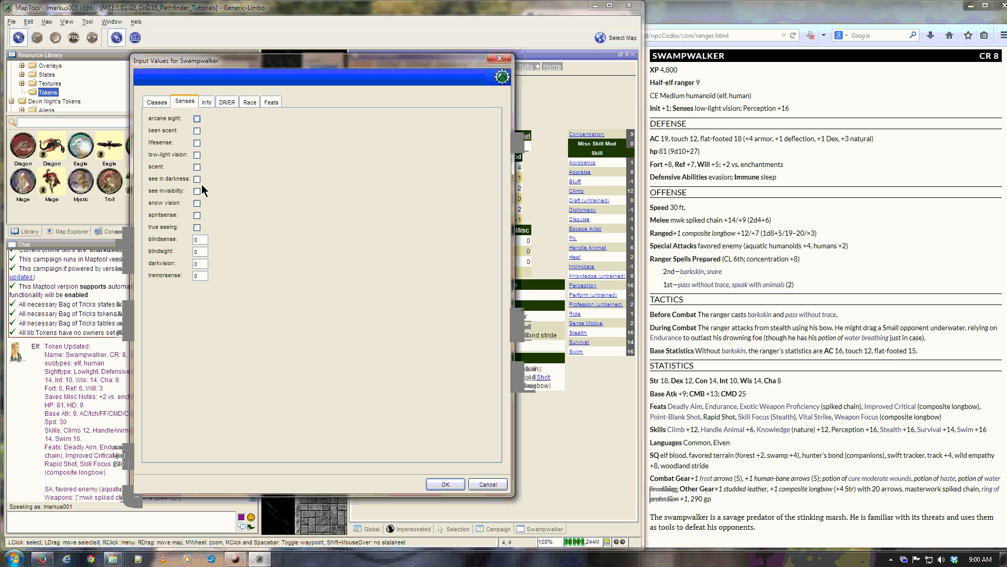
click(197, 155)
double_click(204, 264)
- Check the Swampwalker's general info, including maximum hit points without Constitution and base attack bonus, against the web stat block
click(206, 102)
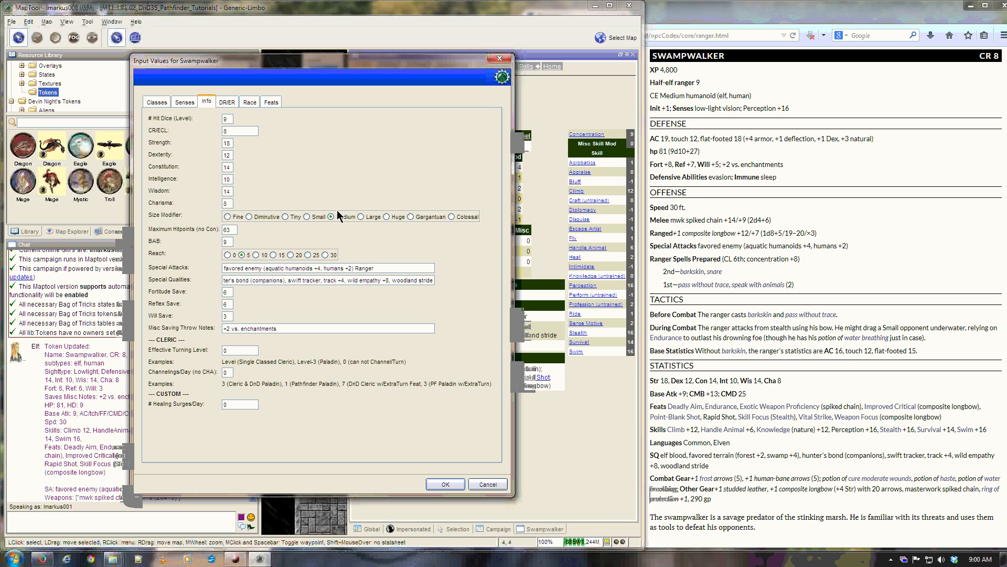
click(234, 230)
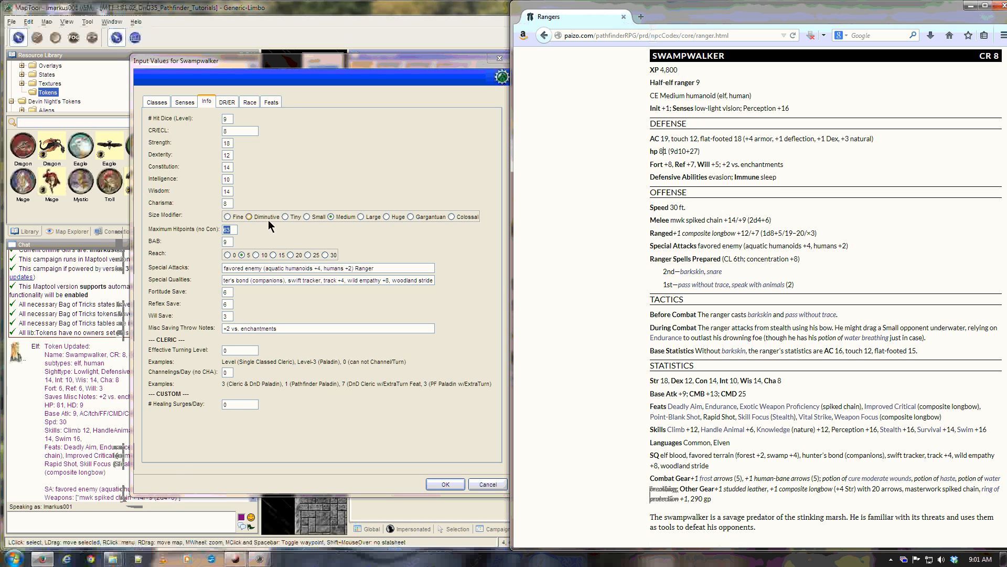
click(236, 231)
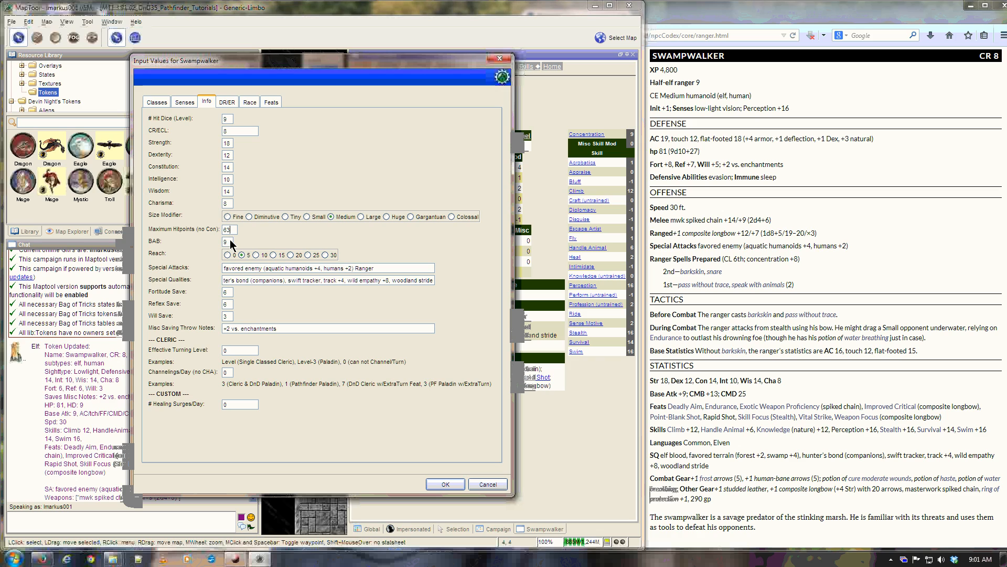
double_click(230, 243)
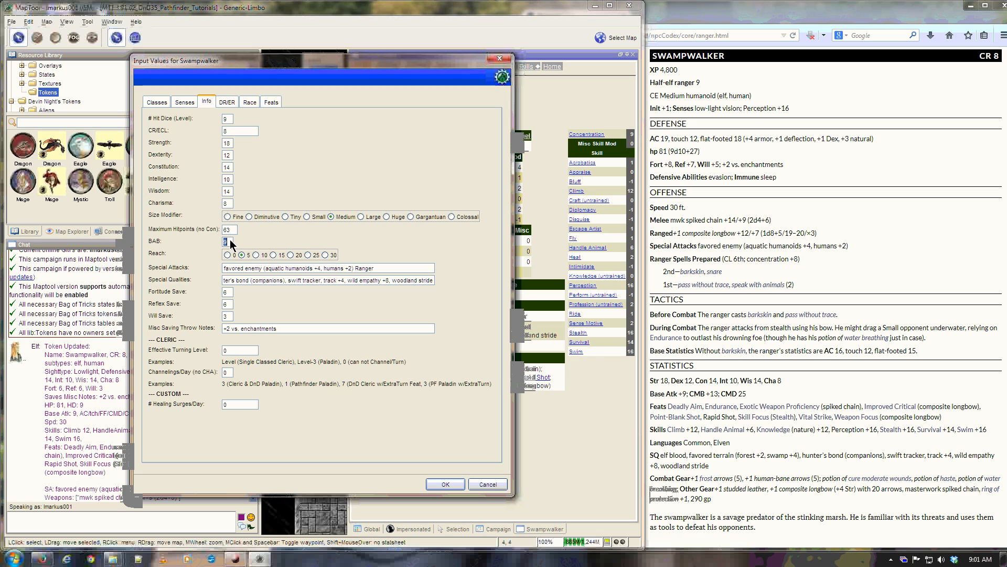
- Remove "track +4, wild empathy +8" and "elf blood" from the Special Qualities
click(275, 282)
click(347, 282)
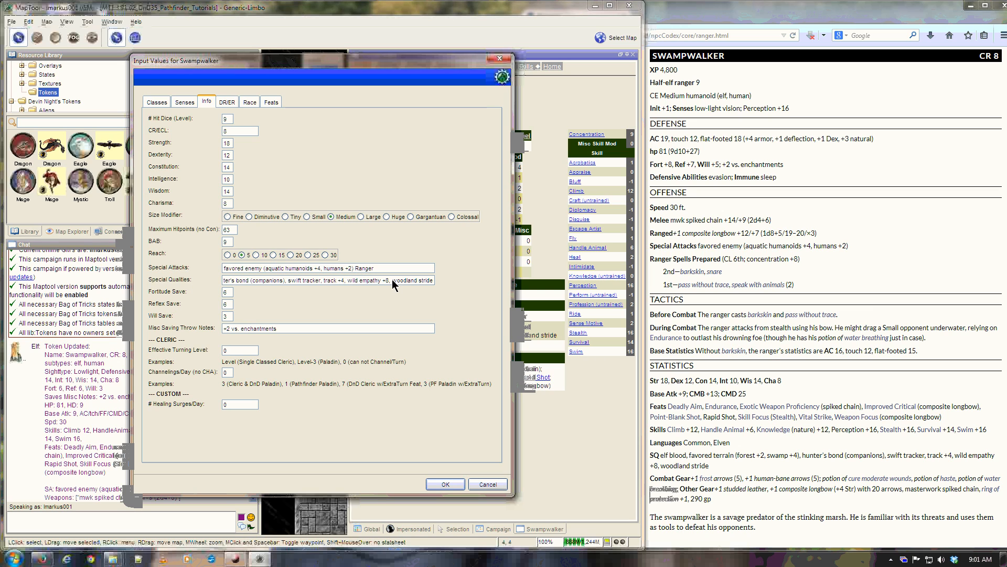
drag(392, 282, 323, 281)
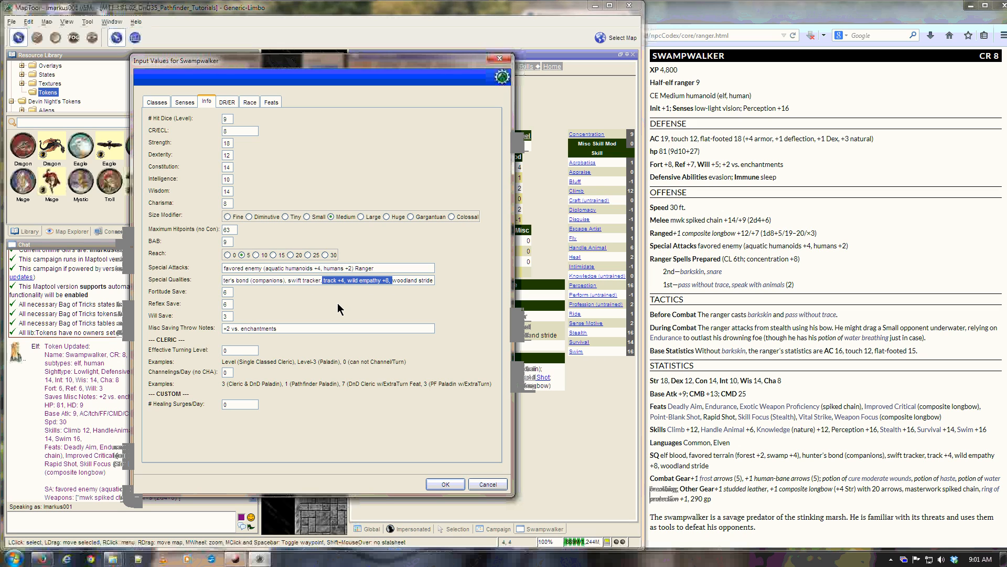
key(Delete)
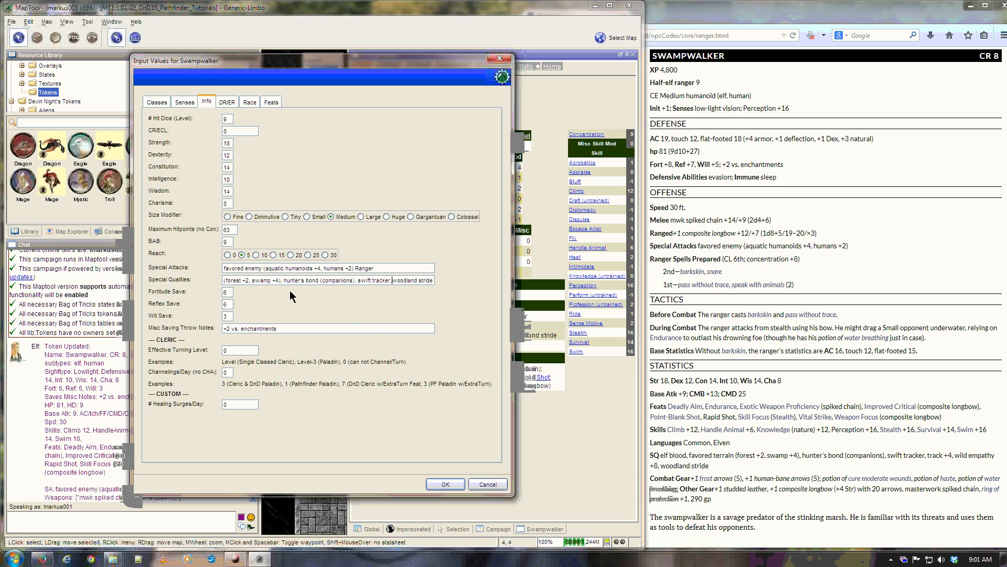
drag(245, 277, 189, 266)
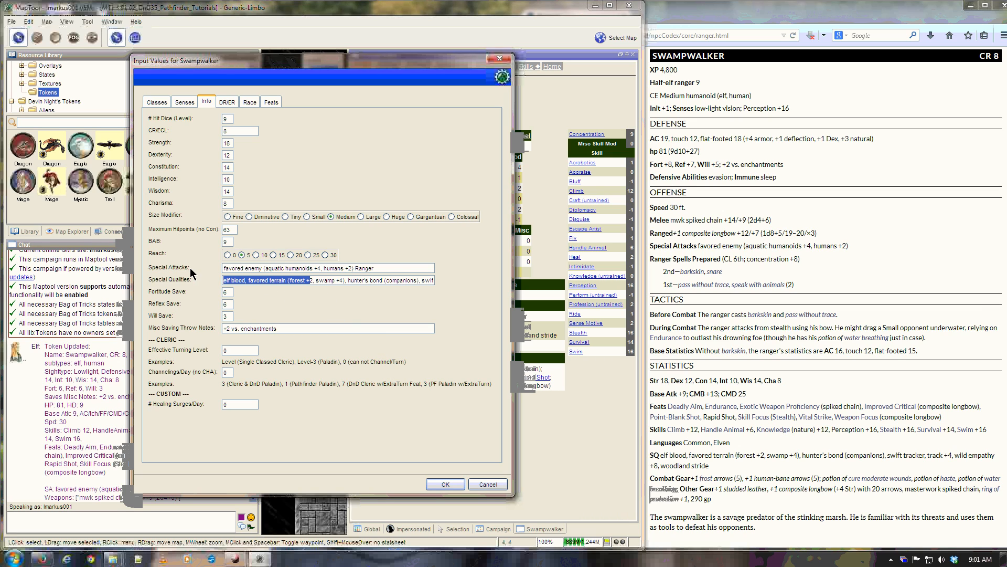
click(286, 280)
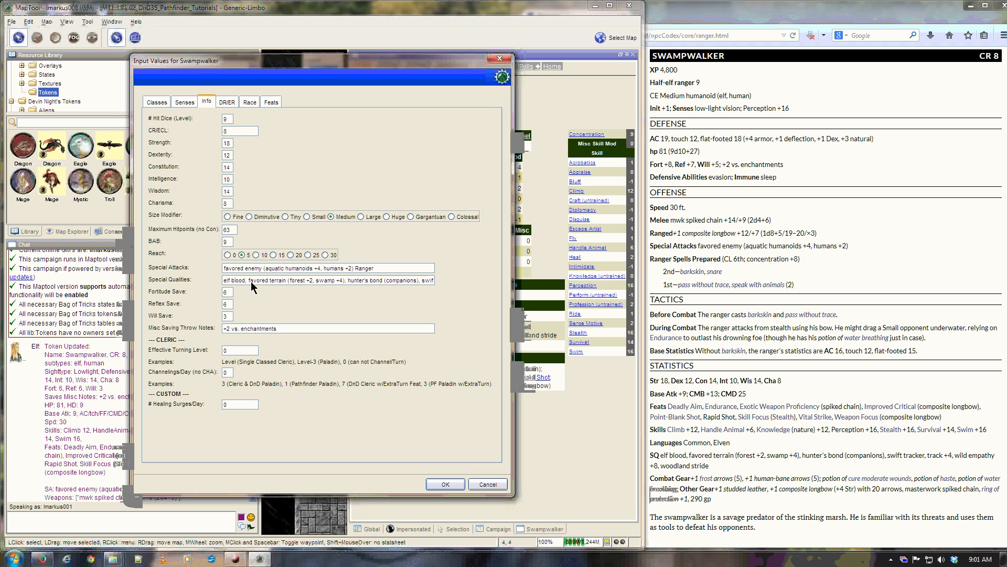
mouse_move(240, 283)
mouse_down()
mouse_move(201, 285)
mouse_move(250, 284)
mouse_up()
key(Delete)
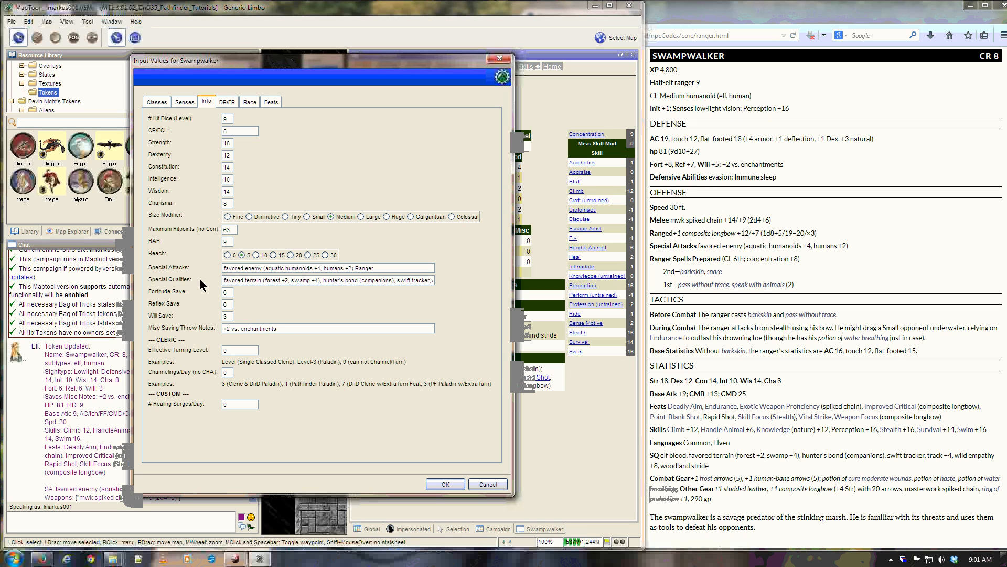
- Review the Fortitude, Reflex and Will saves, saving throw notes and healing surges, and open the damage reduction and energy resistance values
double_click(230, 293)
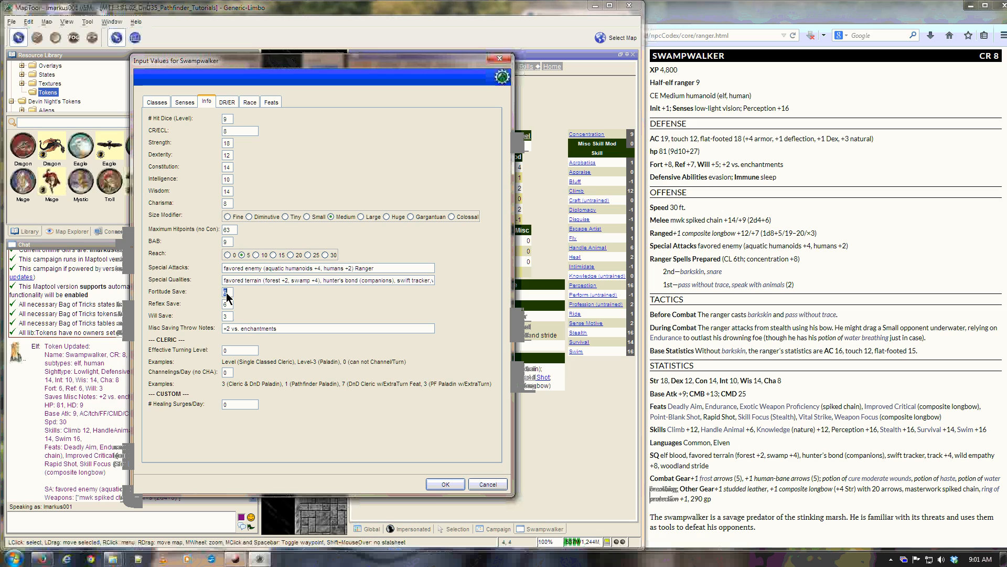
click(229, 293)
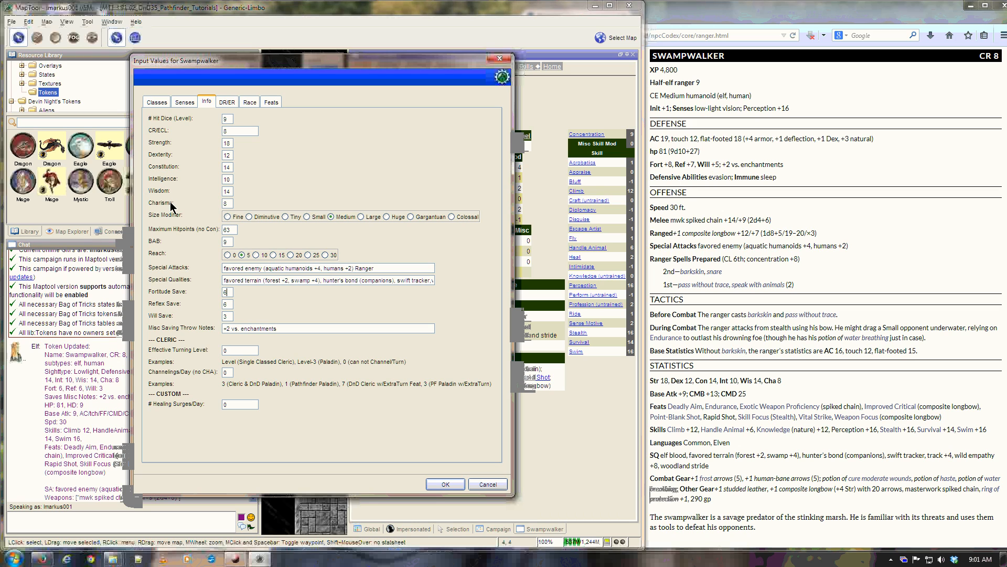
double_click(229, 317)
double_click(231, 304)
triple_click(286, 329)
click(290, 329)
click(247, 407)
click(226, 103)
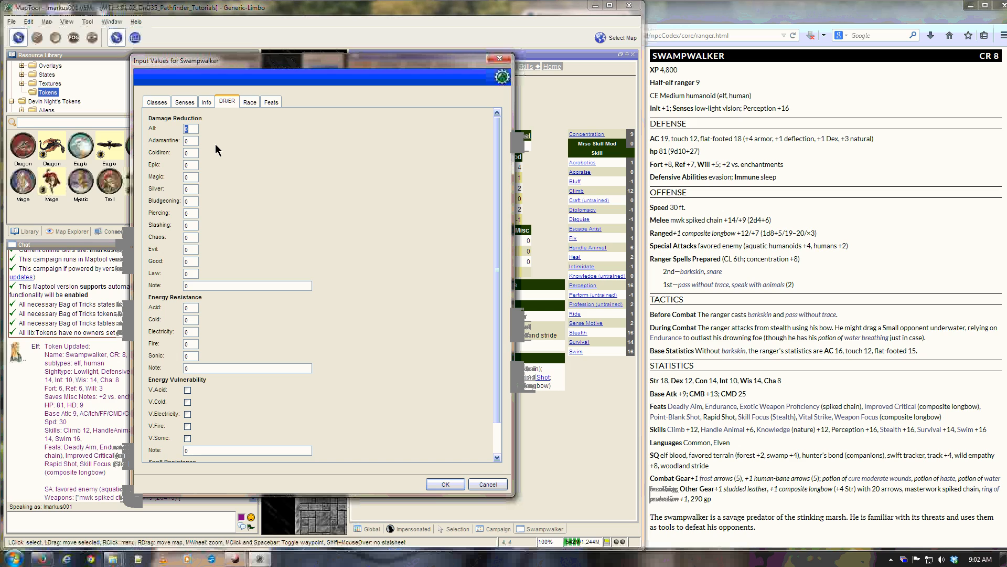
- Review the Swampwalker's damage reduction, energy resistance, energy vulnerability and spell resistance values
click(195, 131)
scroll(320, 314, down, 2)
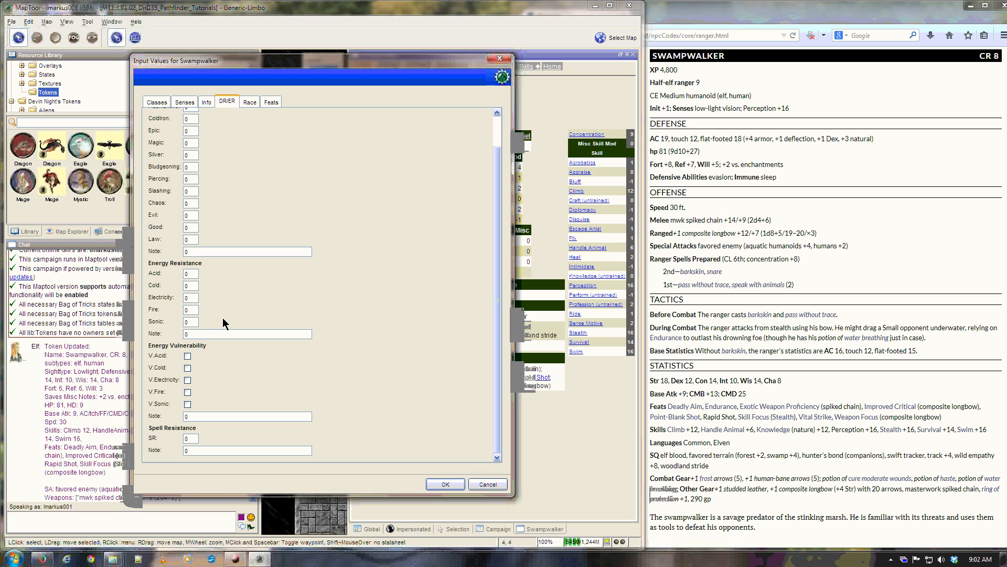
scroll(222, 317, up, 2)
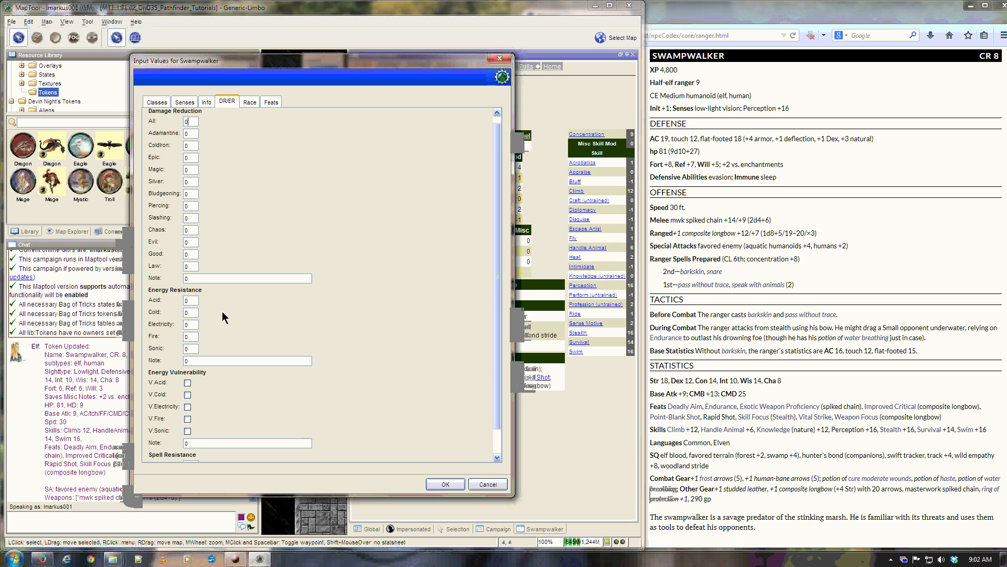
- Change the Swampwalker's race to "Half-elf" in its race settings
click(249, 104)
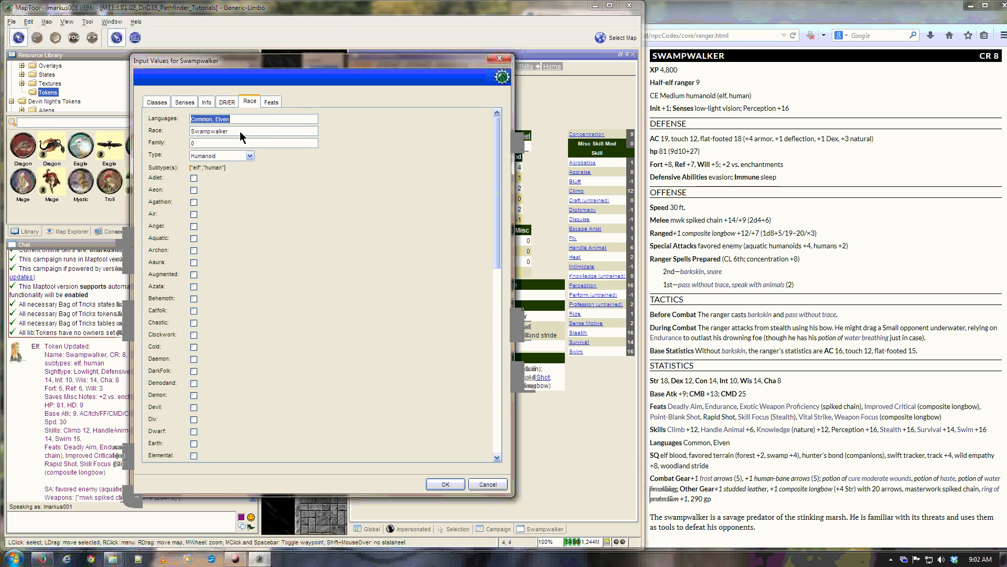
click(241, 131)
click(243, 121)
click(242, 133)
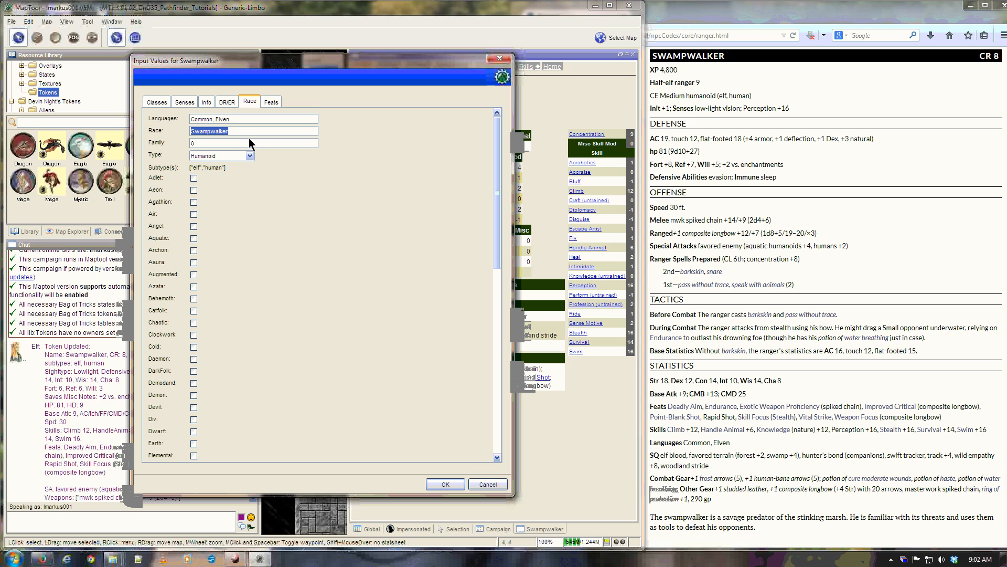
text(Human)
key(BackSpace)
key(BackSpace)
key(BackSpace)
key(BackSpace)
text(Half-elf)
- Add the Chaotic and Evil subtypes, check the feat options and save the core stats
click(194, 323)
scroll(203, 443, down, 1)
click(203, 442)
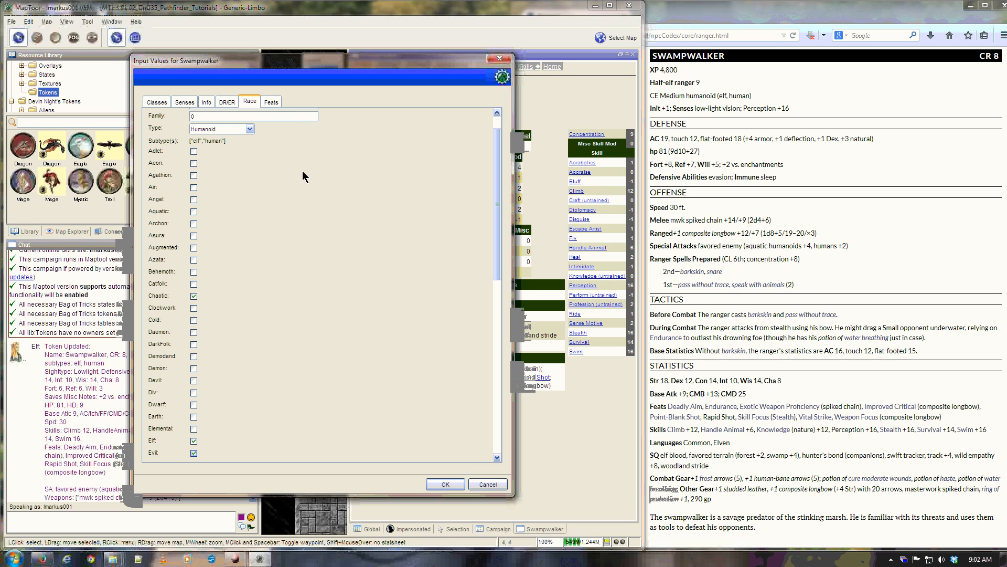
click(272, 103)
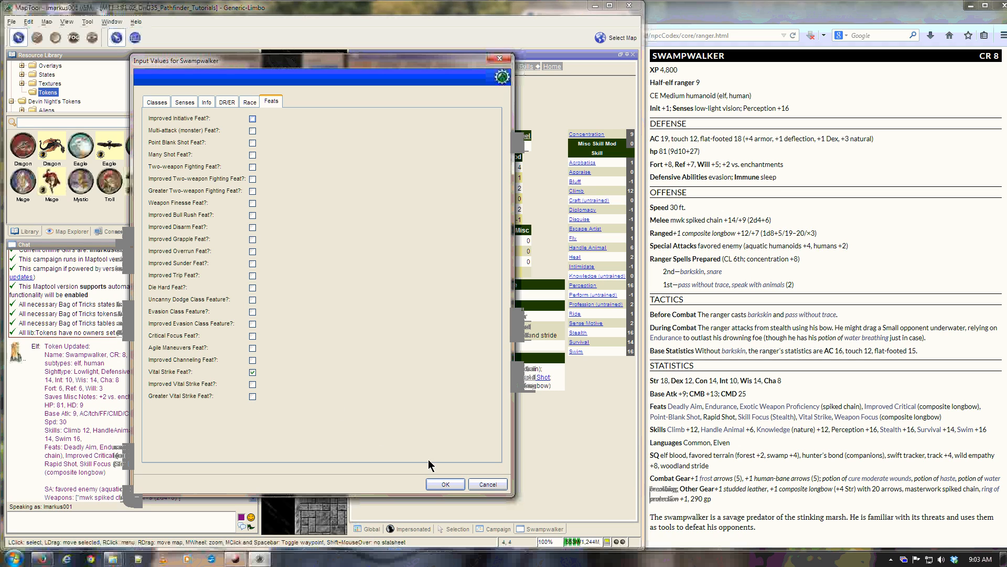
click(449, 485)
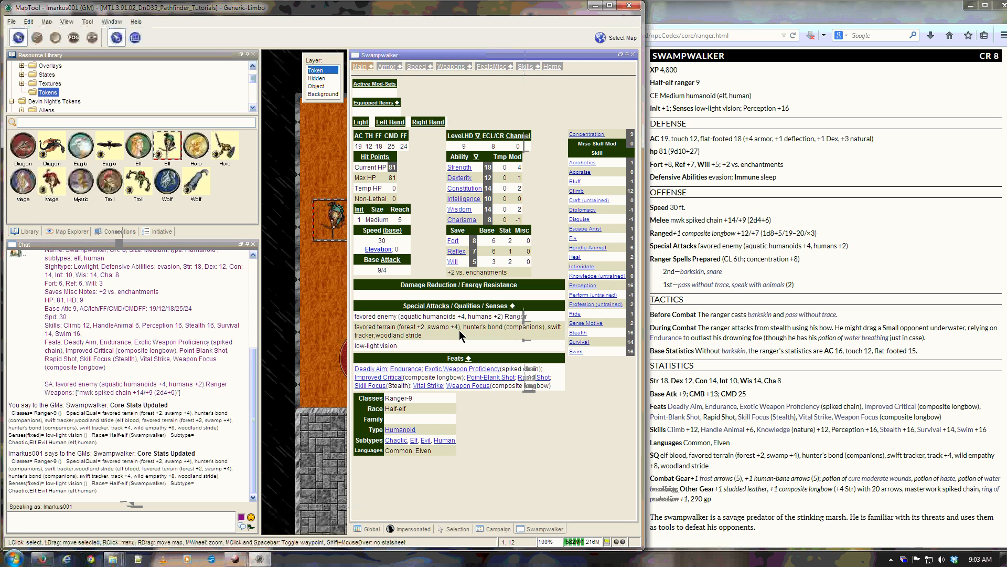
- Roll a Strength check for the Swampwalker and read its result in the chat
click(459, 166)
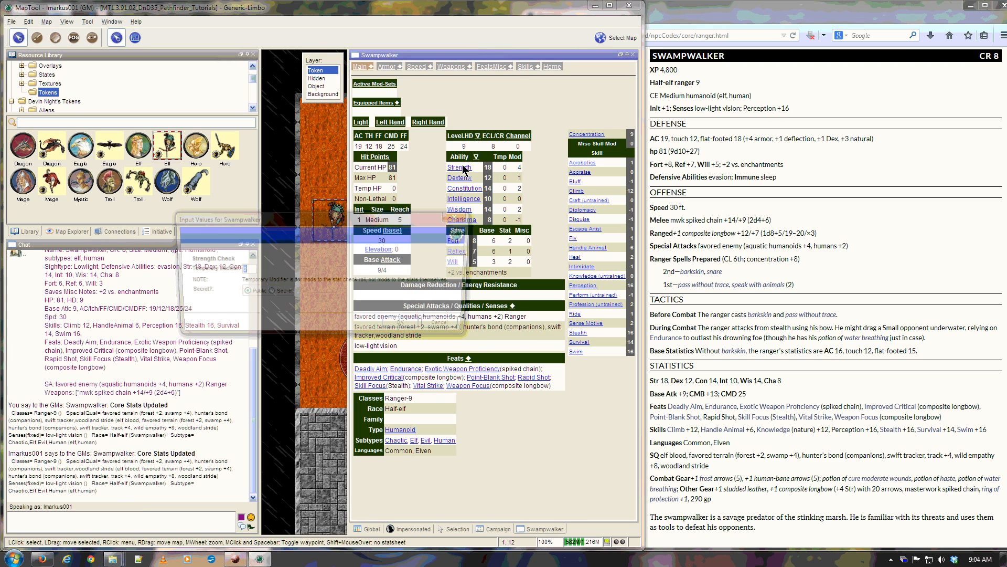
click(405, 327)
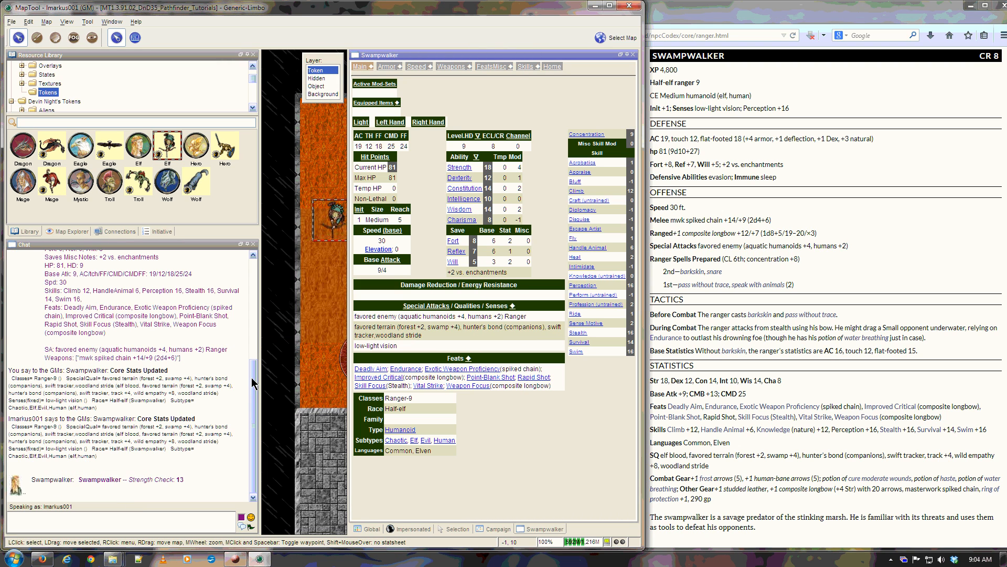
mouse_move(182, 483)
- Review the Swampwalker's speed settings and save them with Encumbered/Armored disabled
click(430, 67)
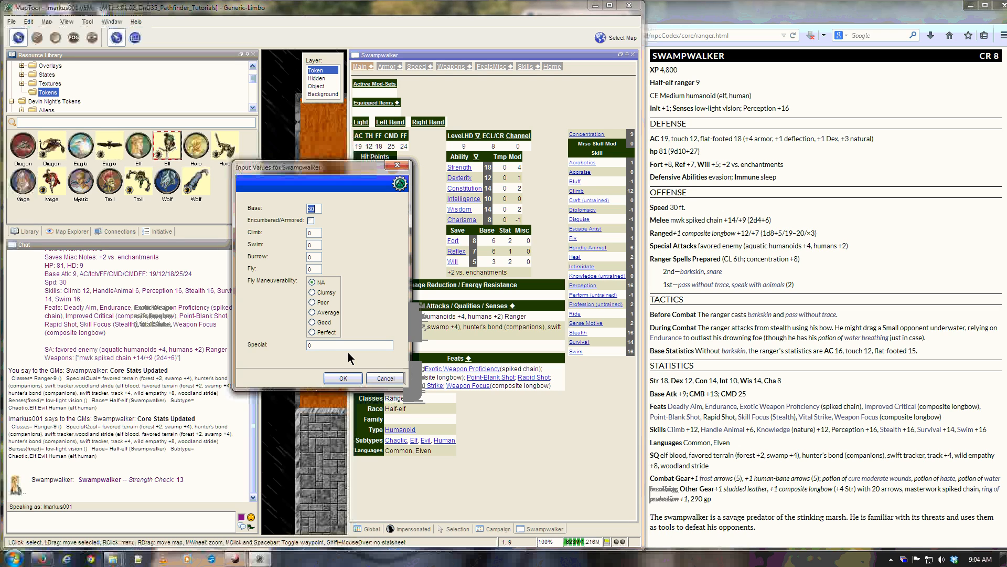
click(326, 344)
click(310, 220)
click(311, 220)
click(351, 380)
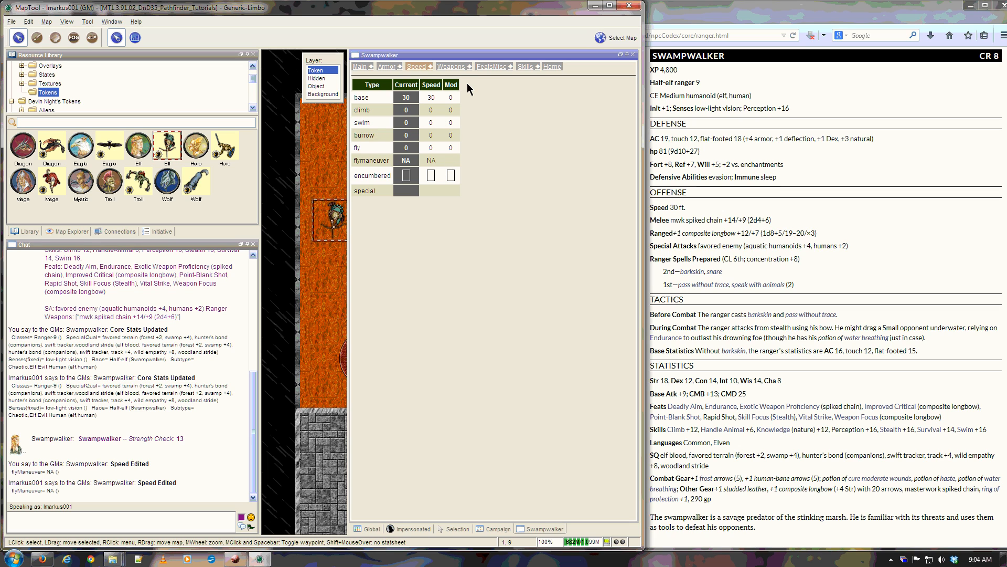
- Compare the mwk spiked chain with the web stat block and set its damage to 2d4
click(451, 67)
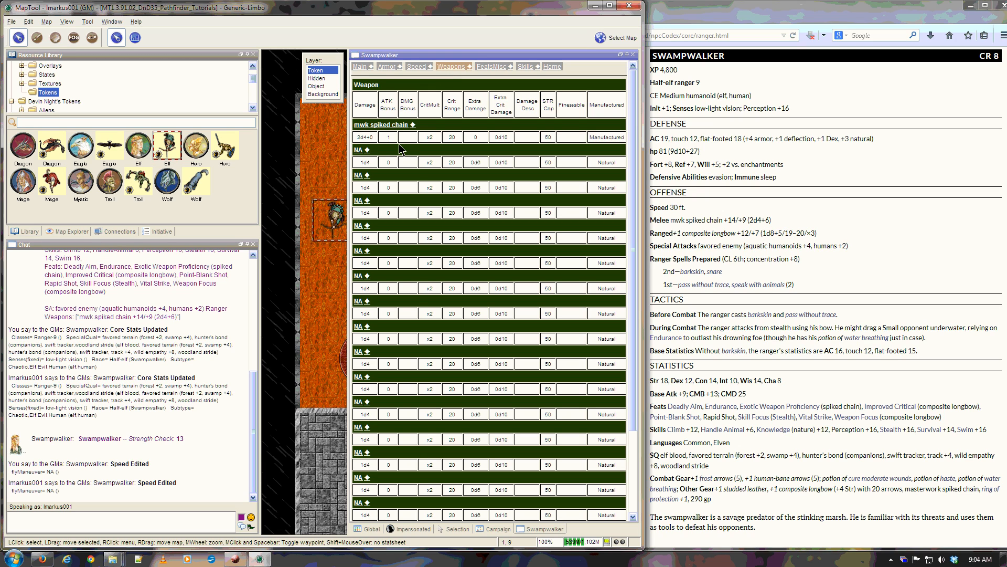
click(746, 309)
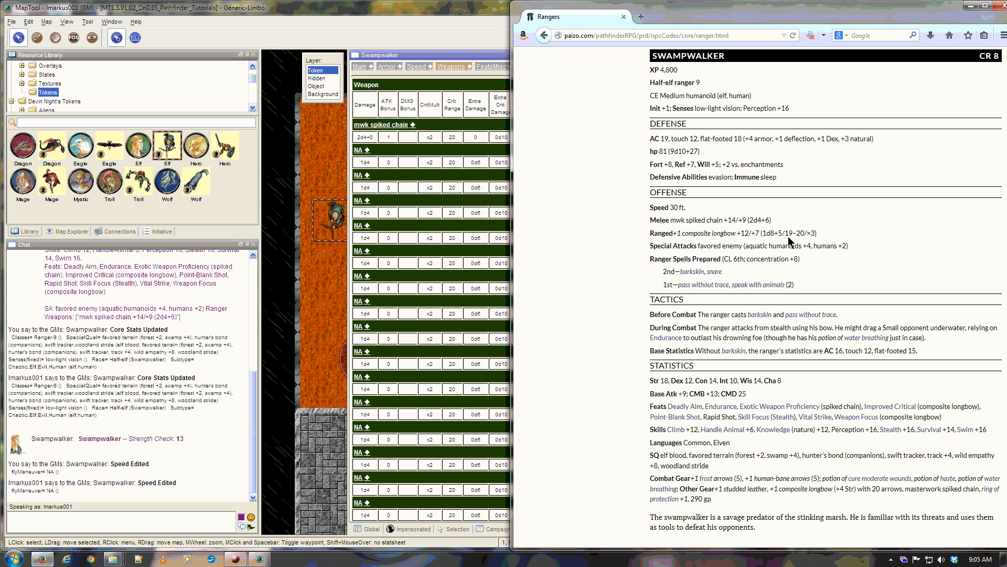
click(407, 143)
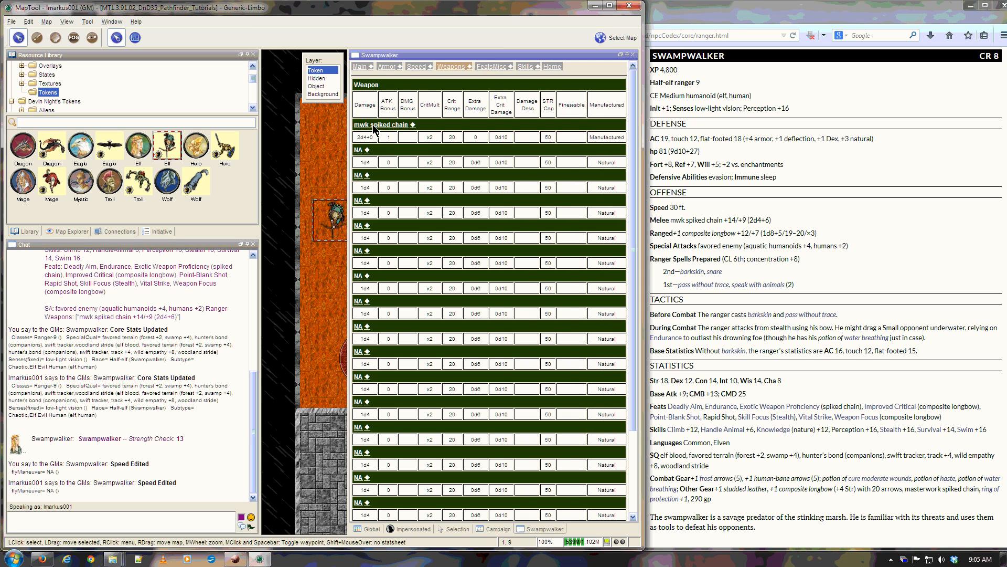
click(414, 126)
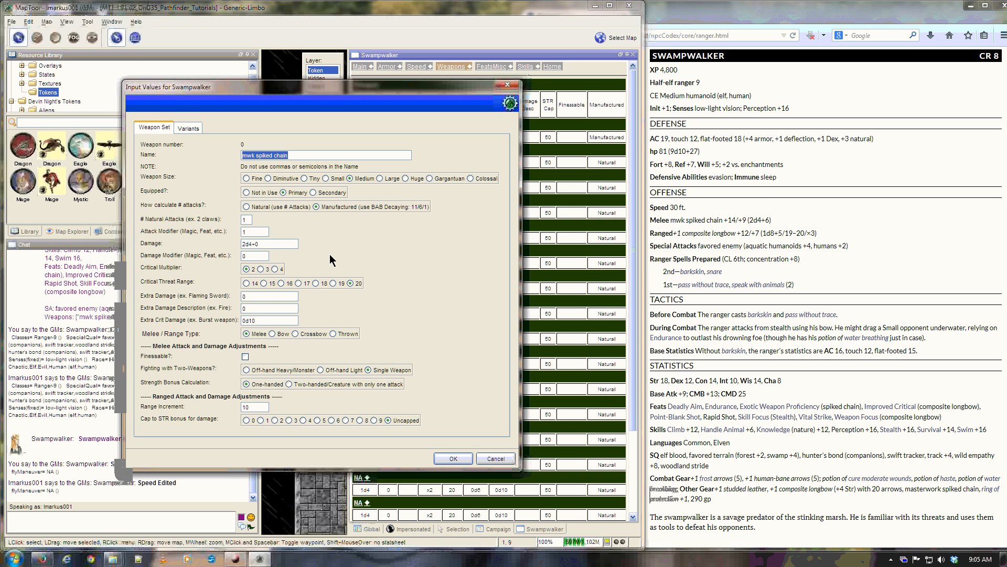
click(256, 231)
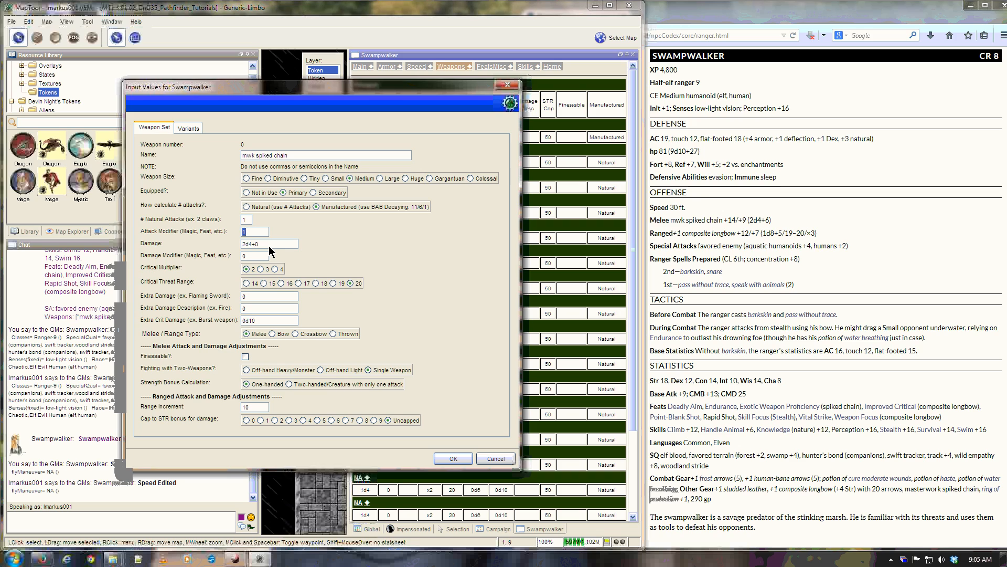
click(270, 244)
click(270, 244)
key(BackSpace)
key(BackSpace)
- Set the spiked chain's Strength bonus calculation to Two-handed/Creature with only one attack, check its variants and save the weapon
click(256, 297)
click(245, 357)
click(246, 357)
click(286, 383)
click(189, 128)
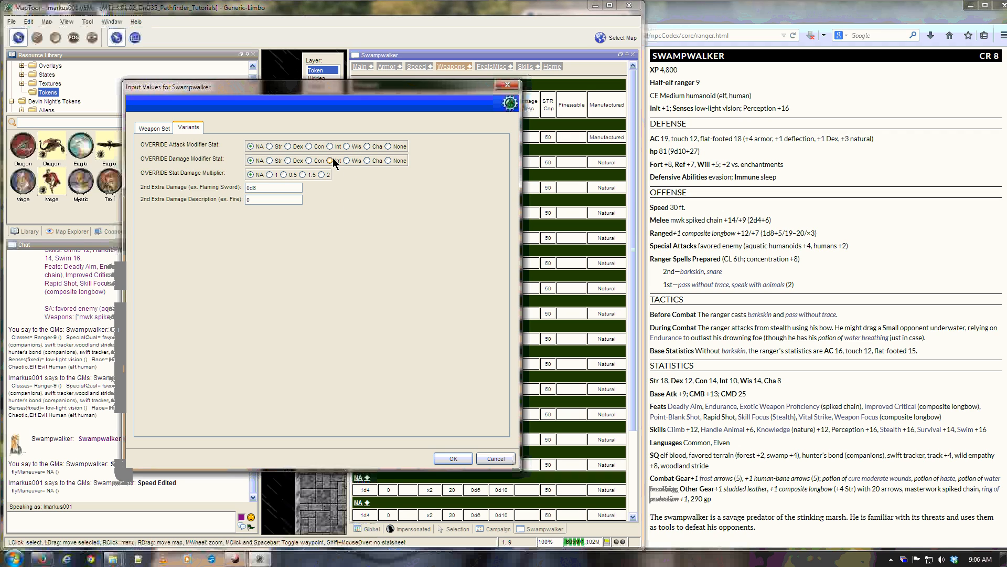
click(267, 190)
click(154, 128)
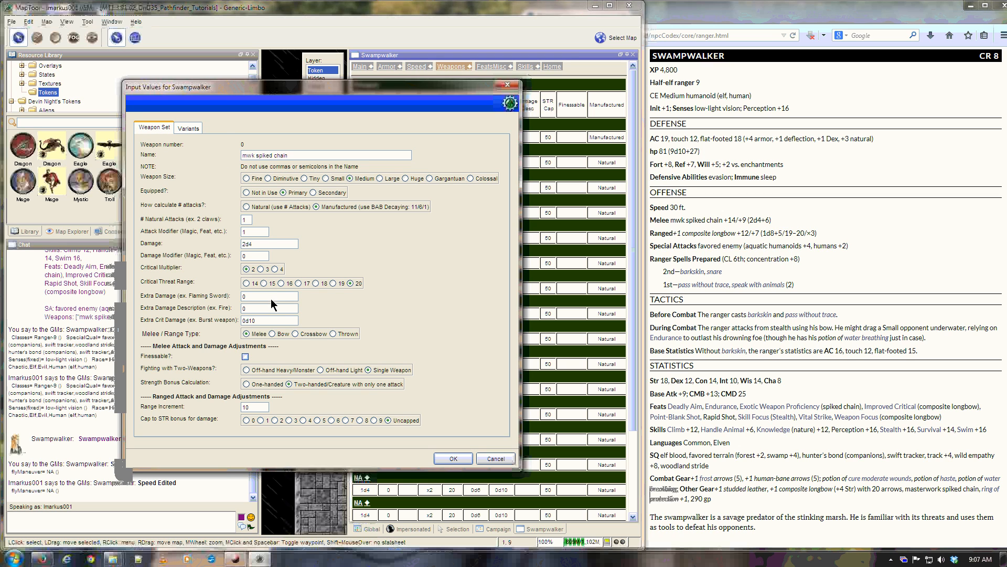
click(455, 459)
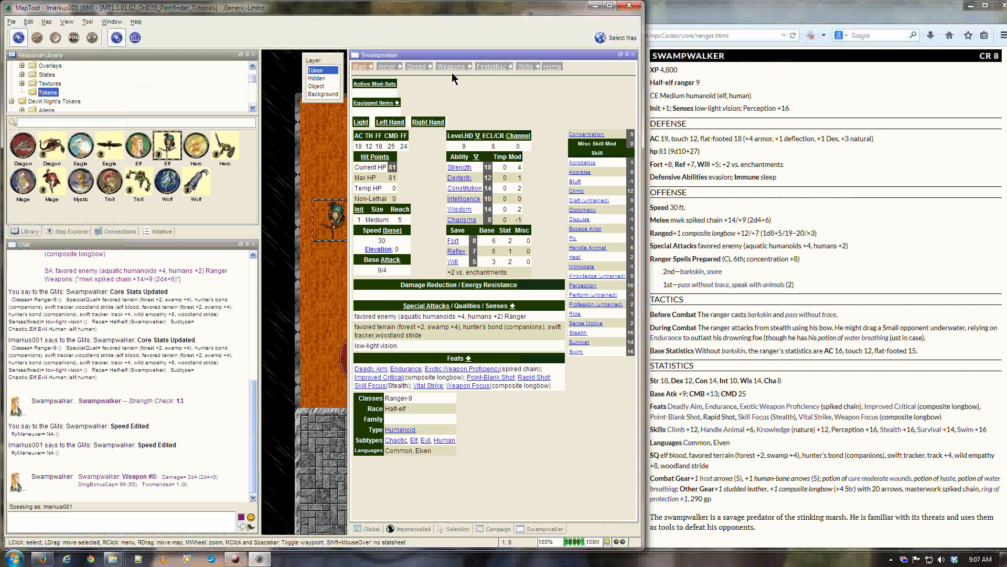
- Start a second weapon in the first unused weapon slot and name it "+1 composite longbow"
click(454, 64)
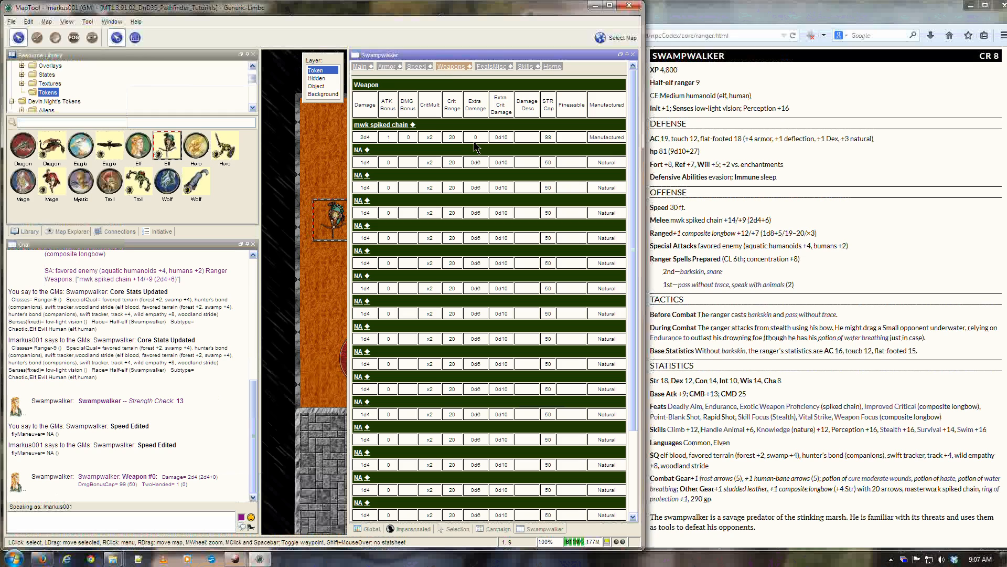
click(367, 150)
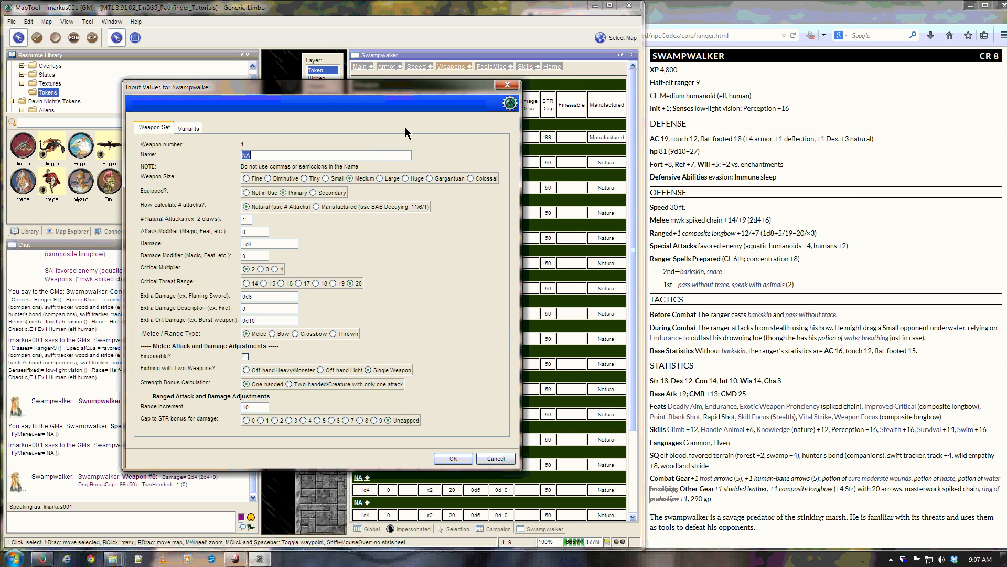
text(-1 composity)
key(BackSpace)
text(e longbow)
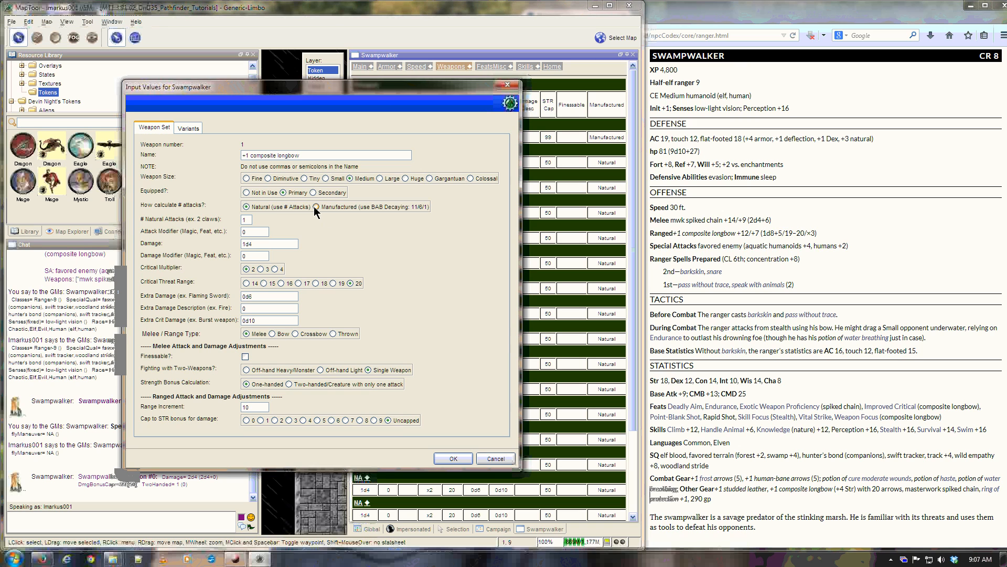
- Make the longbow manufactured with attack modifier 2, damage 1d8, damage modifier 1, critical multiplier 3 and critical threat range 19
click(260, 231)
double_click(261, 246)
double_click(262, 255)
text(1)
click(261, 269)
click(331, 284)
- Set the longbow's type to Bow and its range increment to 120, save it and check the weapon list
click(792, 237)
double_click(260, 409)
text(12)
click(454, 459)
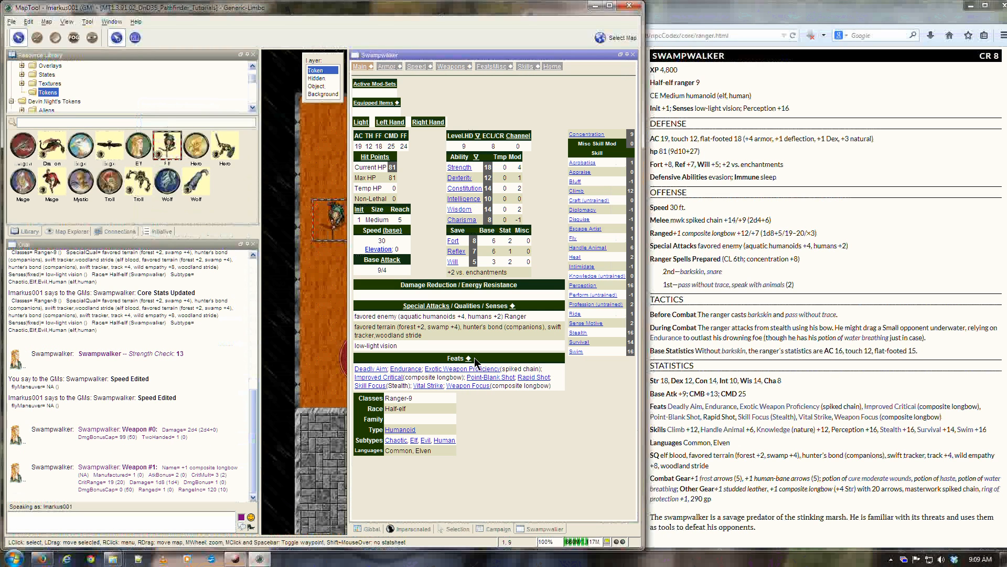
click(452, 67)
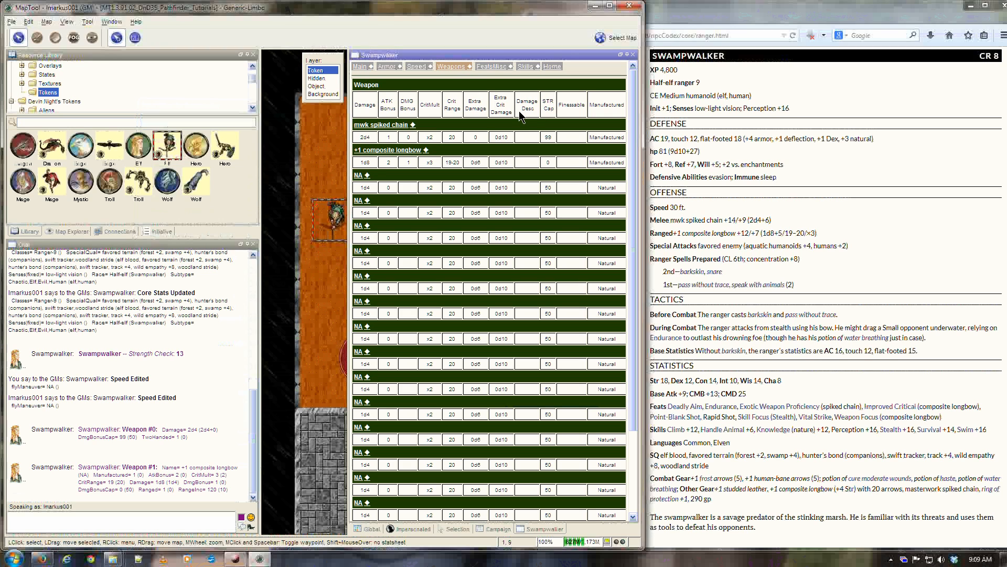
- Open the skill settings for editing, make Climb a class skill and set its rank to 5
click(538, 67)
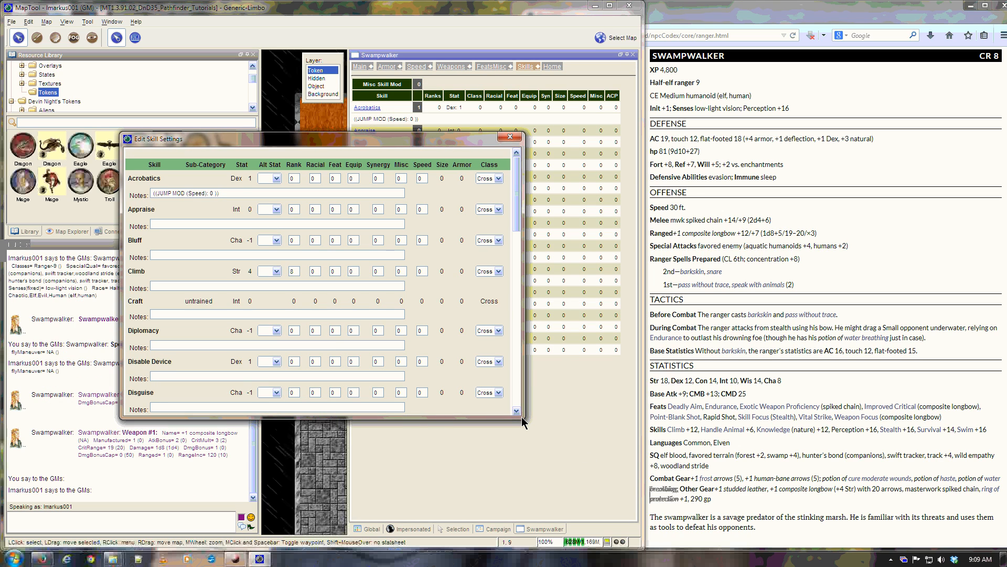
drag(522, 417, 635, 487)
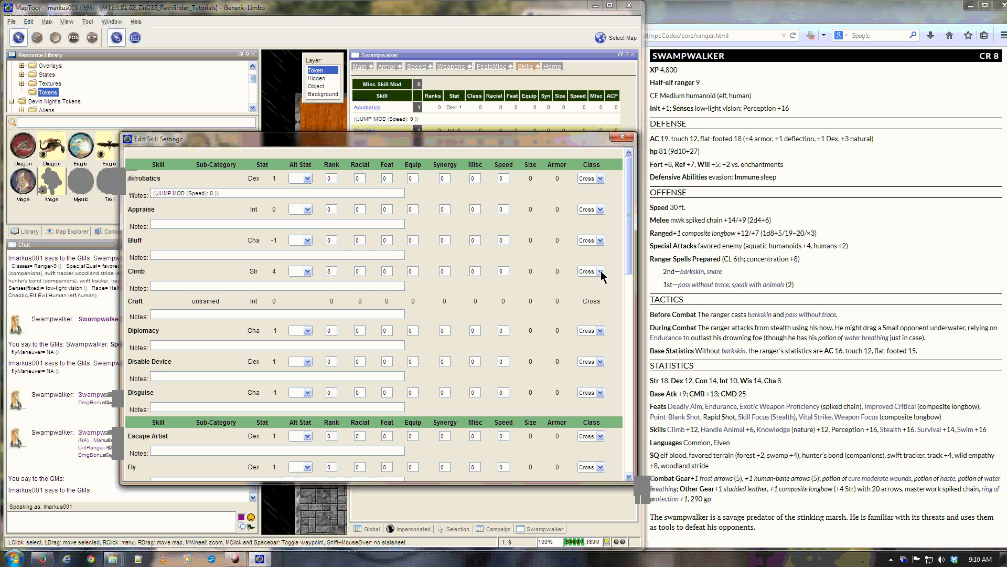
click(235, 558)
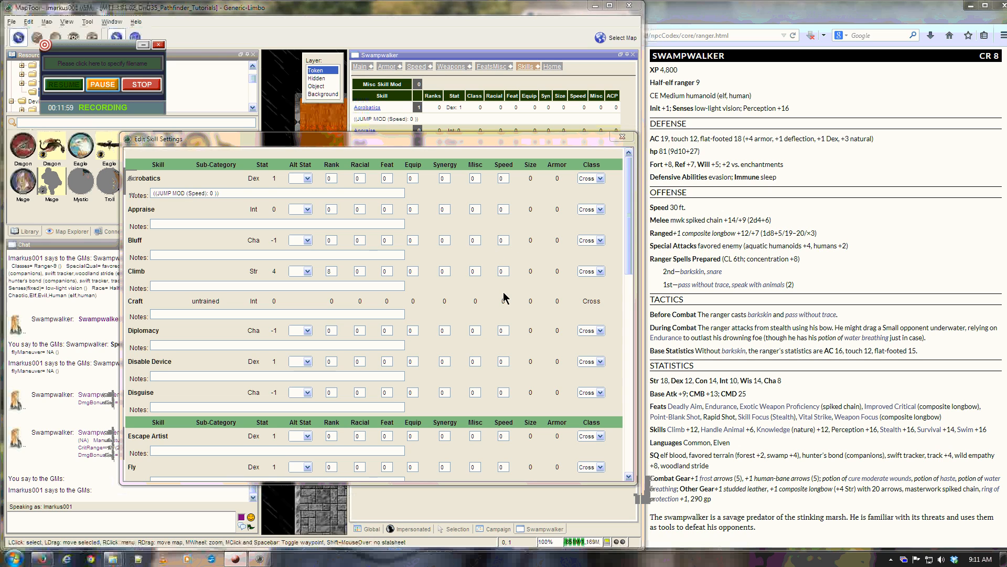
click(548, 287)
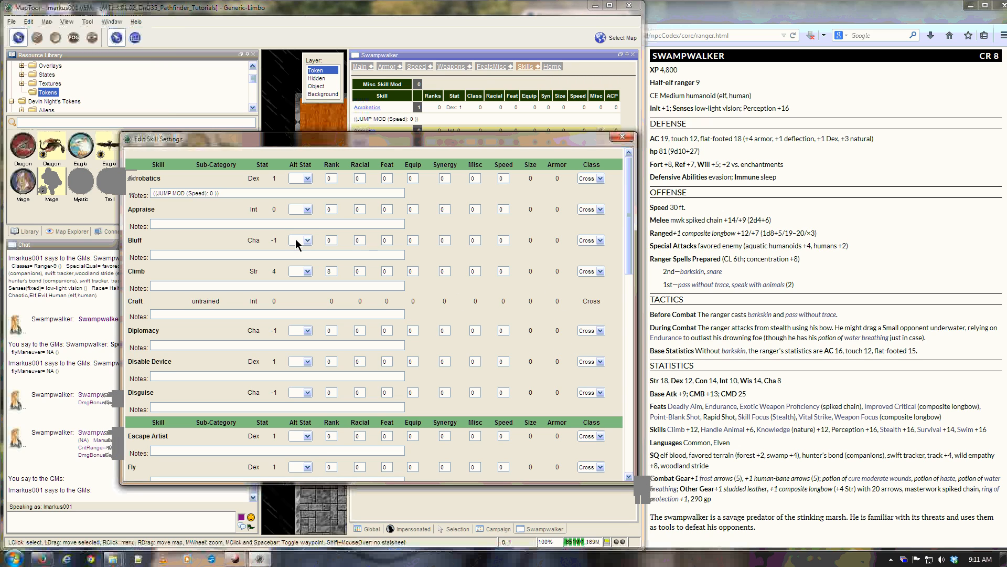
click(593, 272)
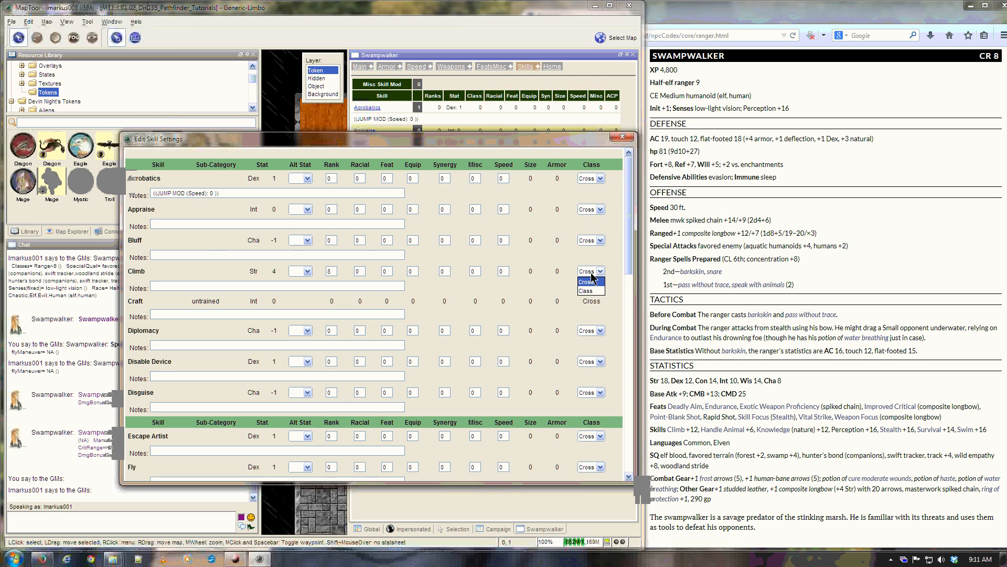
click(588, 292)
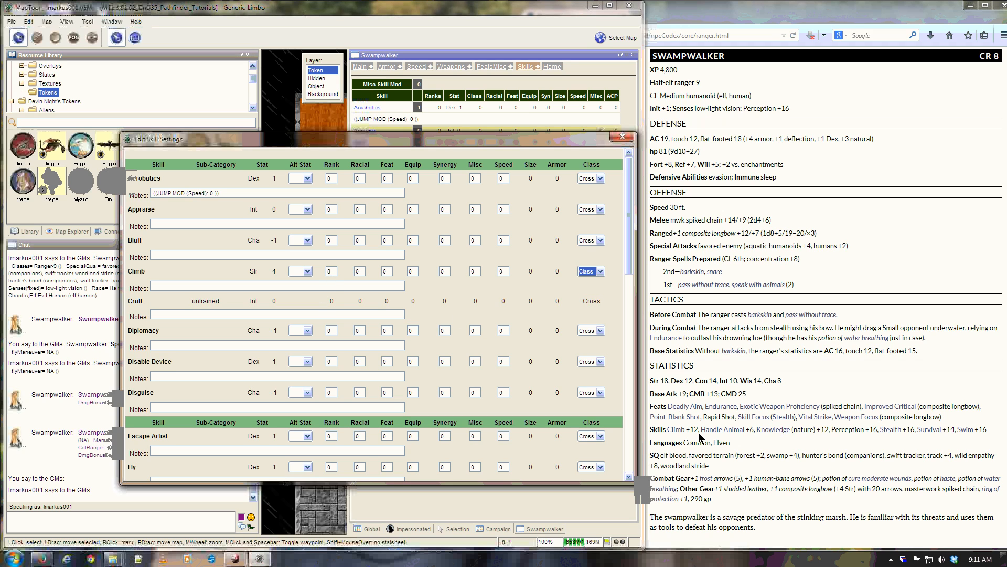
click(332, 274)
text(5)
- Add one Knowledge skill to the Swampwalker's skill settings and locate its entry
scroll(401, 307, down, 5)
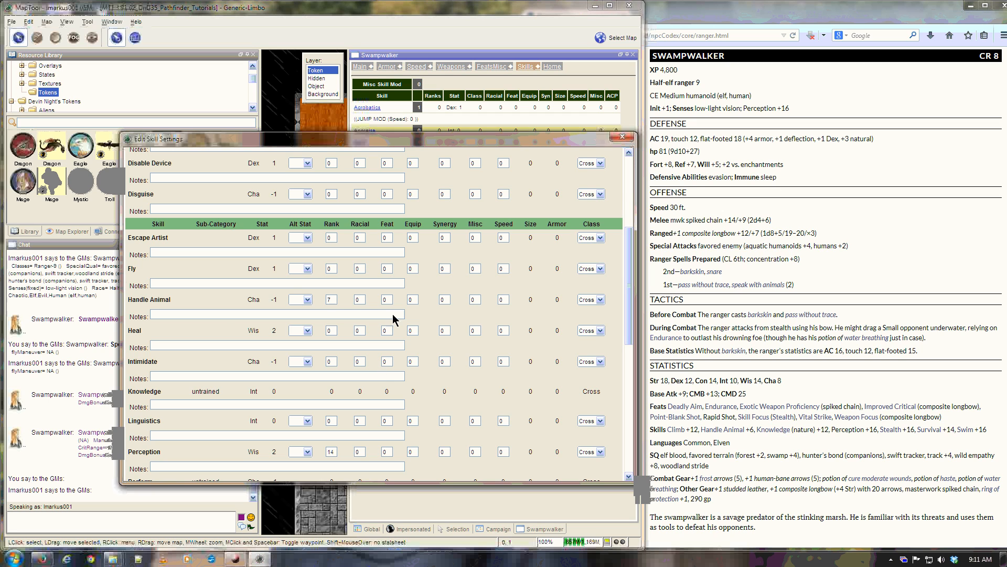
scroll(177, 332, down, 5)
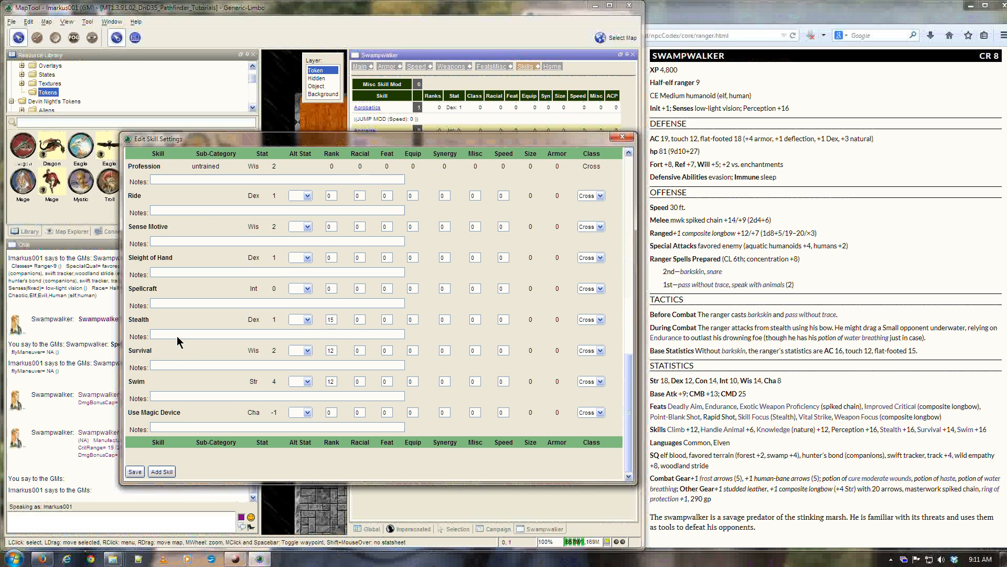
click(162, 471)
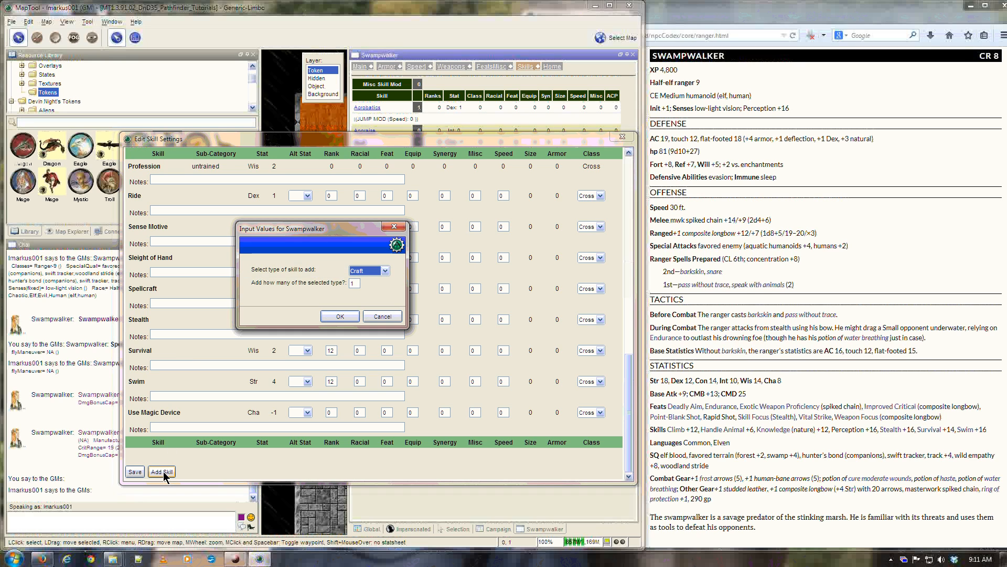
click(384, 270)
click(373, 290)
click(340, 317)
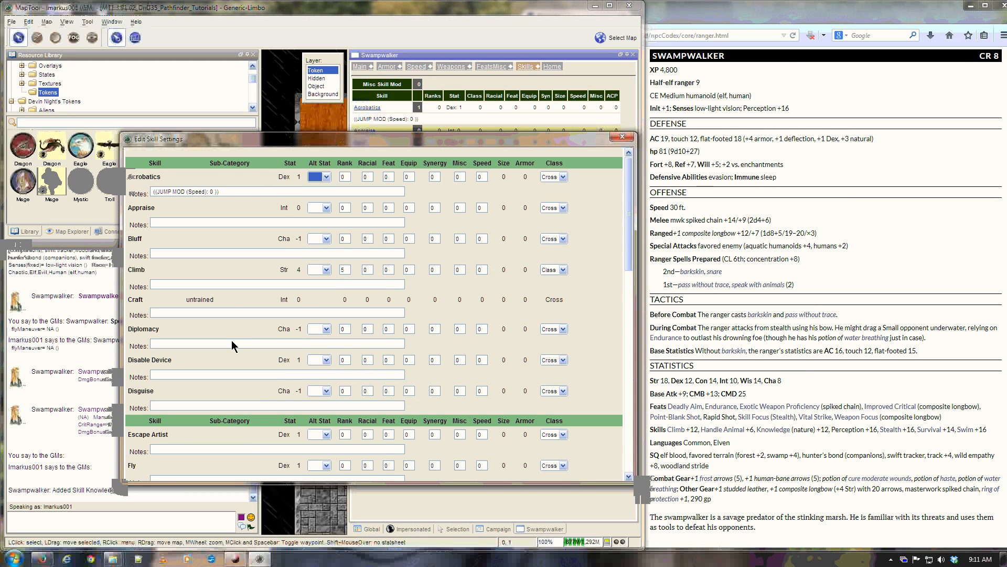
scroll(232, 341, down, 5)
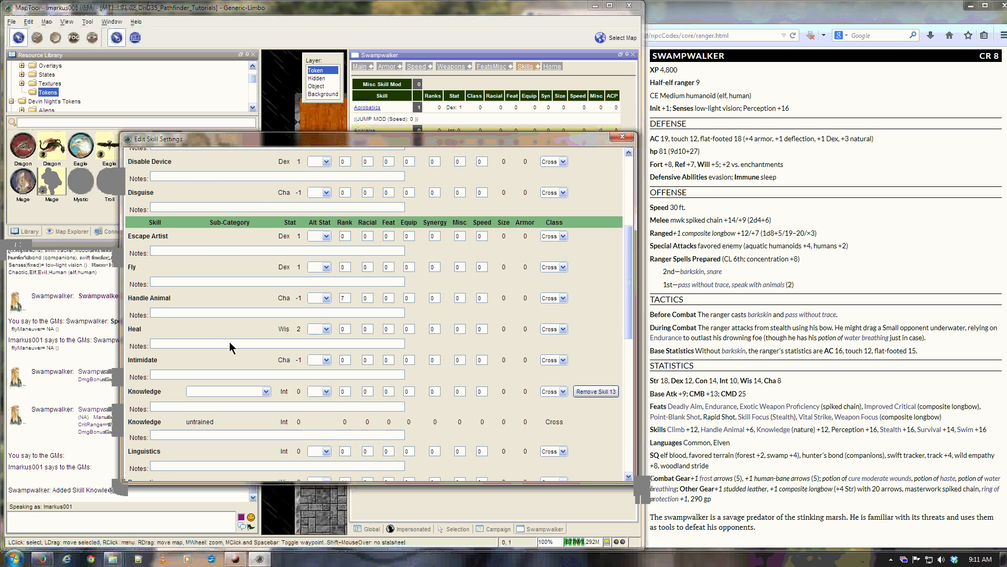
- Set the new Knowledge skill's sub-category to nature, make it a class skill and set its rank to 9
click(236, 392)
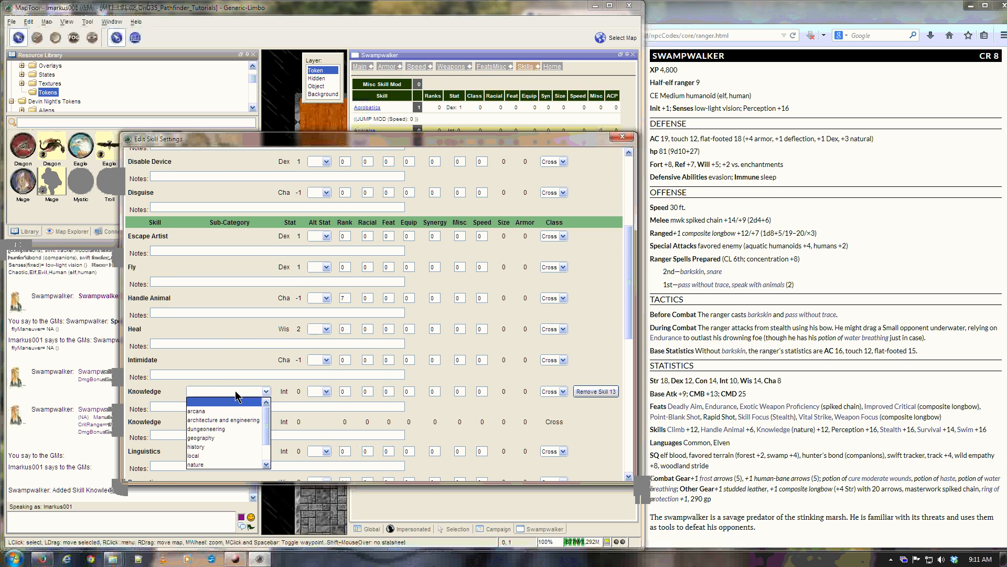
scroll(209, 446, down, 1)
click(205, 438)
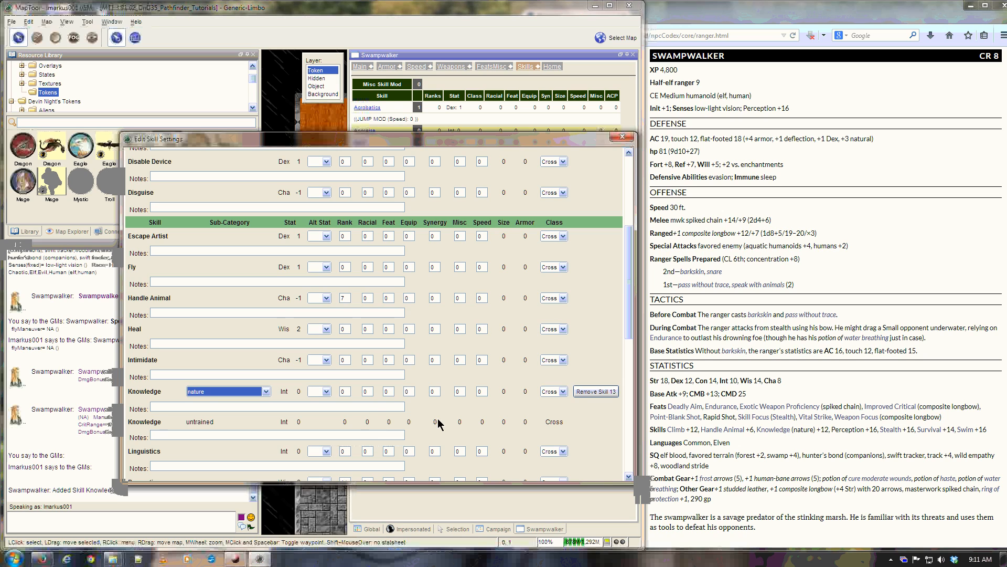
click(563, 391)
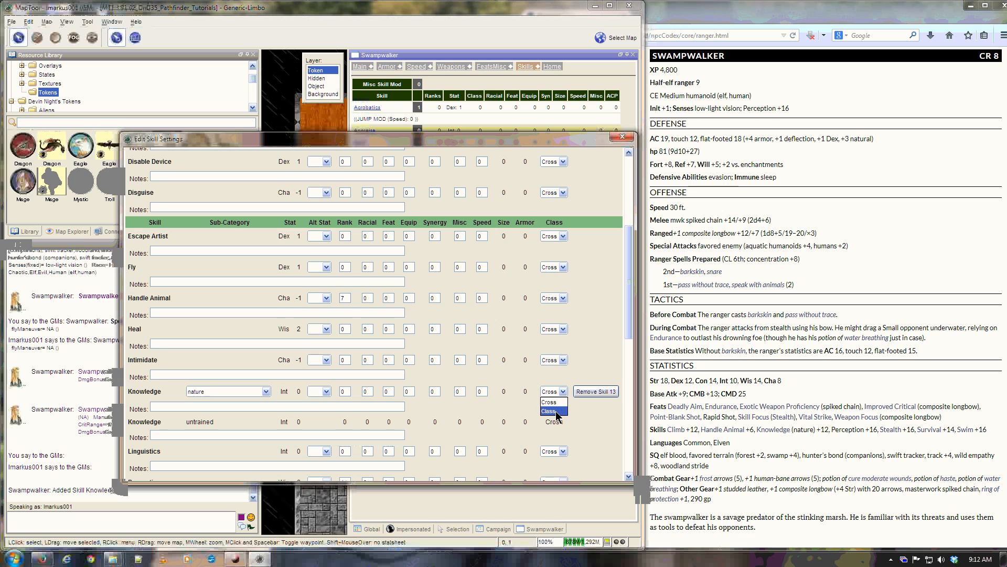
click(556, 412)
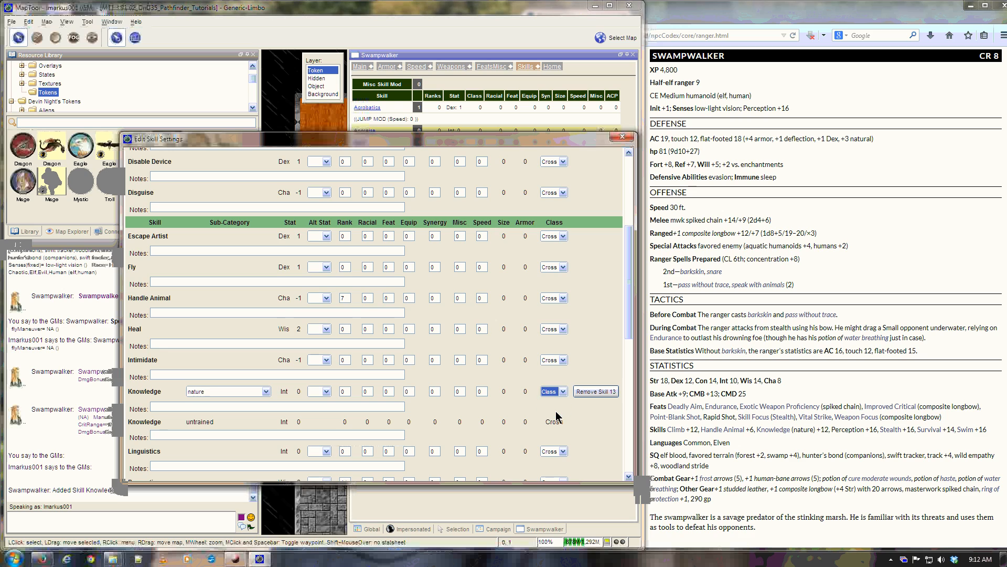
click(346, 392)
drag(346, 392, 319, 395)
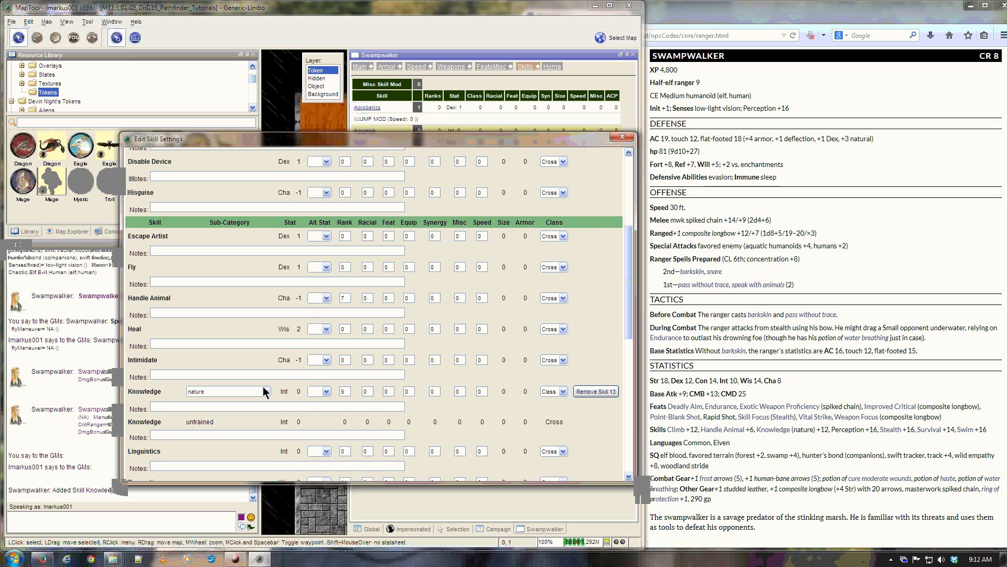
- Make Survival a class skill with rank 9 and the note track+4, save the skill settings and close them
scroll(264, 391, down, 10)
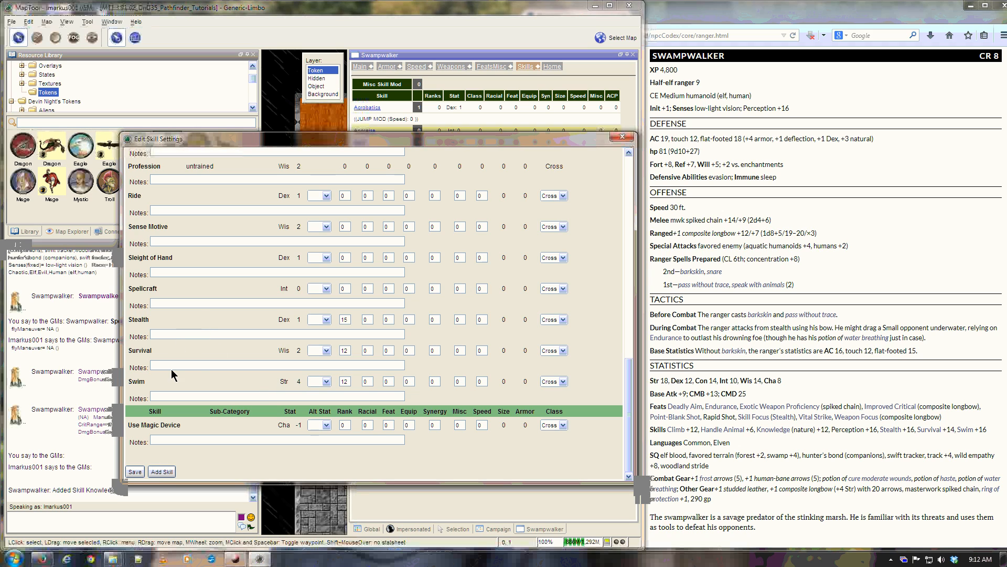
click(554, 350)
click(549, 370)
click(347, 350)
text(9)
text(track)
text(+4)
click(133, 469)
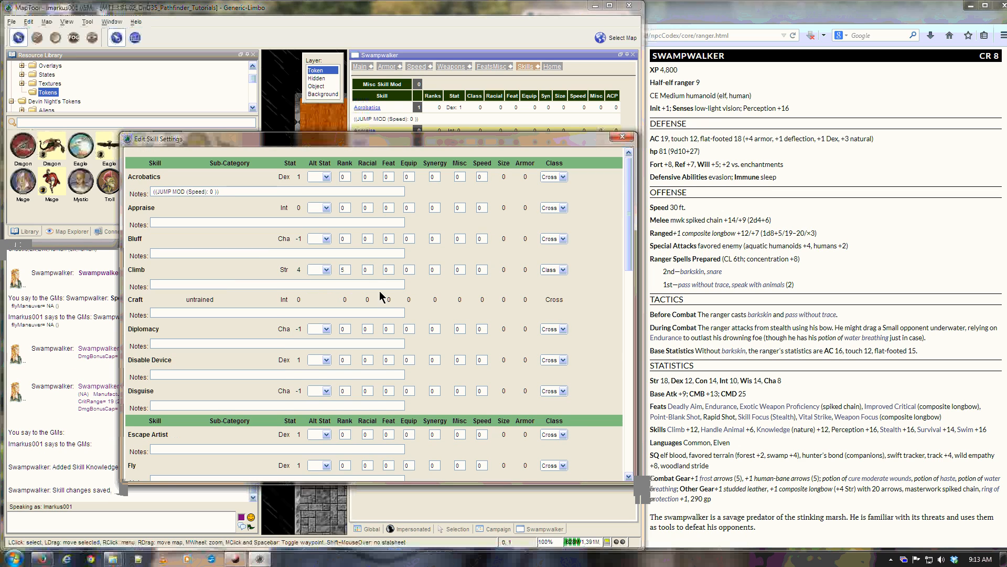
click(621, 138)
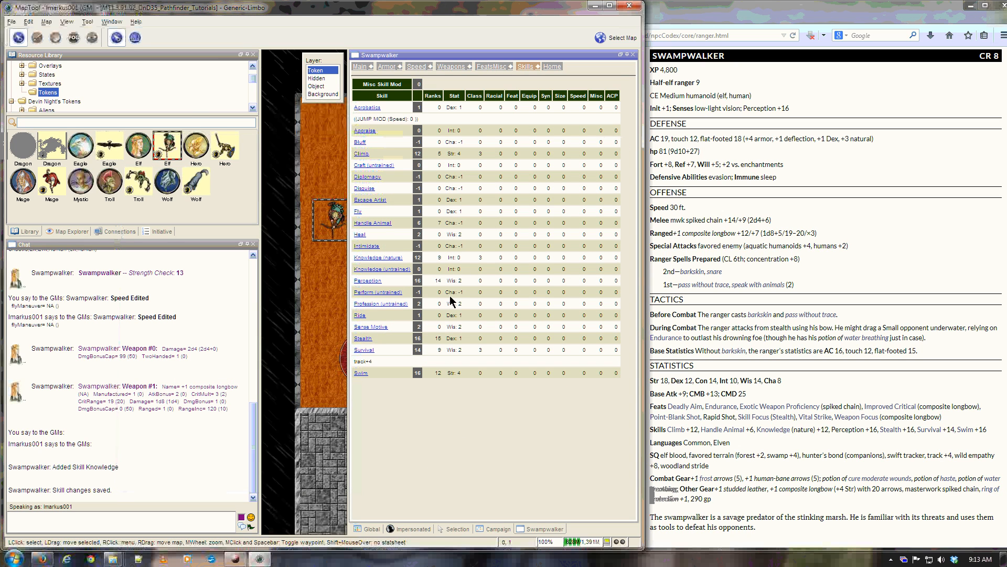
- Roll a public Survival check for the Swampwalker with a temporary bonus of 4
click(362, 350)
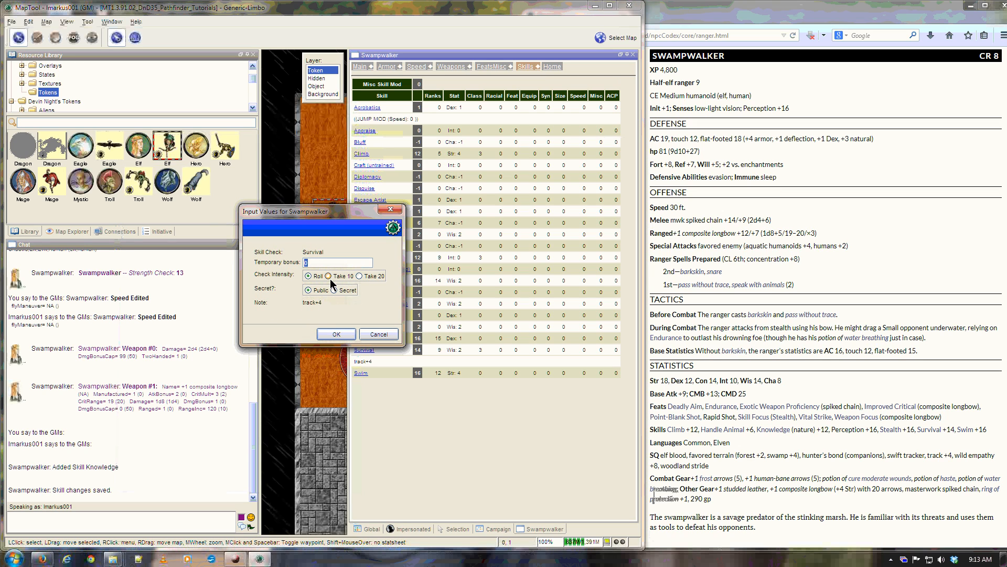
text(4)
click(336, 334)
mouse_move(178, 484)
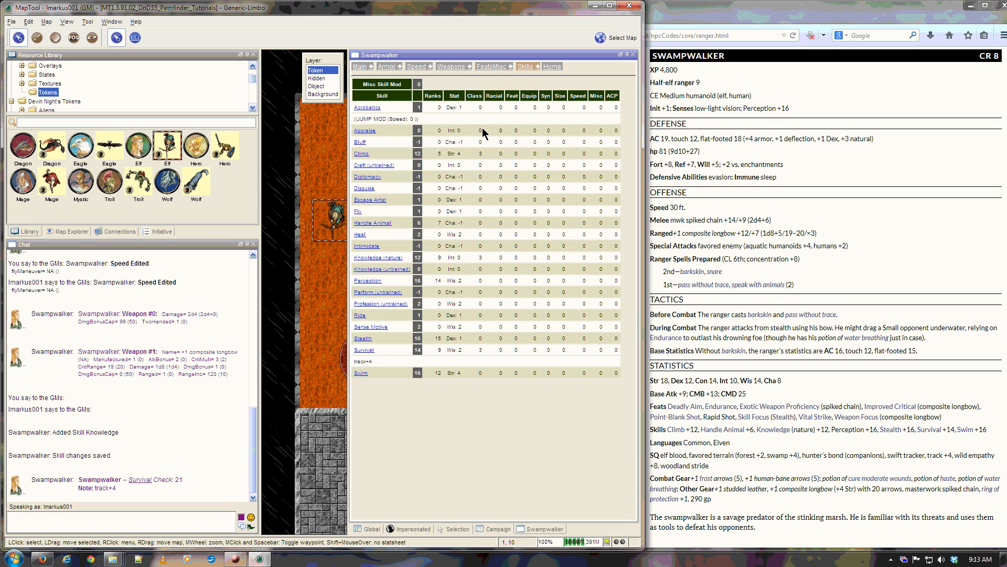
- Review the Swampwalker's main and armor sheets and check which baseline armor items are active
click(359, 67)
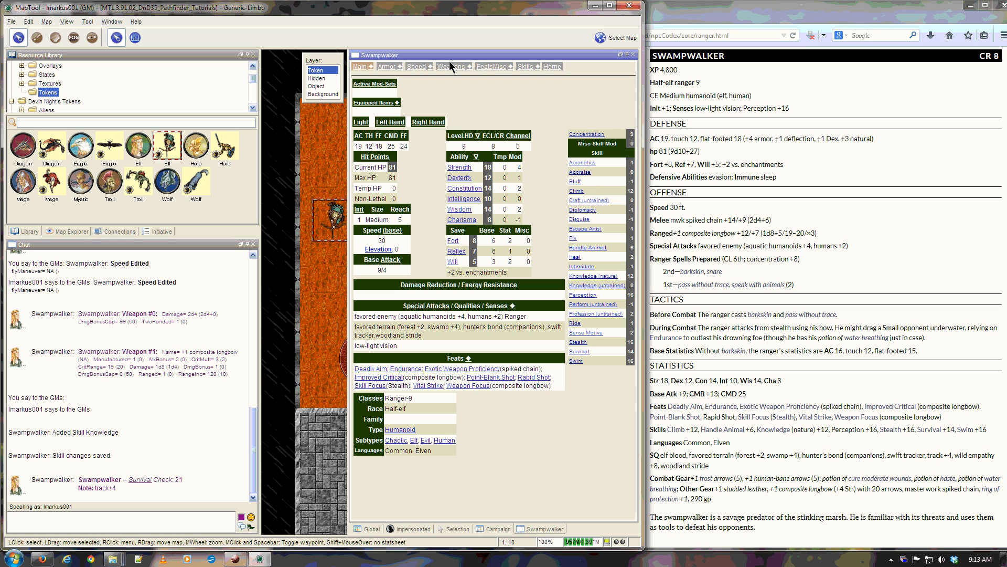
click(385, 68)
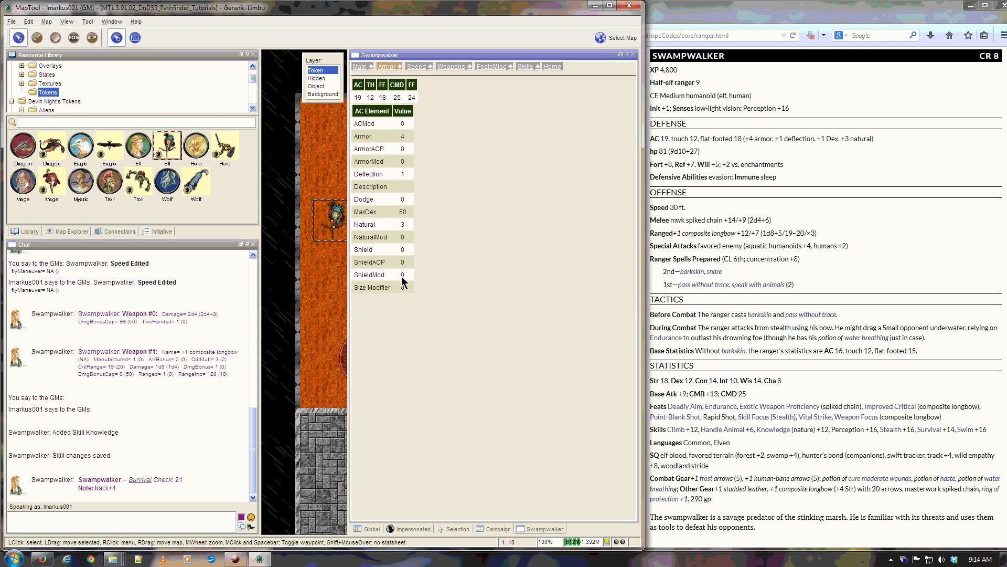
click(400, 66)
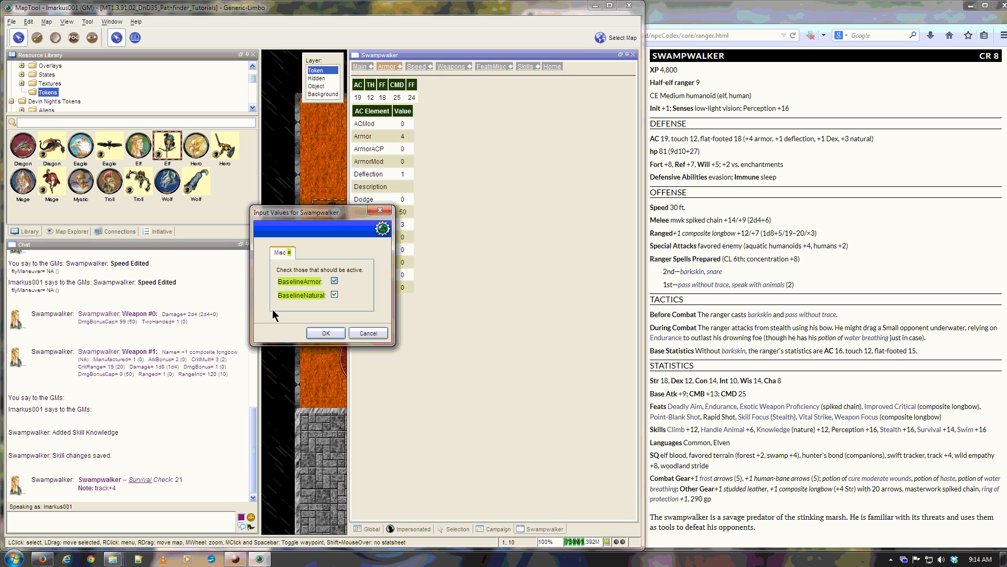
click(325, 333)
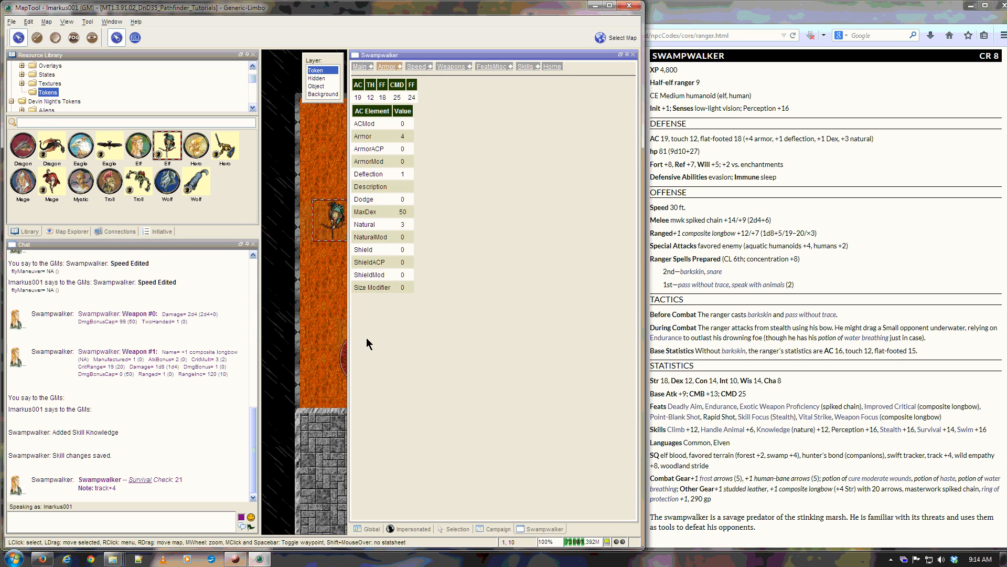
- Clear all of the Swampwalker's mods and equipped items through the character editing macro
click(499, 529)
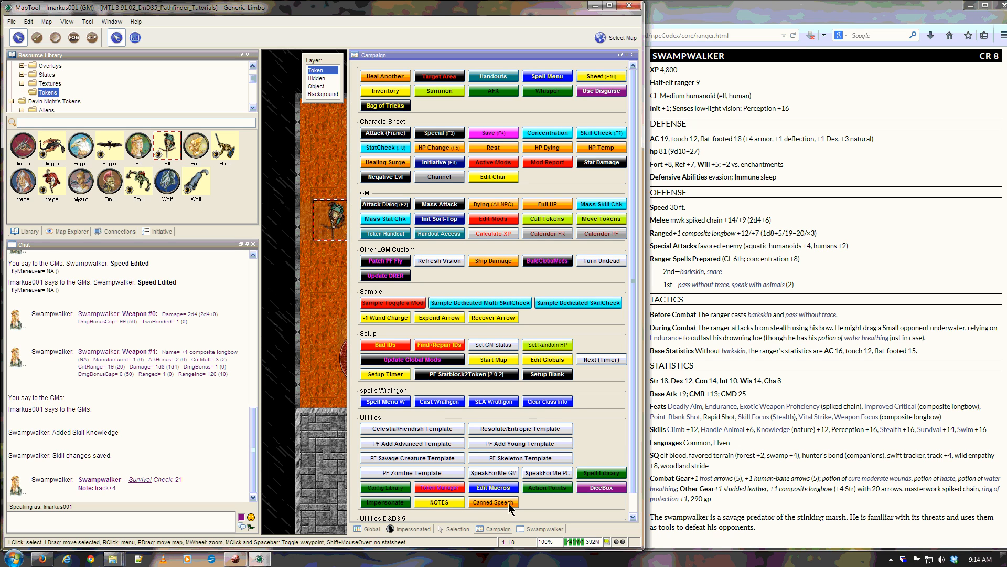
click(494, 178)
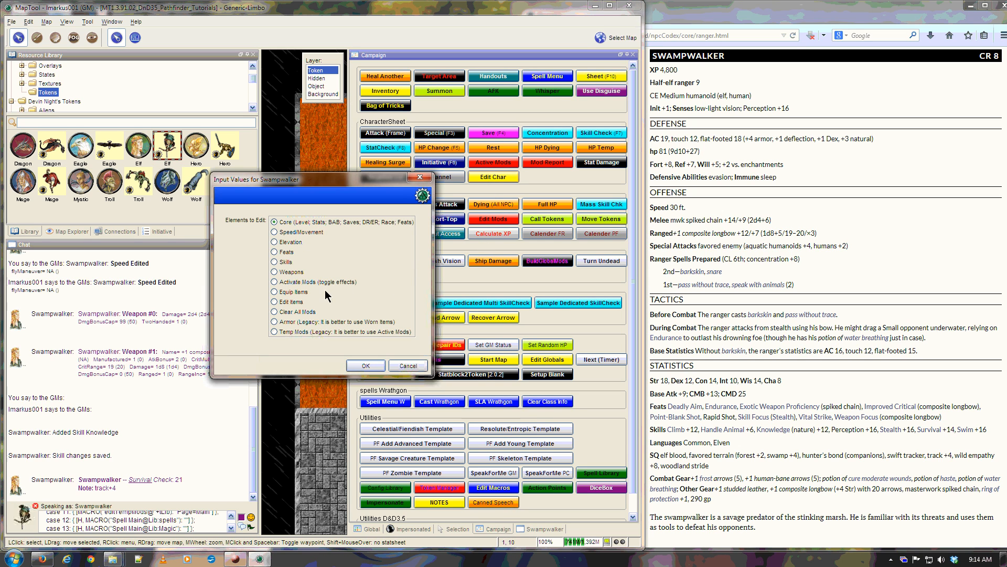
click(296, 313)
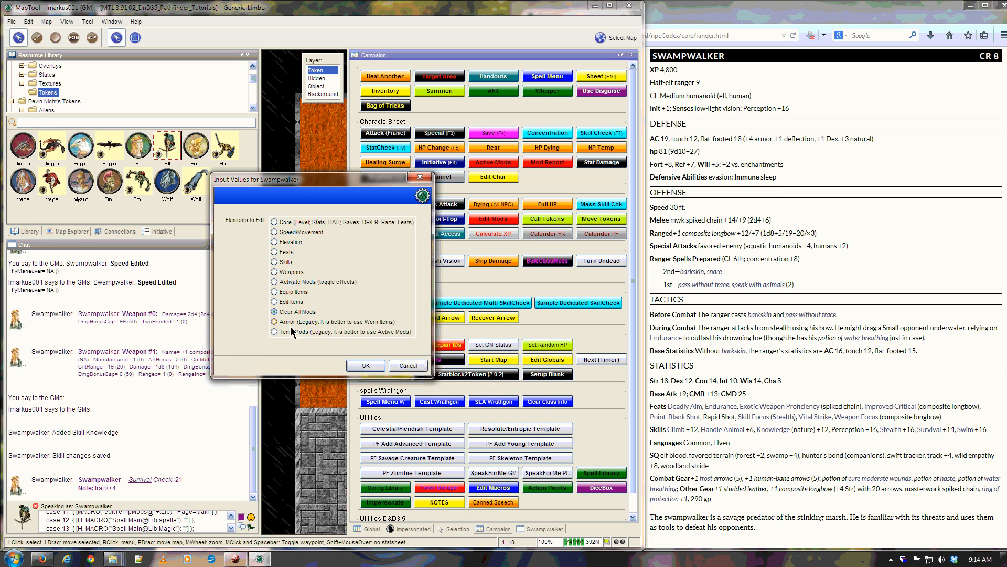
click(366, 366)
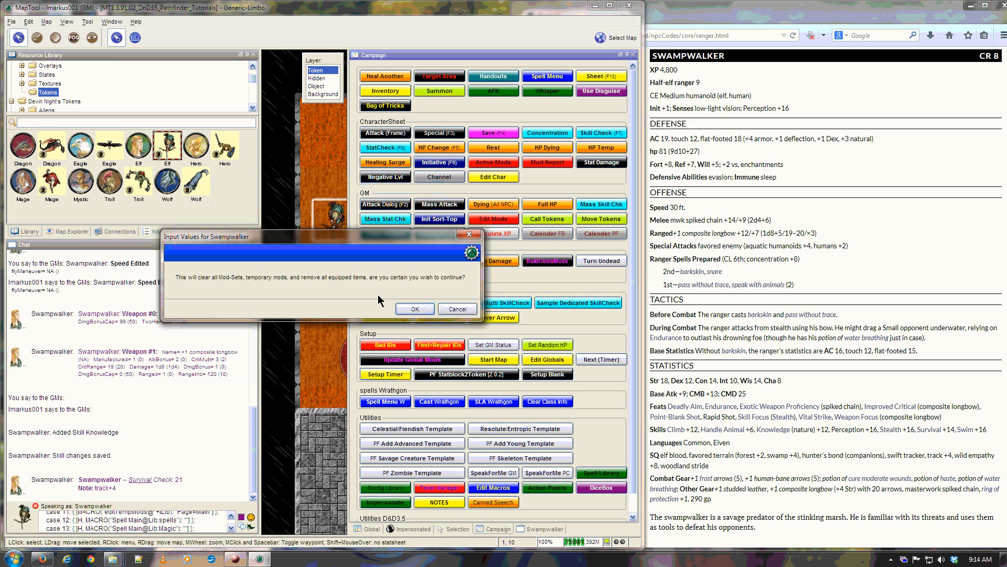
click(413, 308)
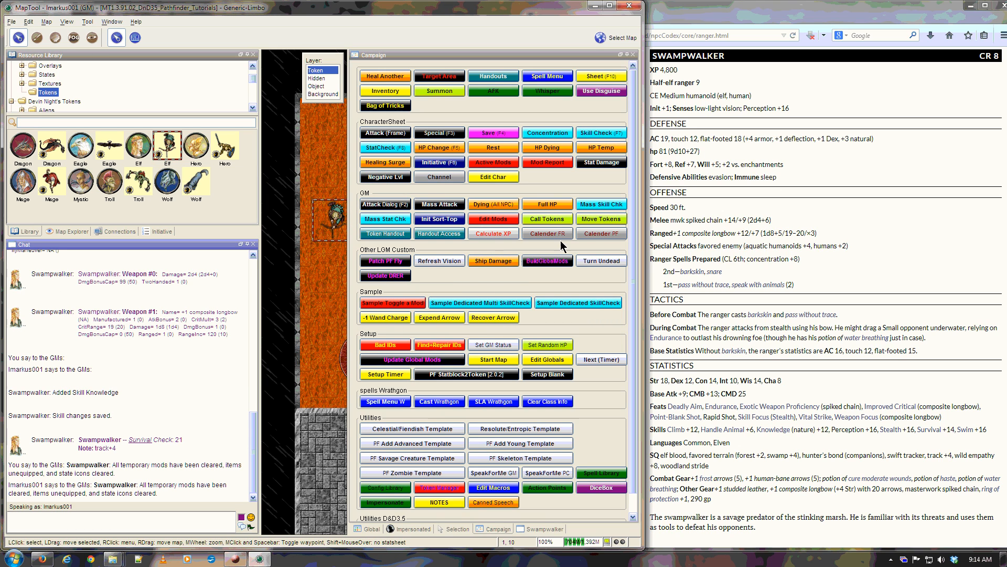
- Edit the BaselineArmor item, naming it +1 studded leather and entering studded leather as its notes
click(498, 177)
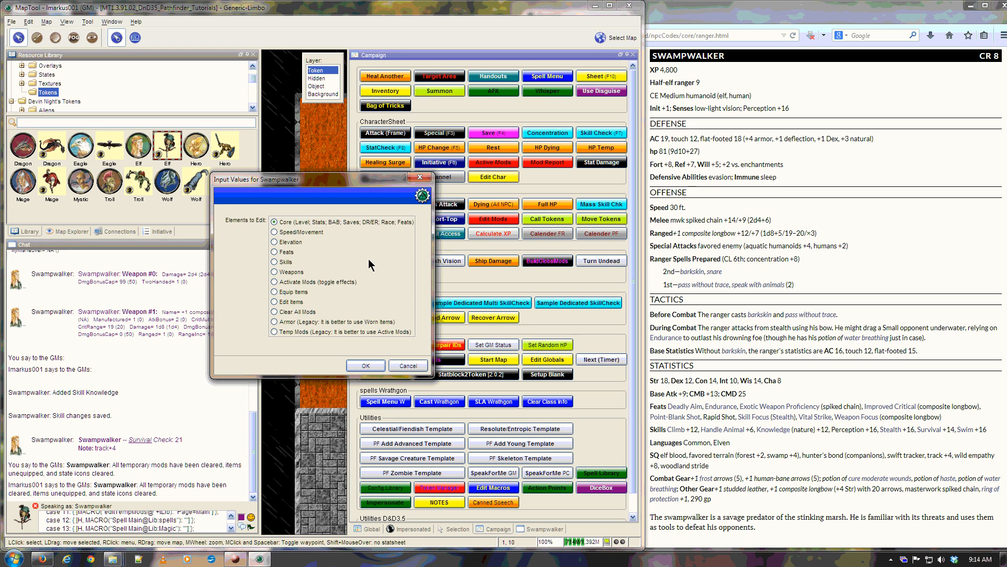
click(286, 302)
click(365, 364)
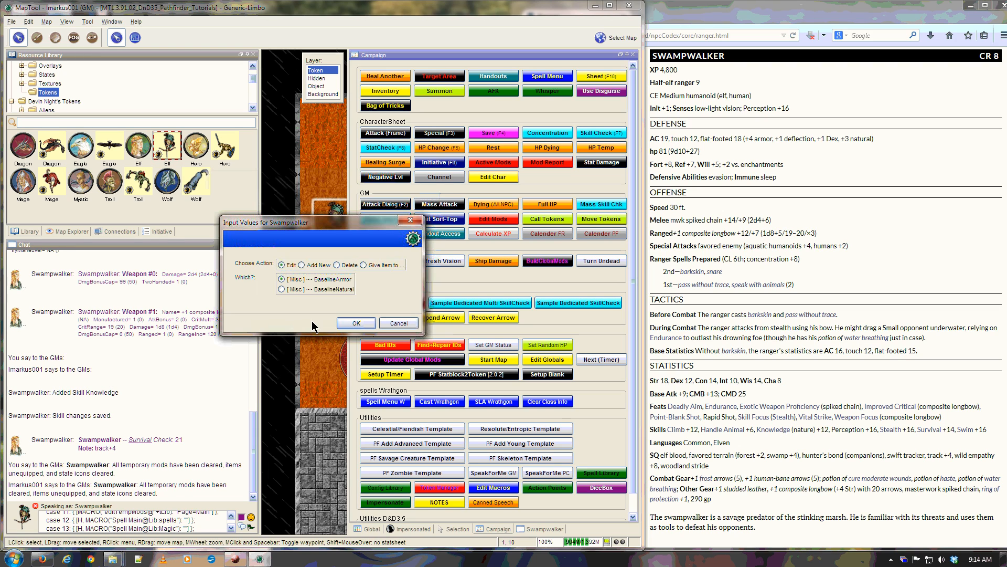
click(351, 322)
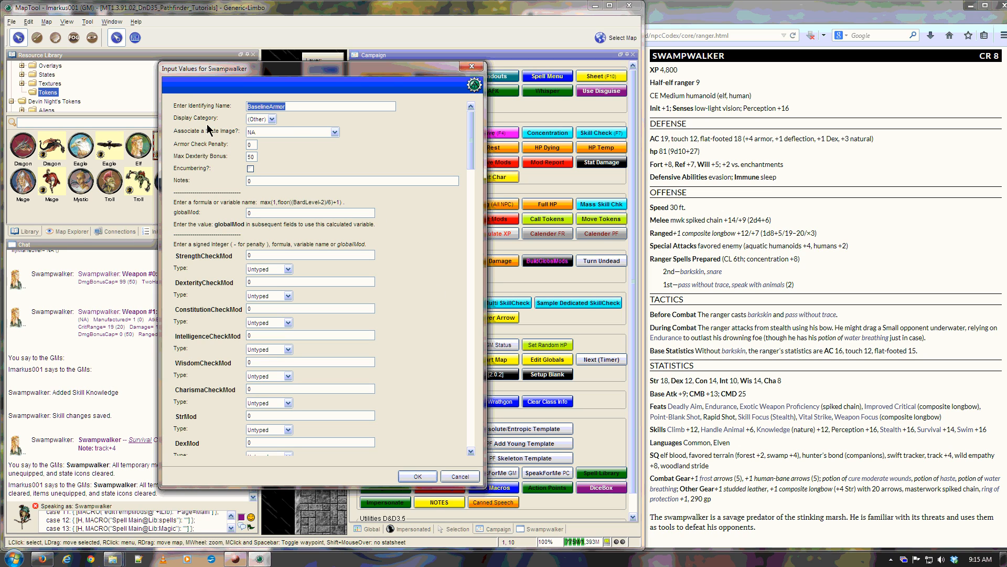
text(+1 studded leather)
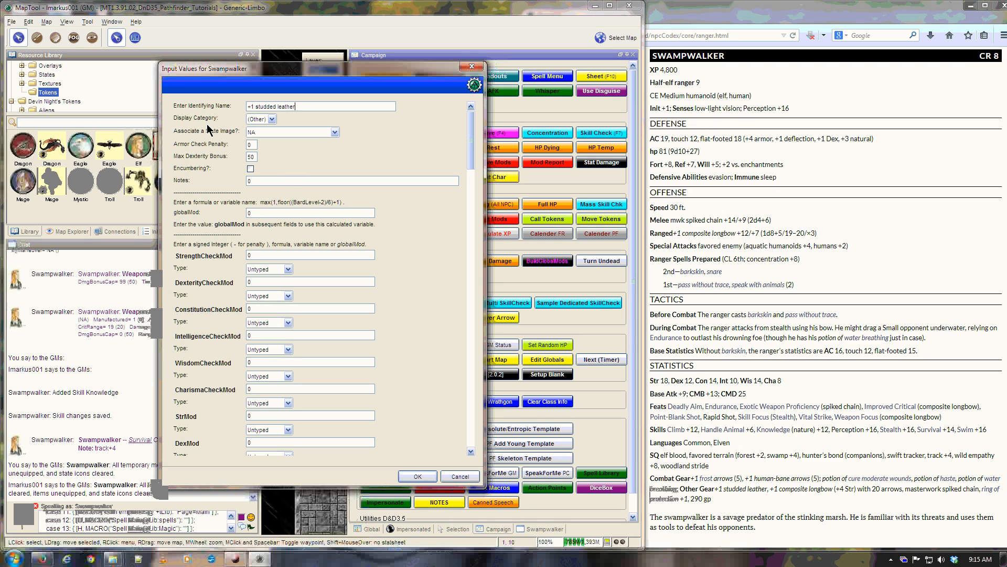
click(283, 181)
text(studded leather)
click(236, 559)
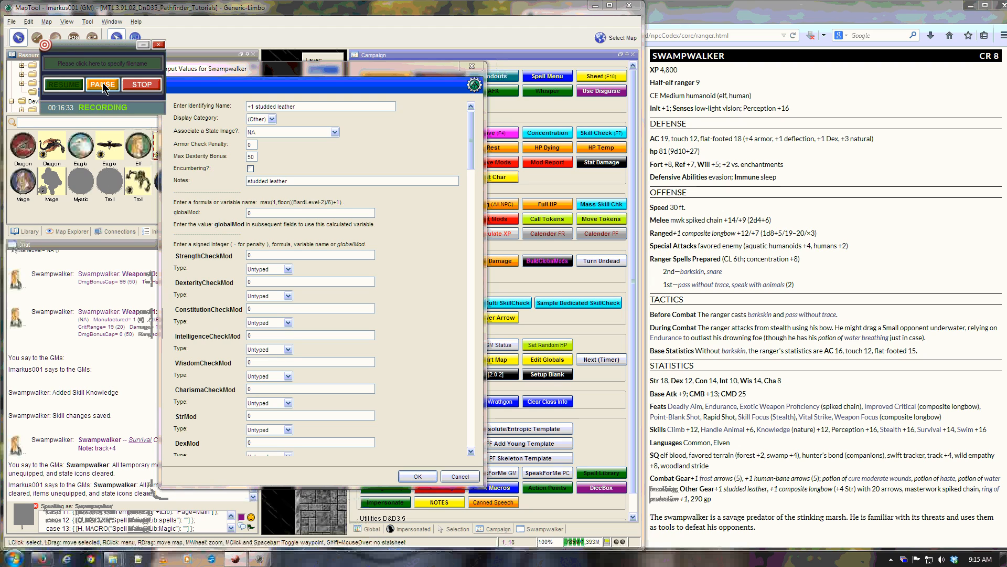
click(280, 75)
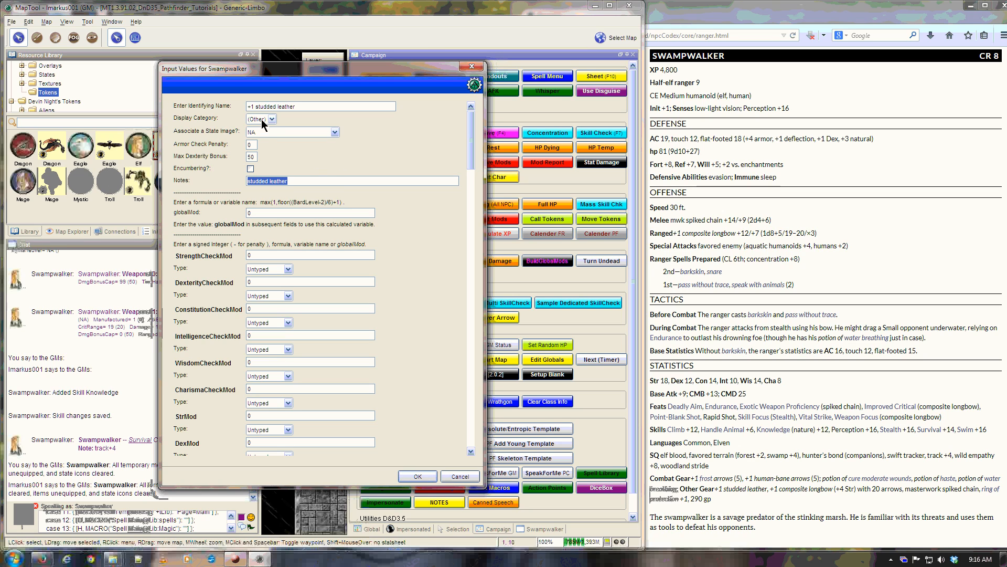
- Set the studded leather's Armor value to 3 and its ArmorMod to 1 with the Enhancement type
click(252, 145)
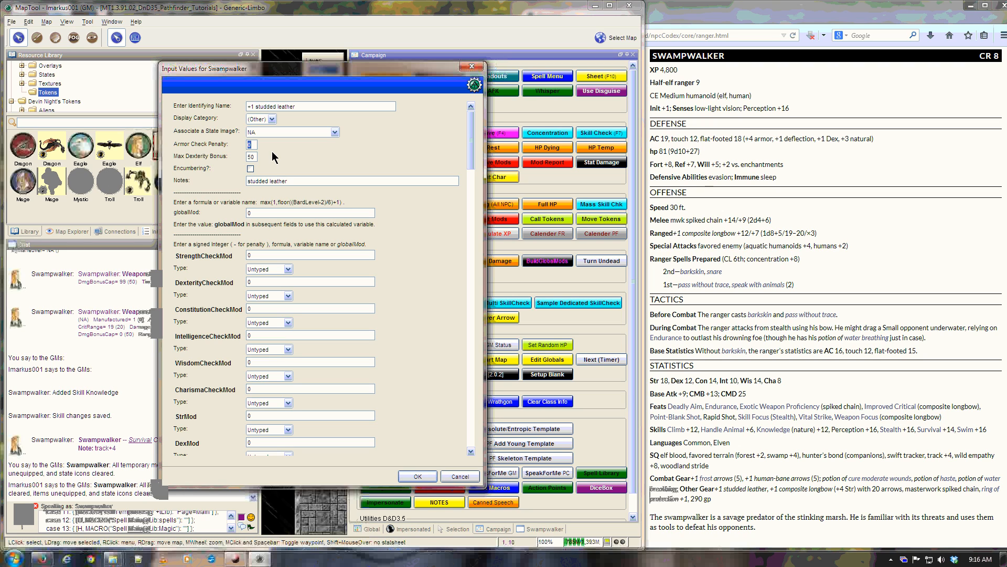
click(257, 156)
drag(472, 143, 475, 238)
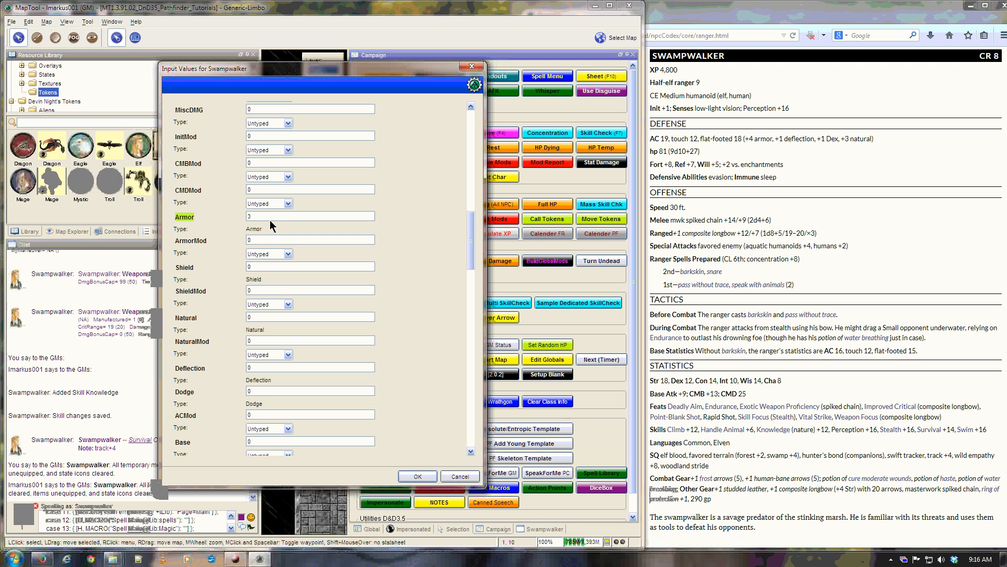
double_click(257, 239)
text(1)
click(264, 254)
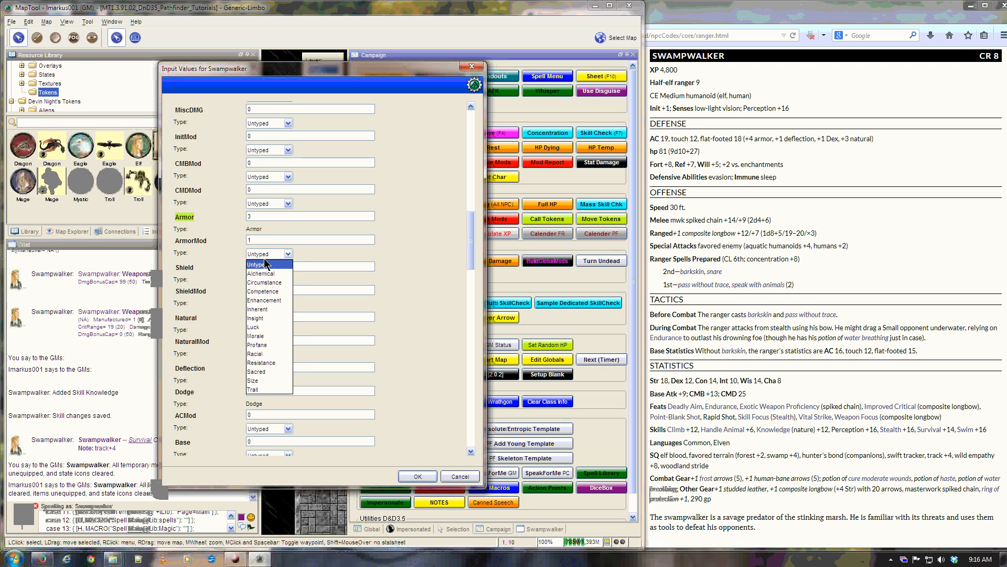
click(269, 300)
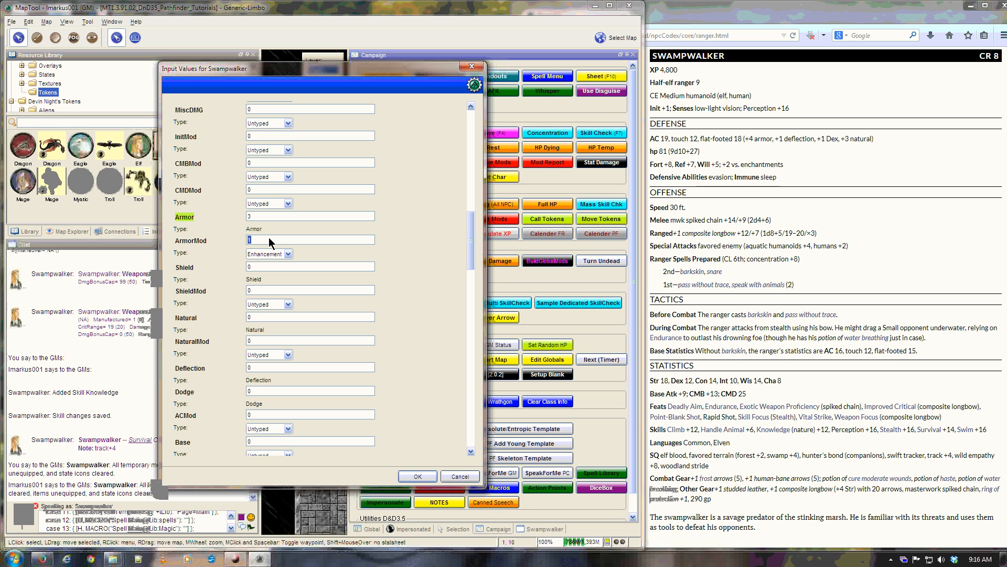
- Save the studded leather under a new display category named Armor and leave item editing
click(426, 472)
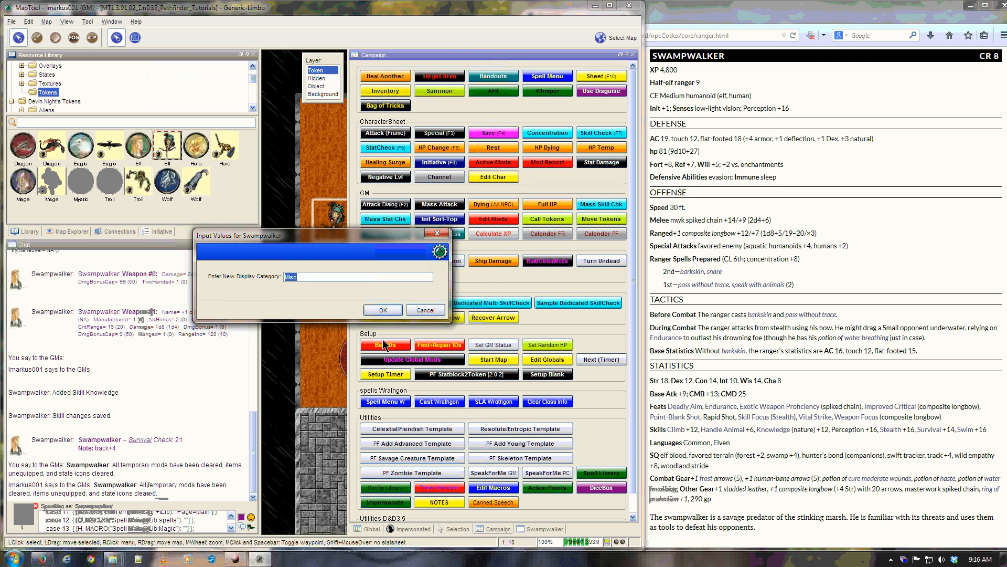
text(Armor)
key(Return)
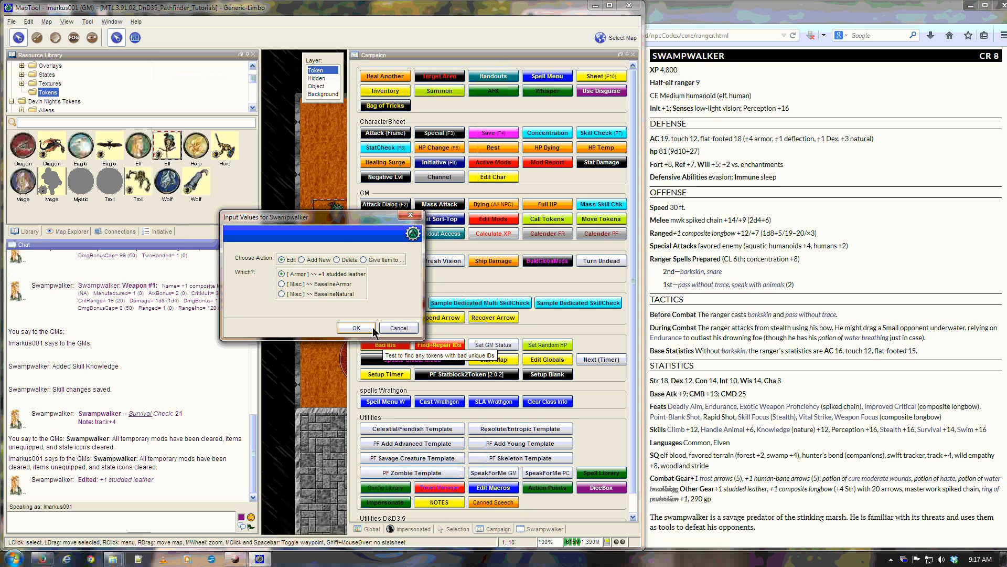
click(373, 326)
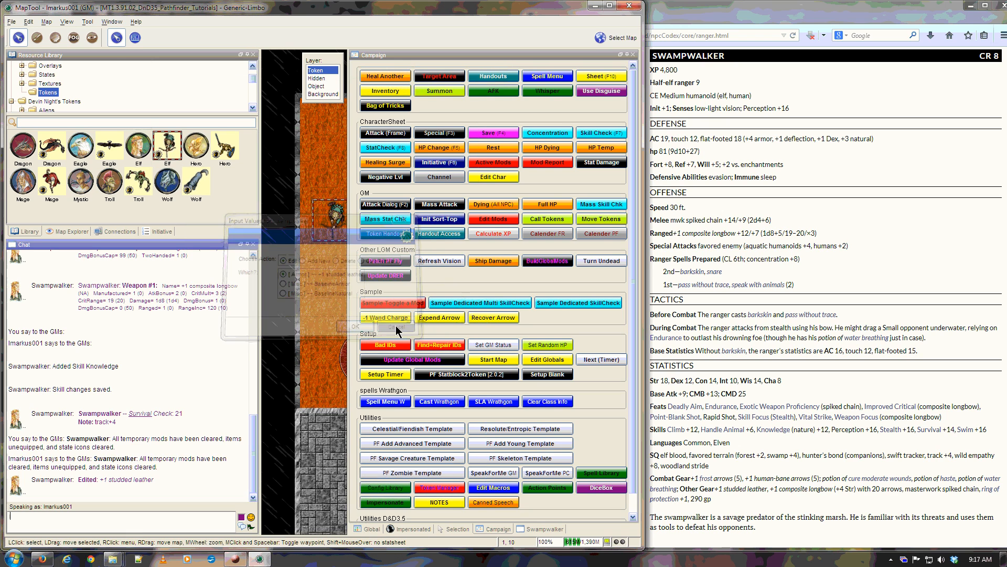
- Equip the +1 studded leather from the Swampwalker's character sheet and return to the sheet's main page
click(604, 77)
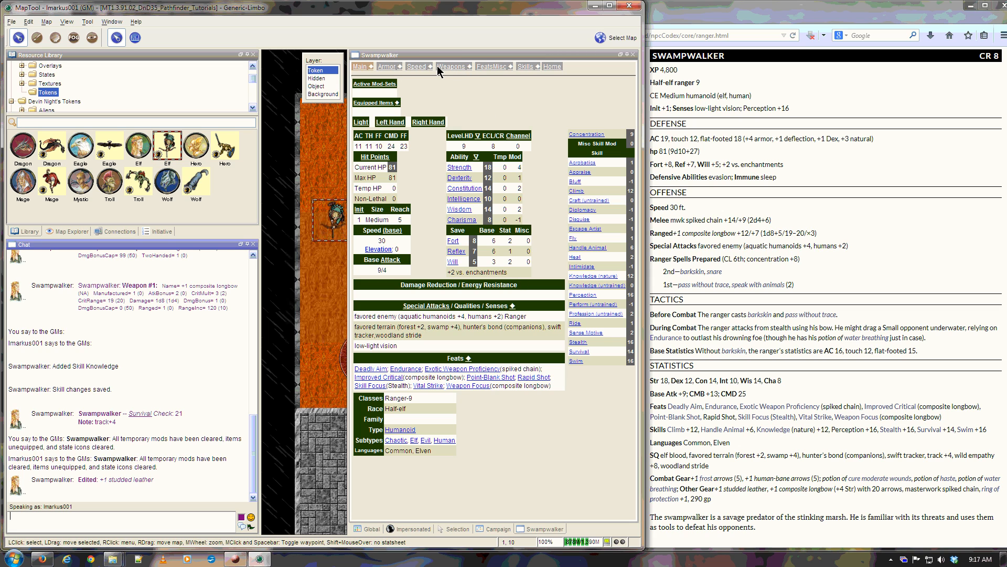
click(399, 67)
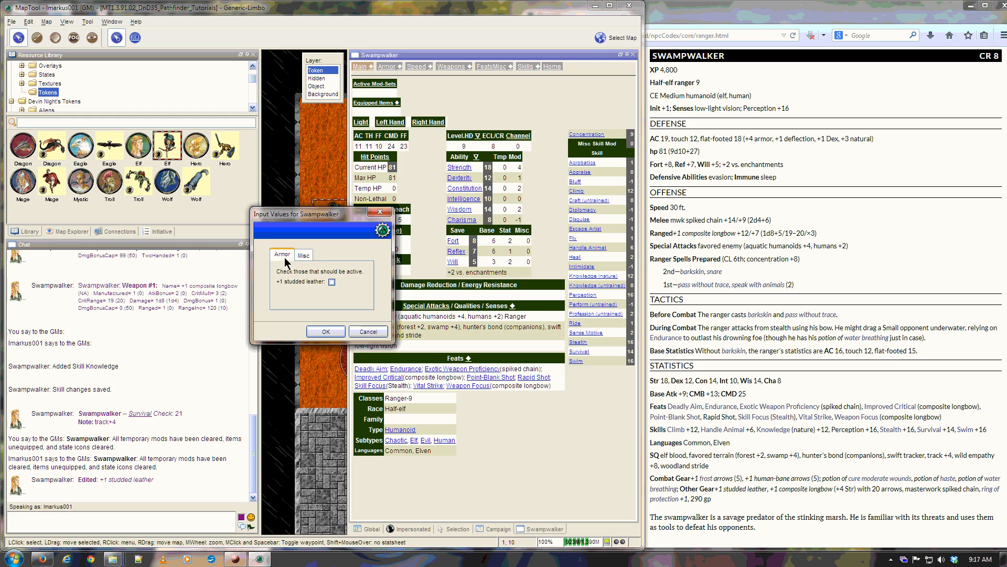
click(304, 256)
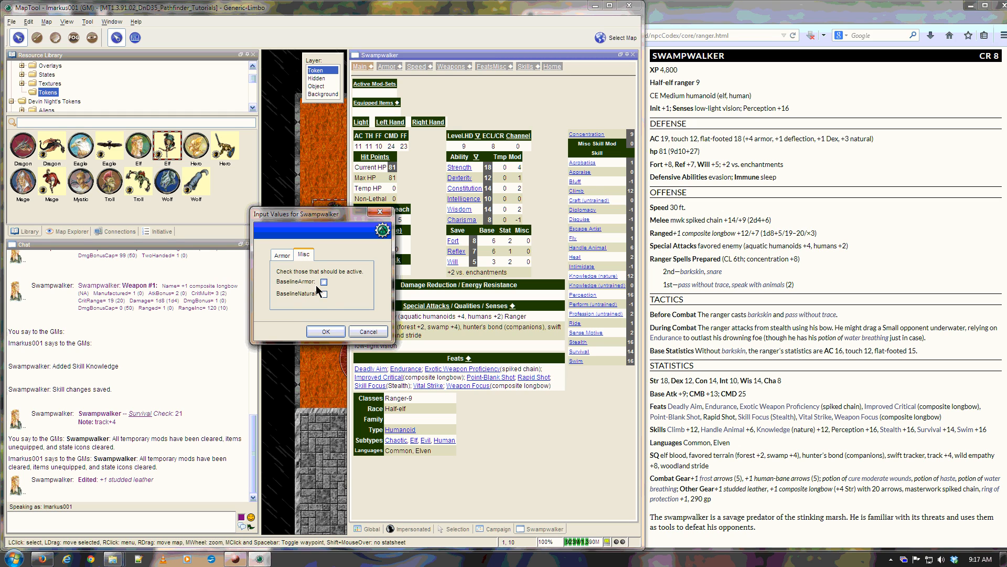
click(277, 257)
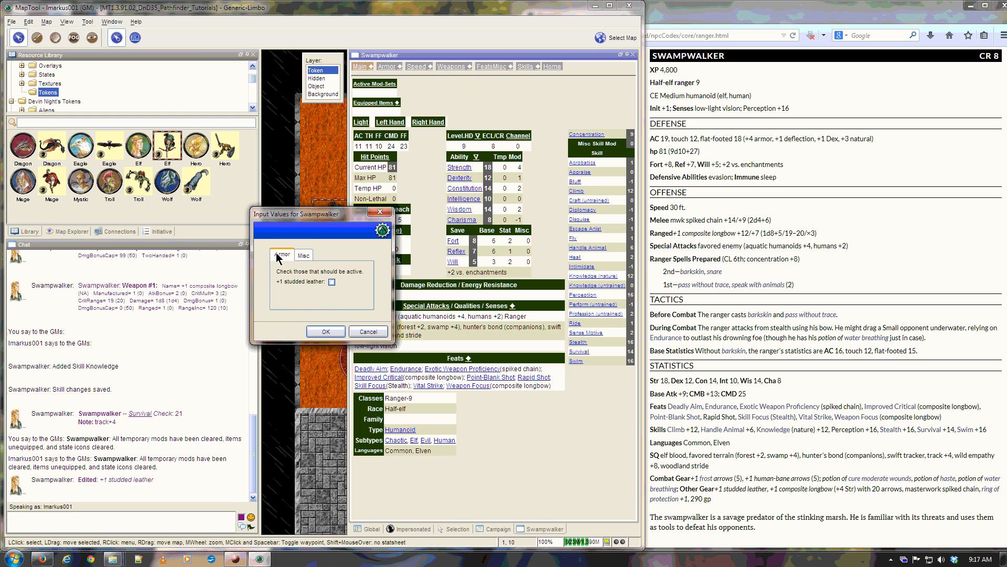
click(331, 282)
click(325, 332)
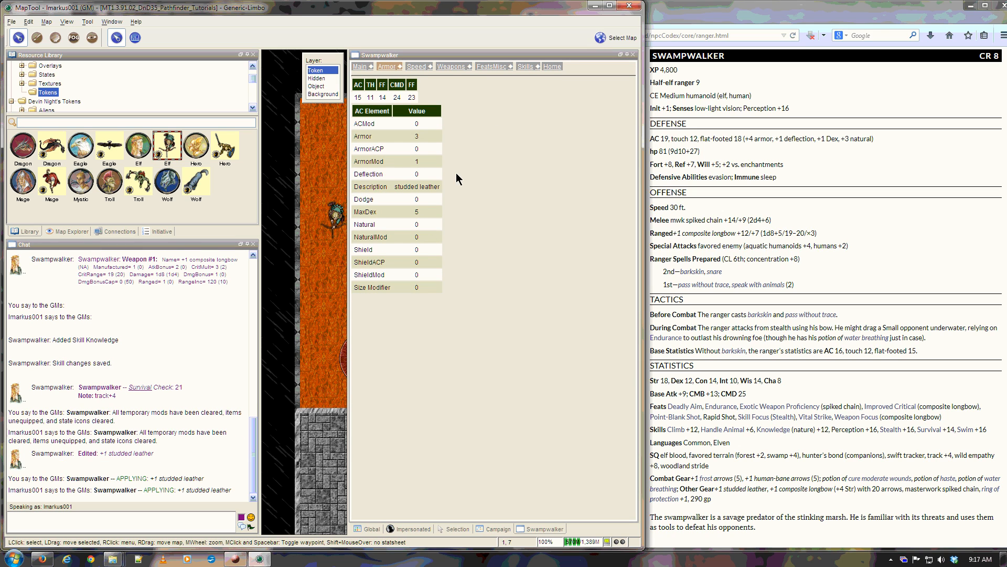
click(365, 67)
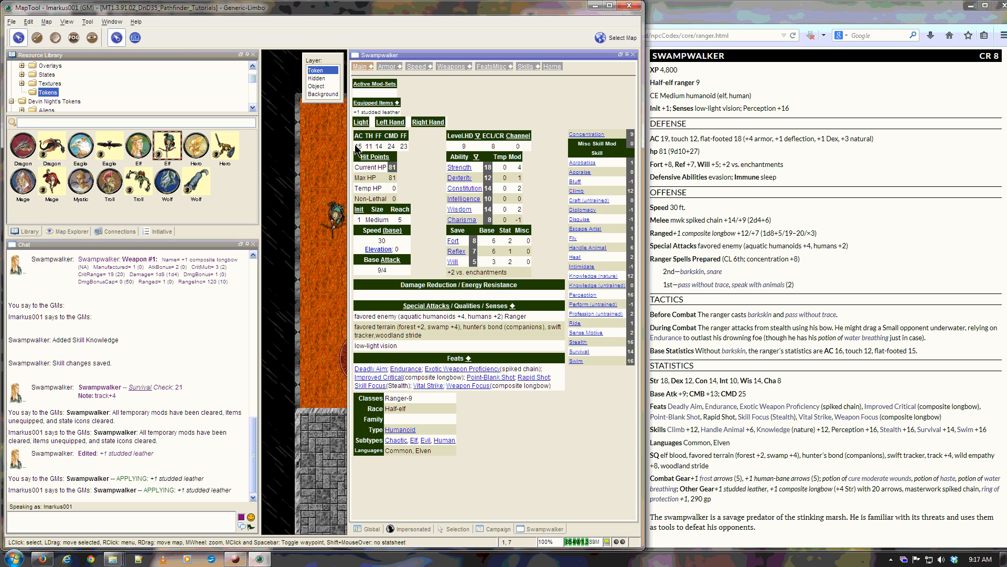
mouse_move(359, 151)
click(237, 560)
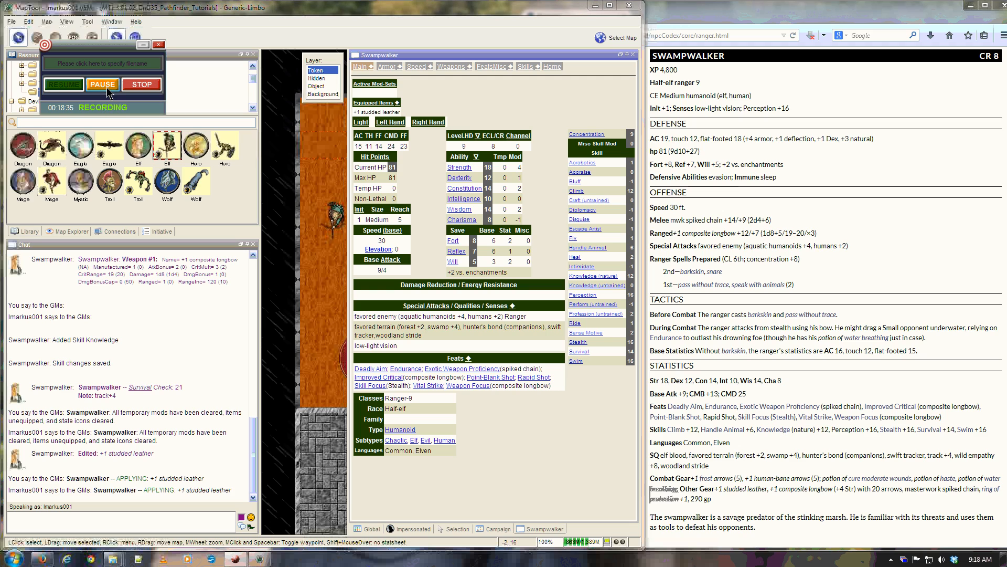
click(360, 8)
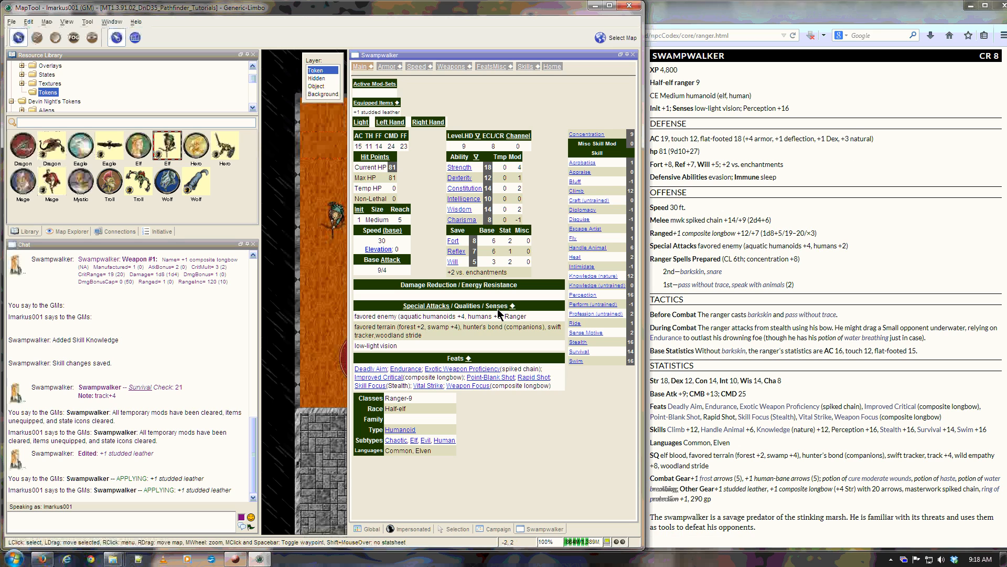
- Edit the Swampwalker's BaselineNatural item through the character editing macro, assigning it to the Armor display category
mouse_move(333, 222)
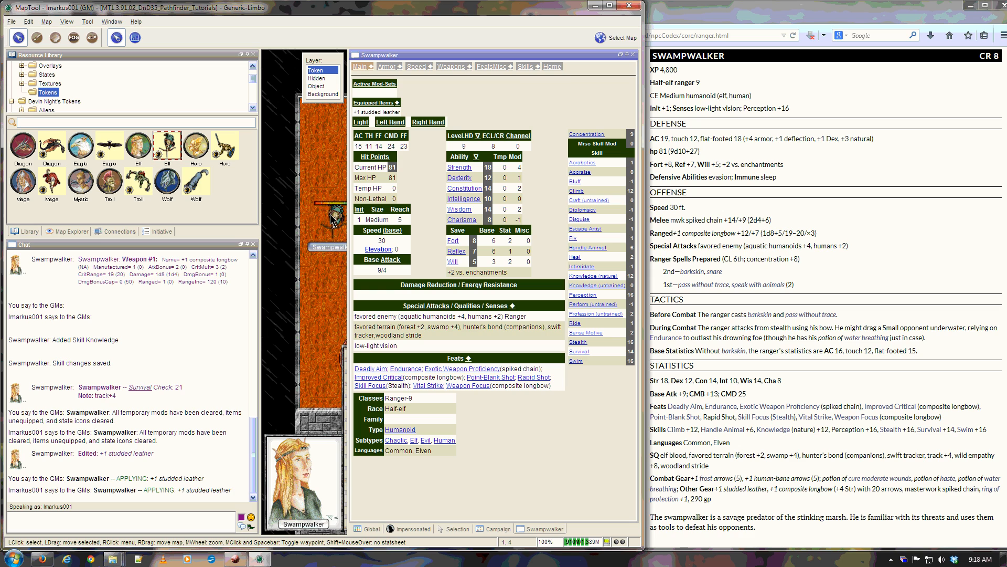
click(333, 221)
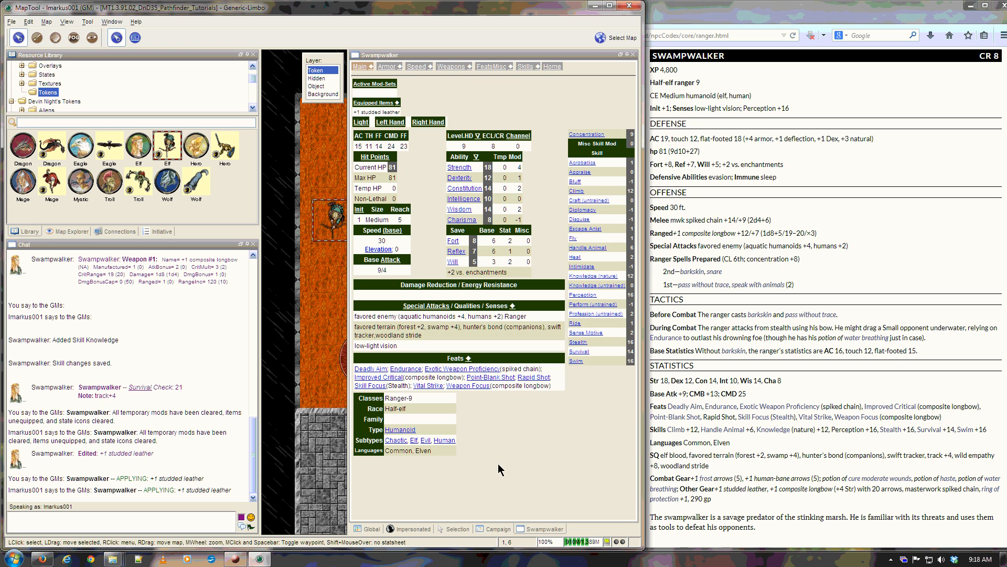
click(504, 529)
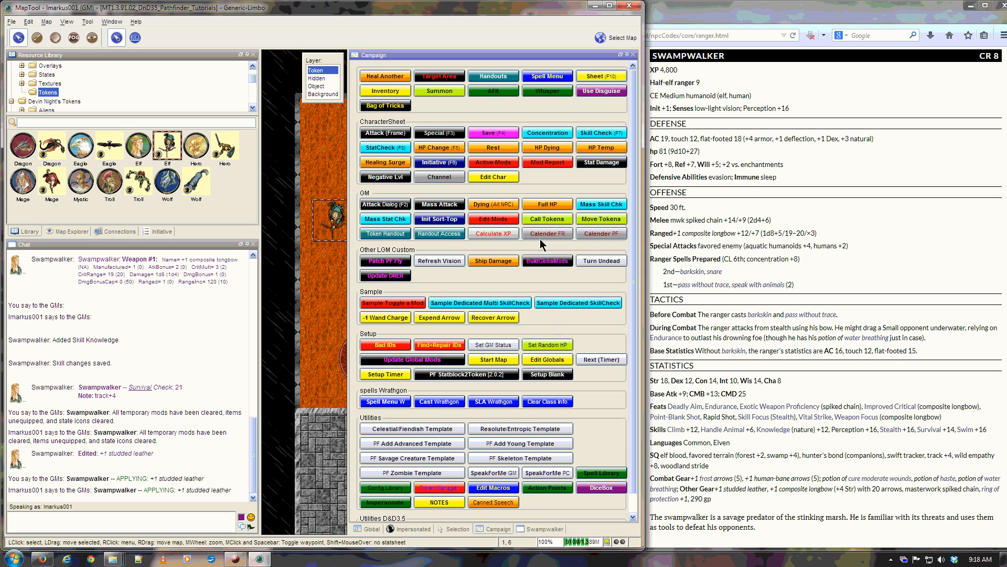
click(506, 180)
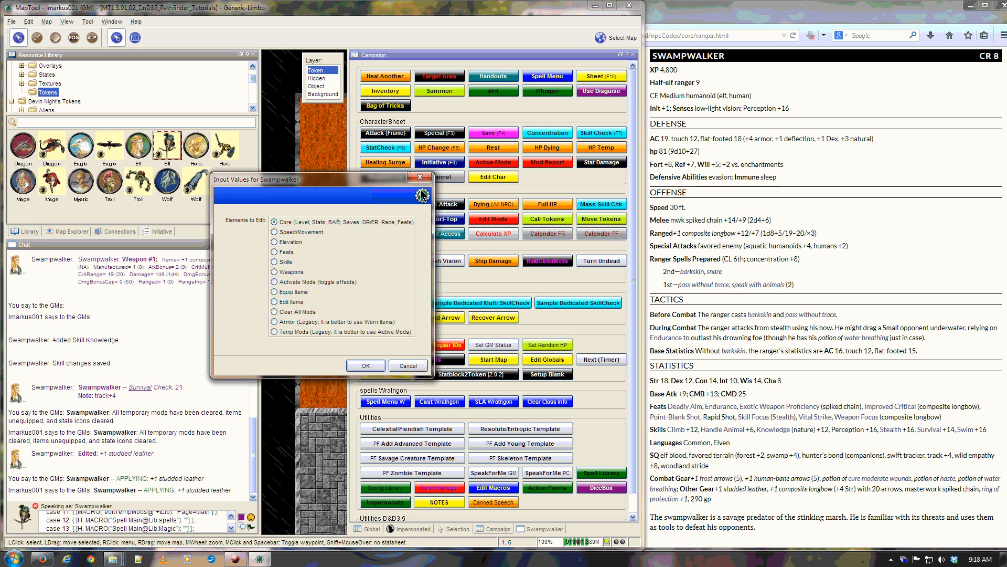
click(293, 302)
click(364, 366)
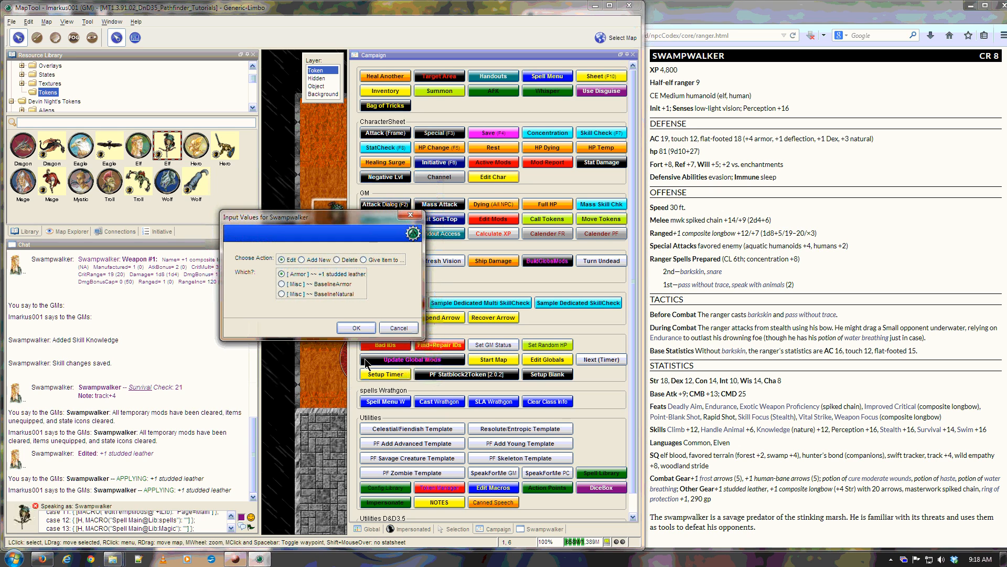
click(335, 295)
click(350, 328)
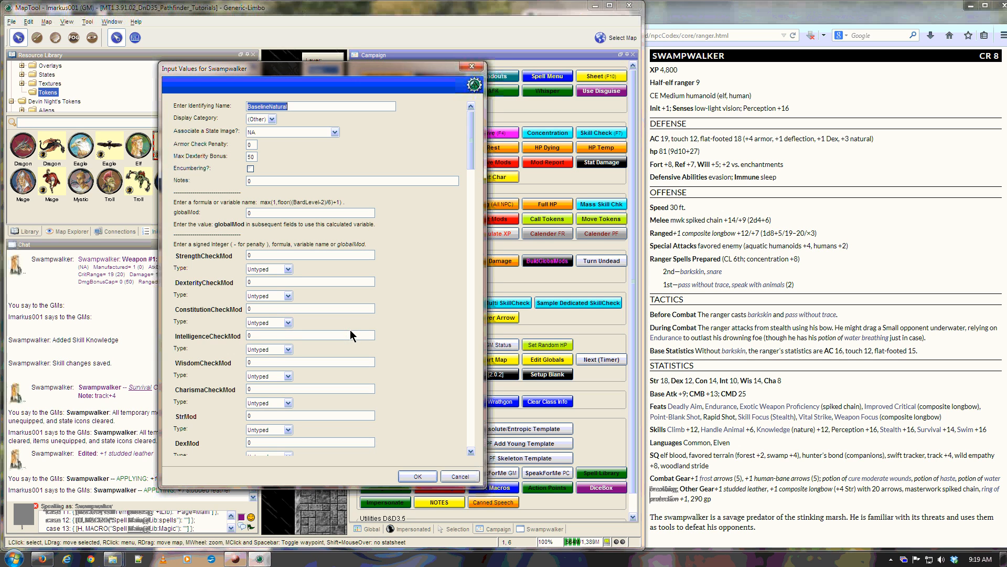
click(260, 119)
click(259, 139)
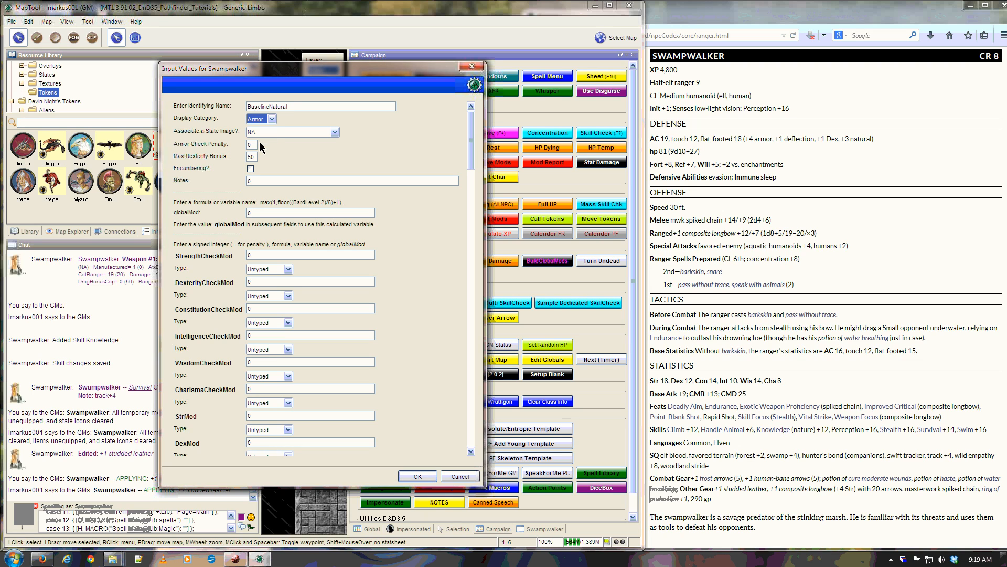
scroll(426, 311, down, 10)
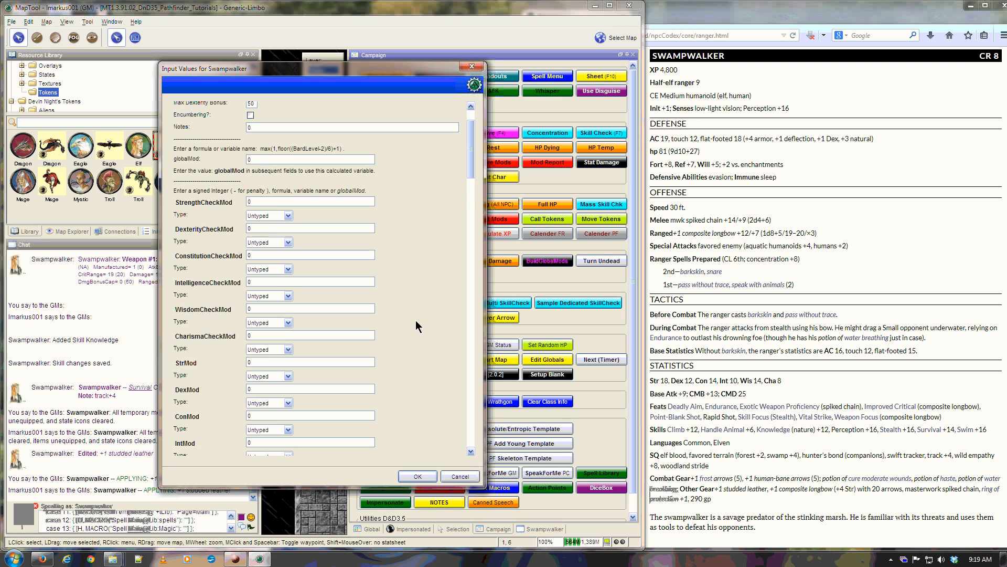
scroll(415, 331, down, 10)
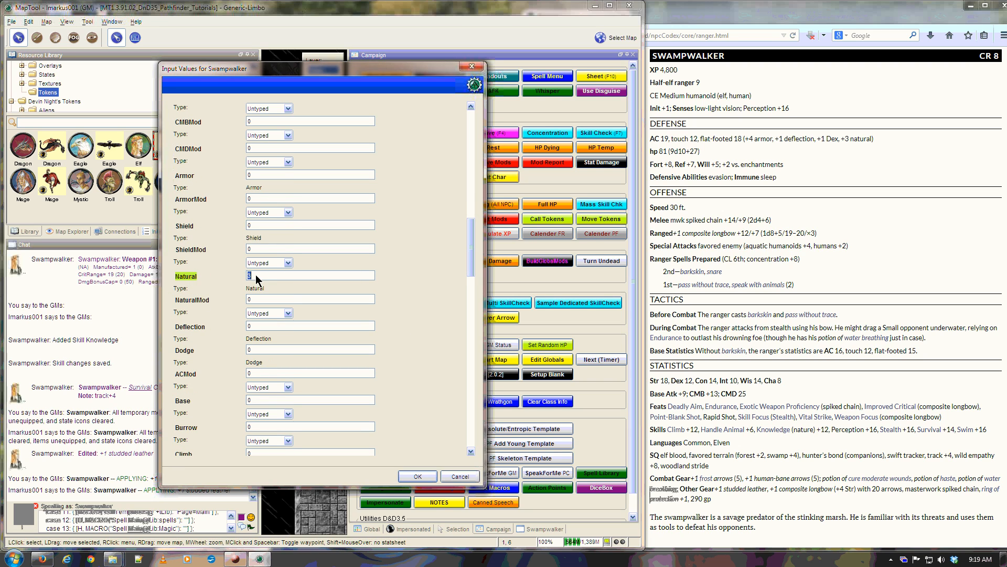
click(418, 476)
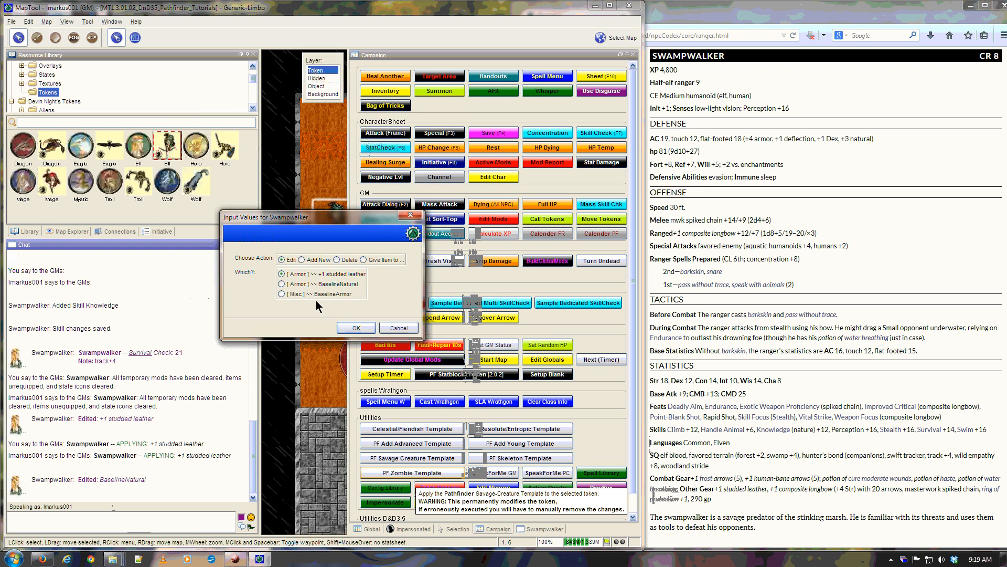
- Delete the BaselineArmor item from the Swampwalker's items
click(281, 294)
click(336, 260)
click(365, 332)
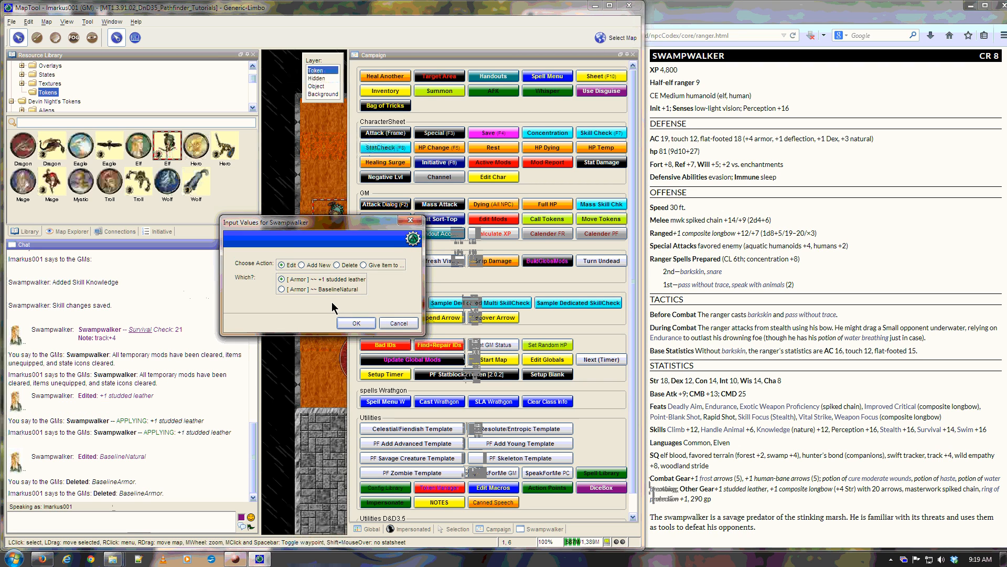
- Add a new item named Ring of Protection +1 and set its Deflection value to 1
click(309, 268)
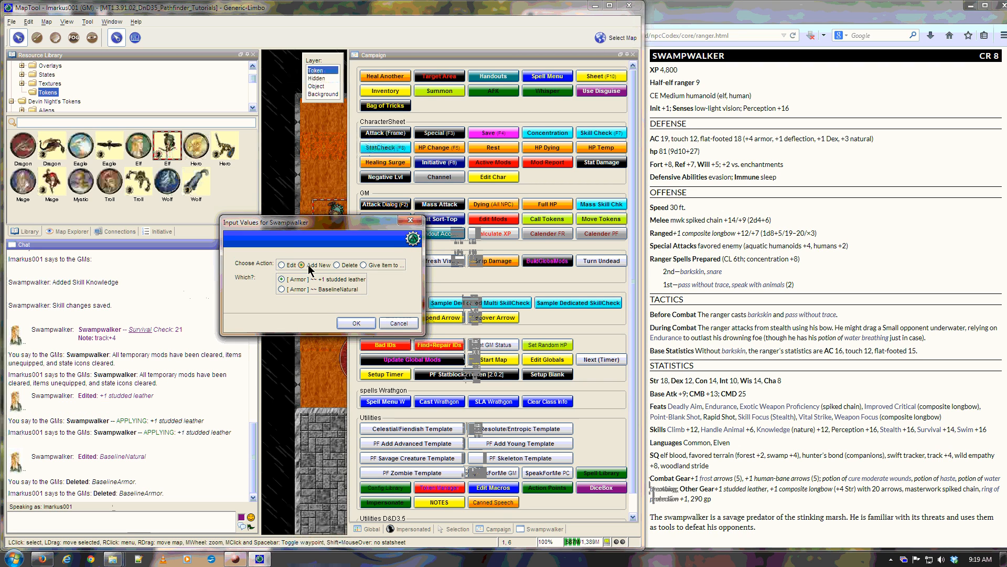
click(354, 324)
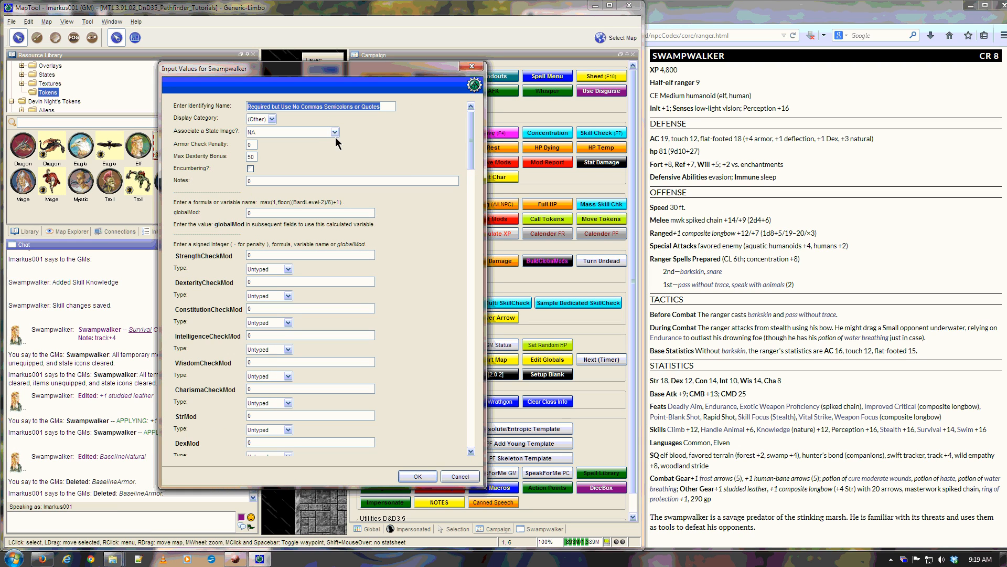
text(Rin)
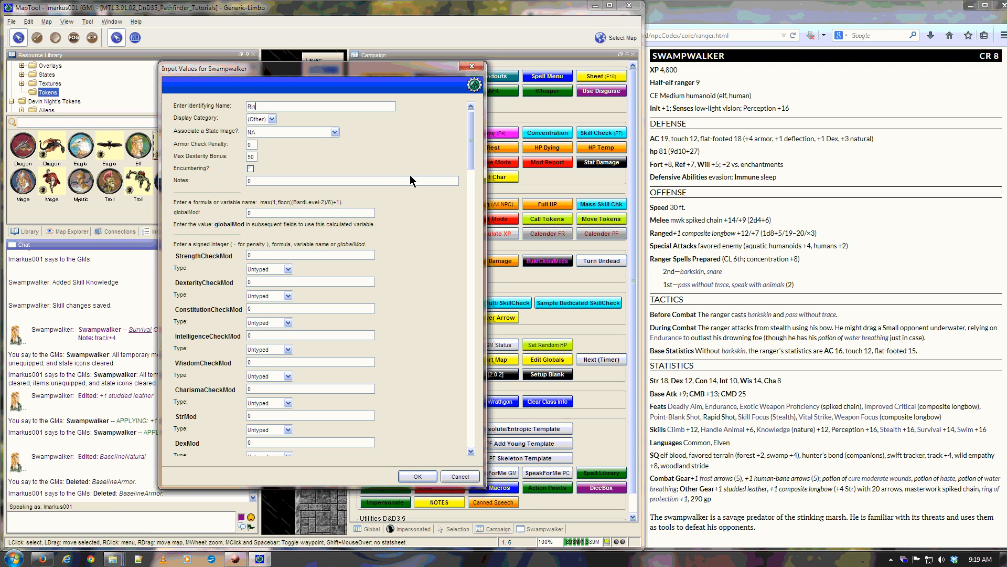
text(g of Protection +1)
scroll(407, 354, down, 3)
scroll(407, 358, down, 12)
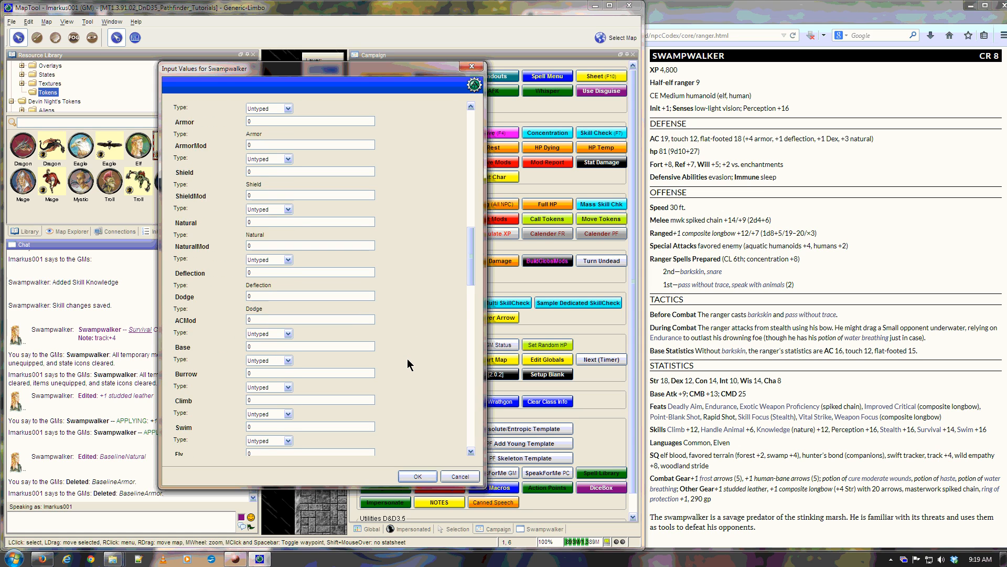
double_click(261, 273)
text(1)
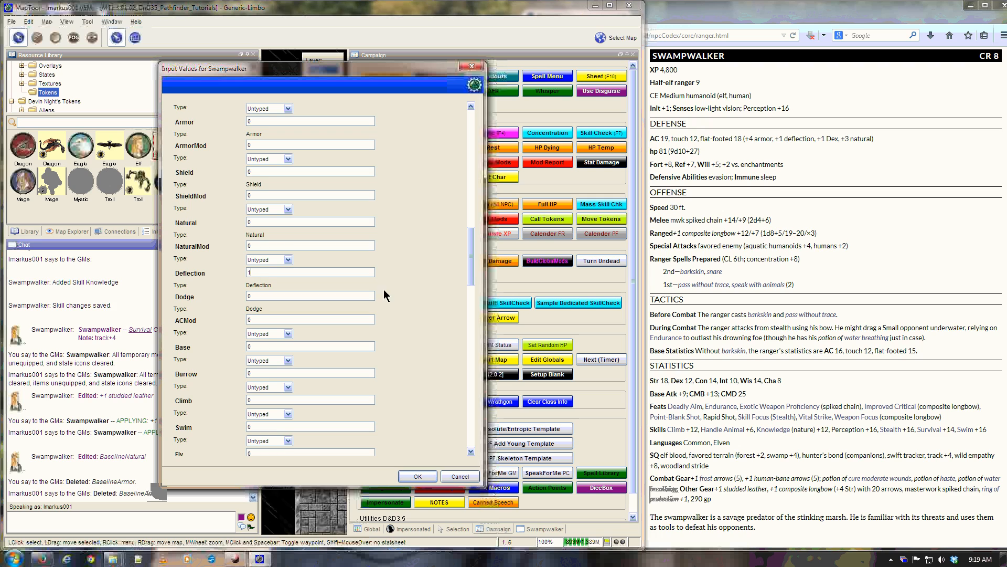
scroll(401, 328, up, 10)
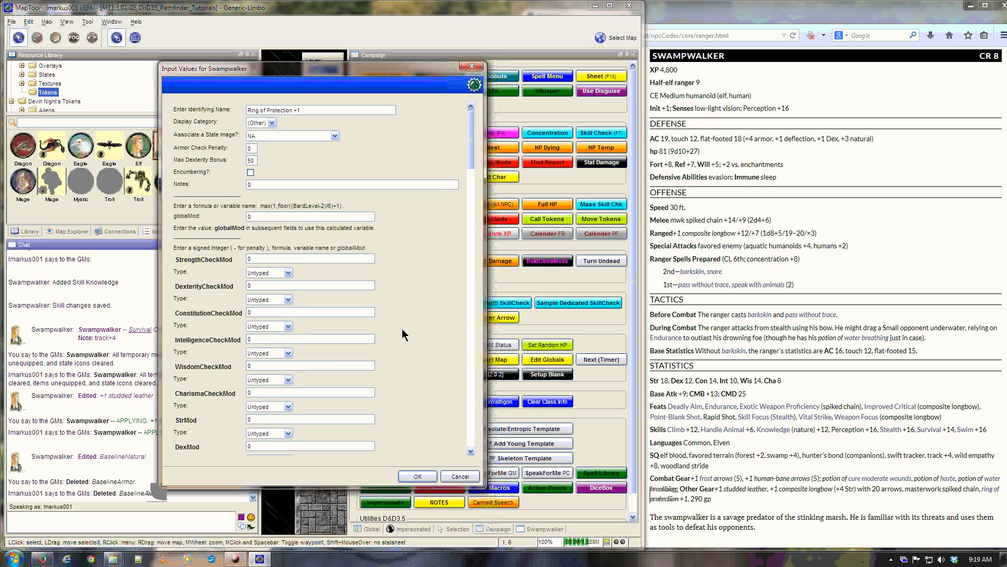
- Save the ring under a new display category named Rings and leave item editing
click(417, 475)
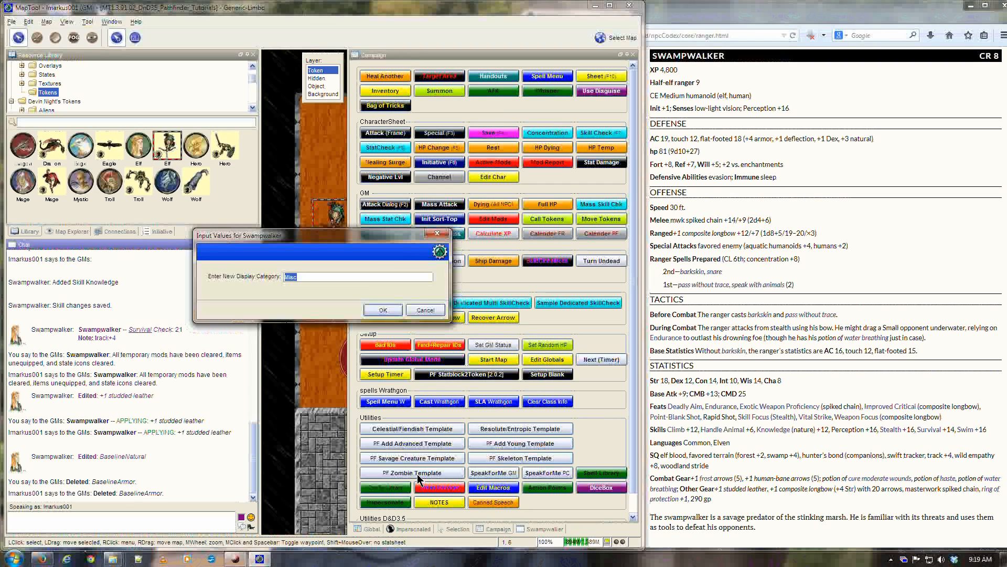
text(Rings)
click(382, 310)
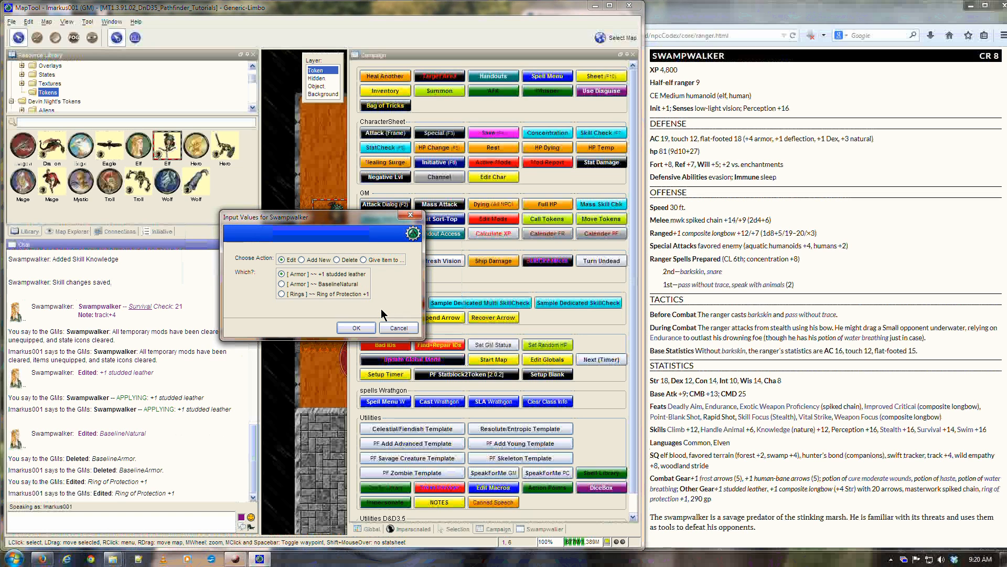
click(407, 328)
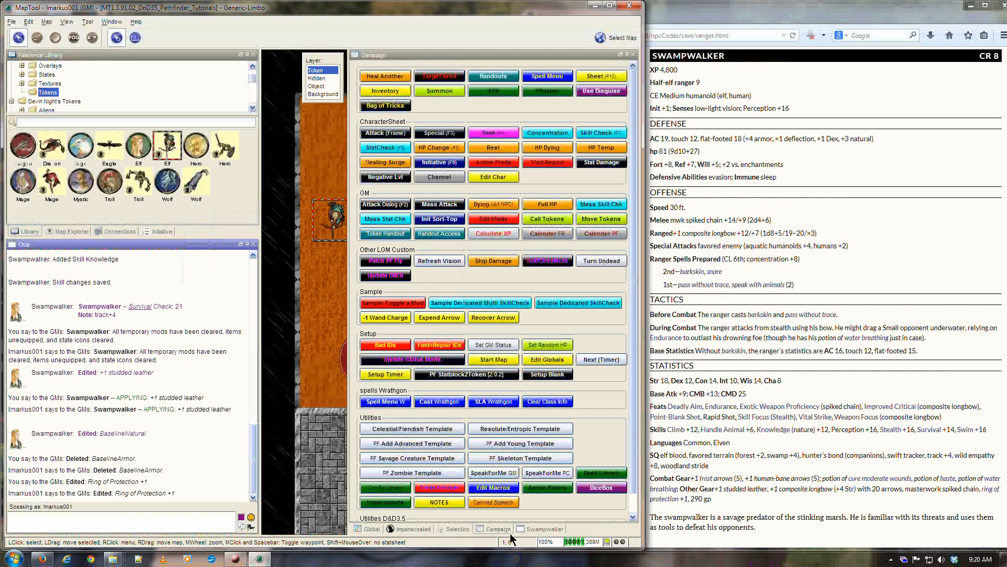
- Equip BaselineNatural and Ring of Protection +1 on the Swampwalker's character sheet alongside the studded leather
click(537, 530)
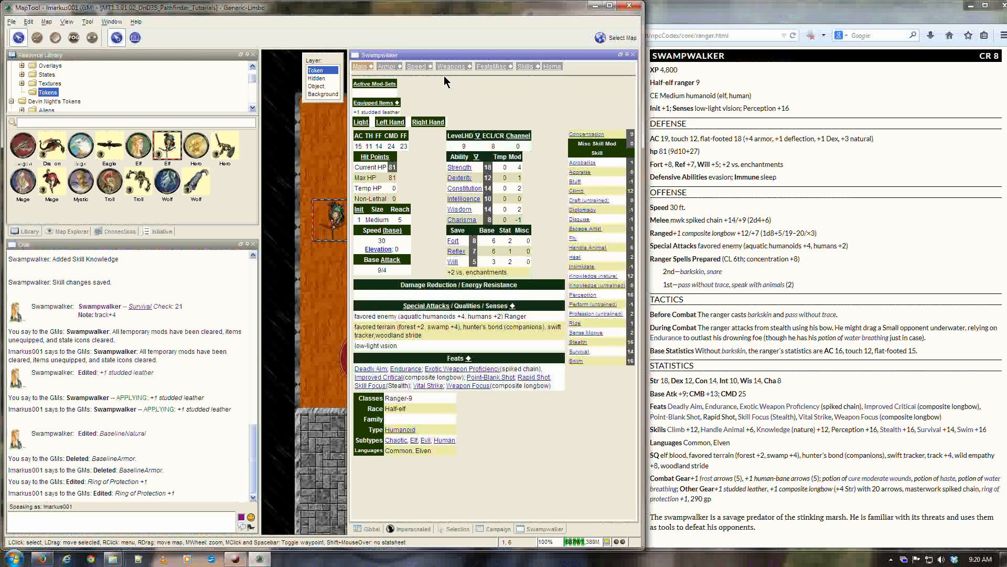
click(399, 68)
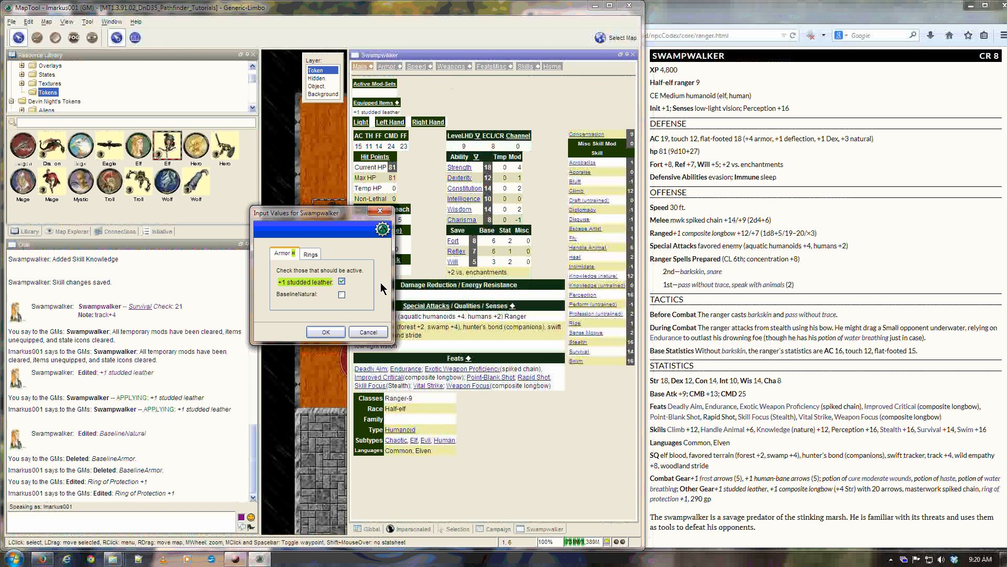
click(342, 295)
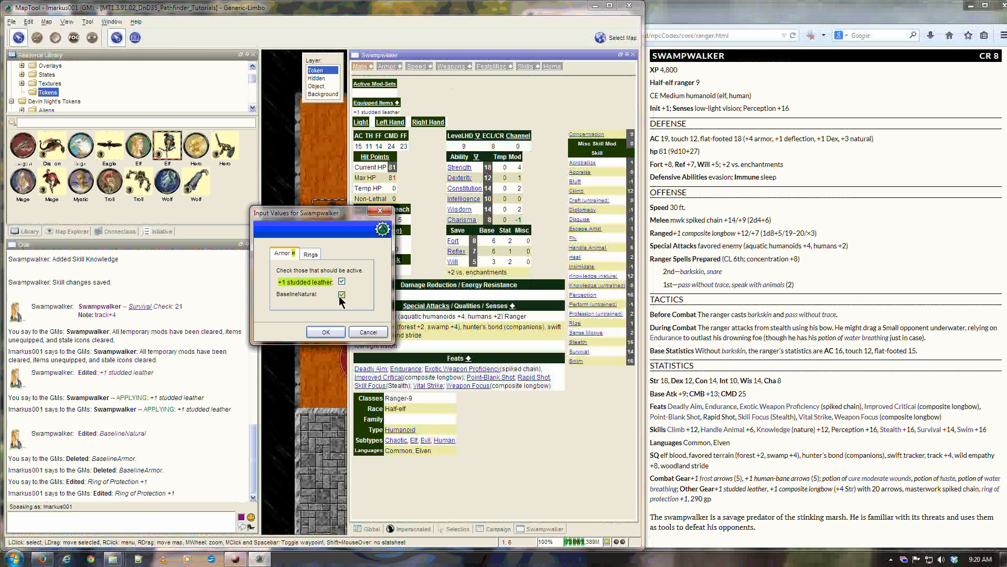
click(312, 254)
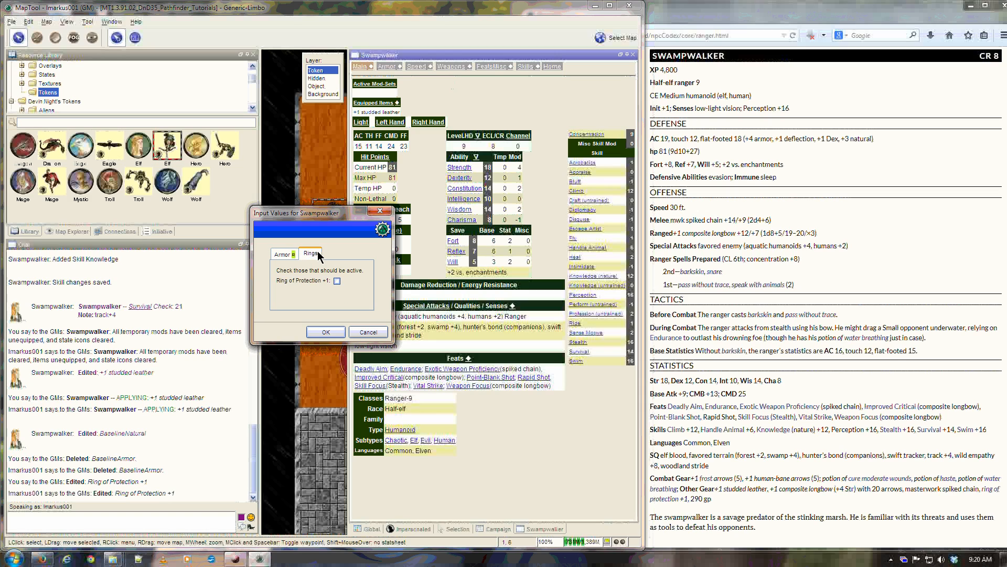
click(338, 281)
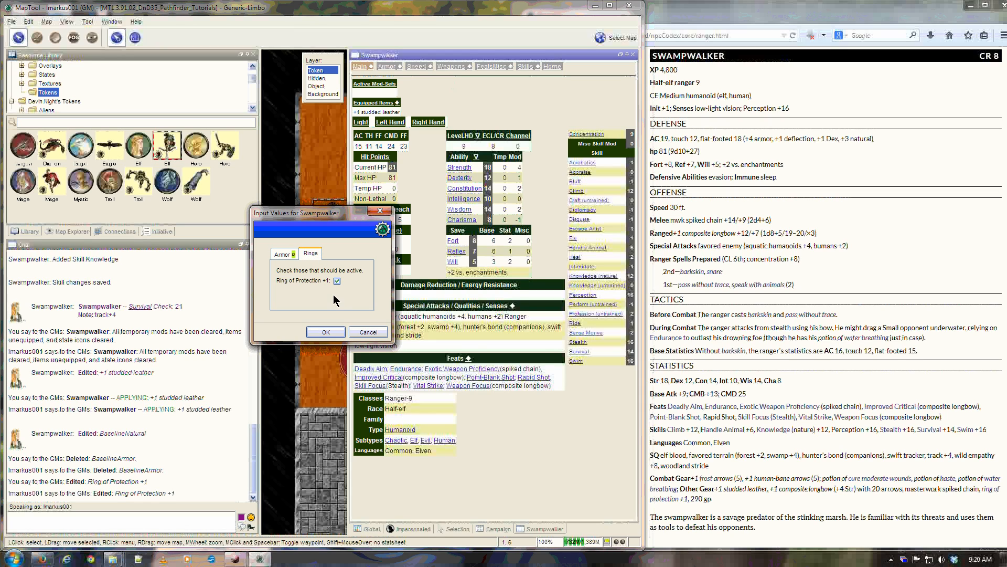
click(284, 255)
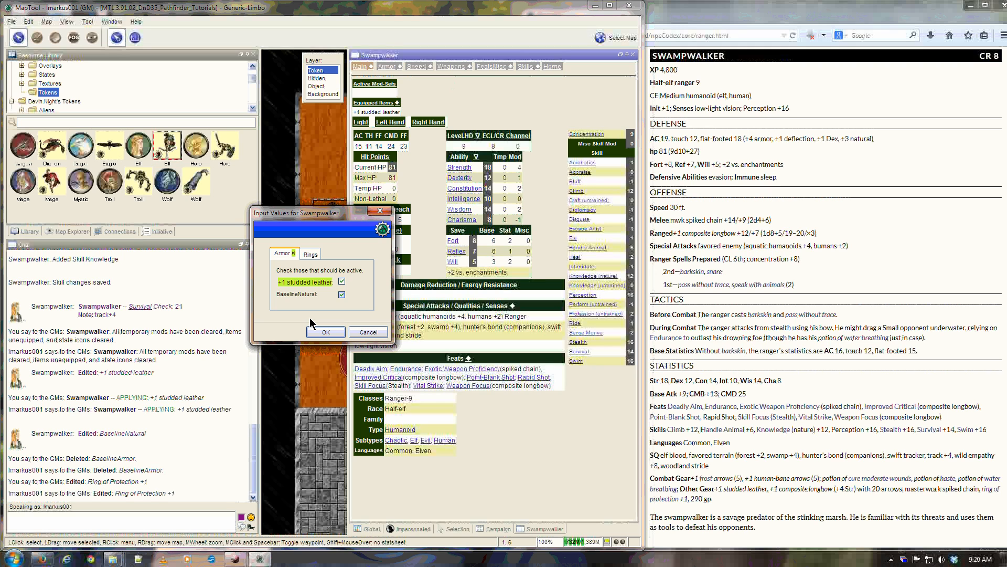
click(324, 332)
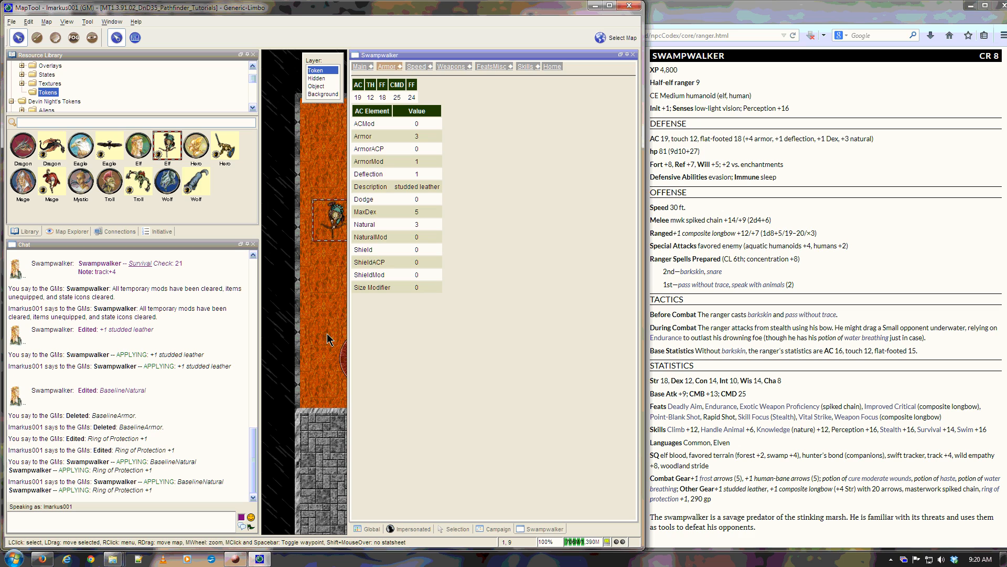
- Check the equipped items' bonuses on the Swampwalker's main sheet and look over the feat checkboxes on the FeatsMisc page
click(360, 66)
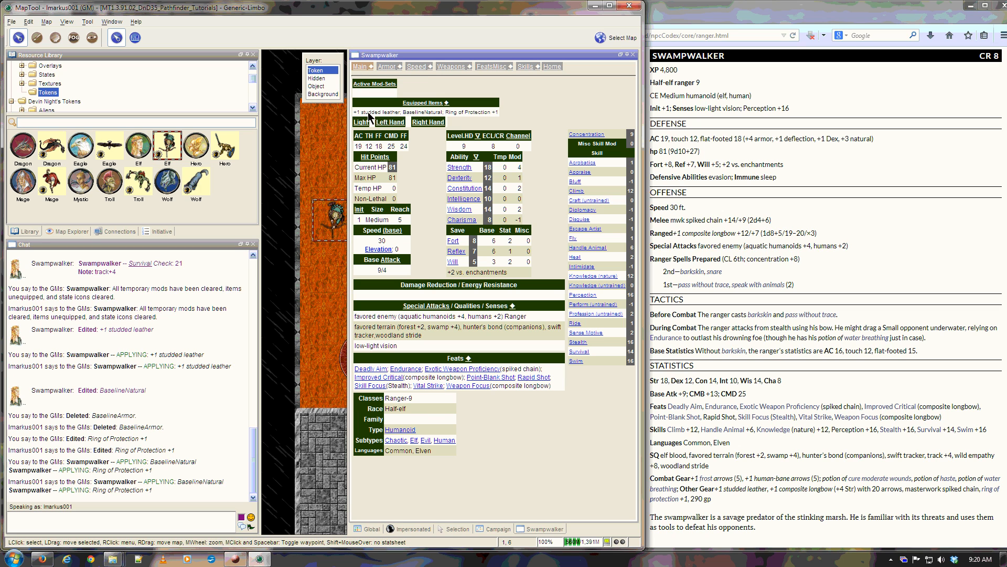
mouse_move(370, 116)
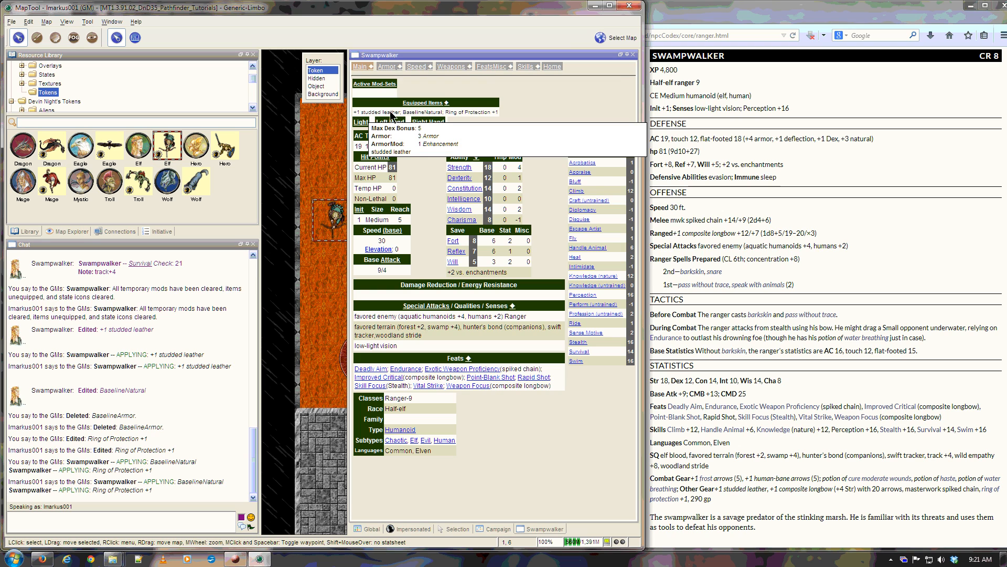
mouse_move(429, 115)
mouse_move(459, 115)
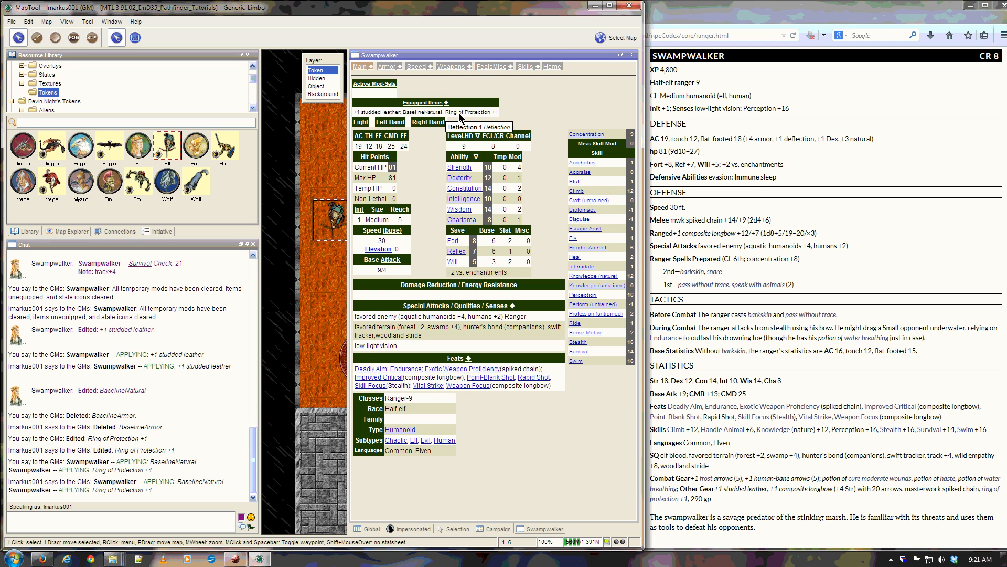
mouse_move(361, 149)
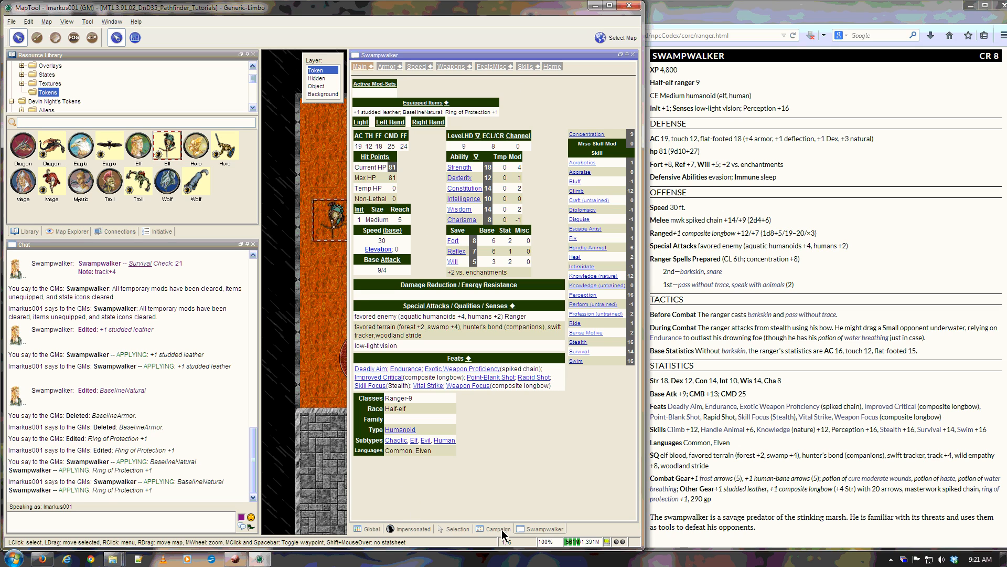
click(490, 66)
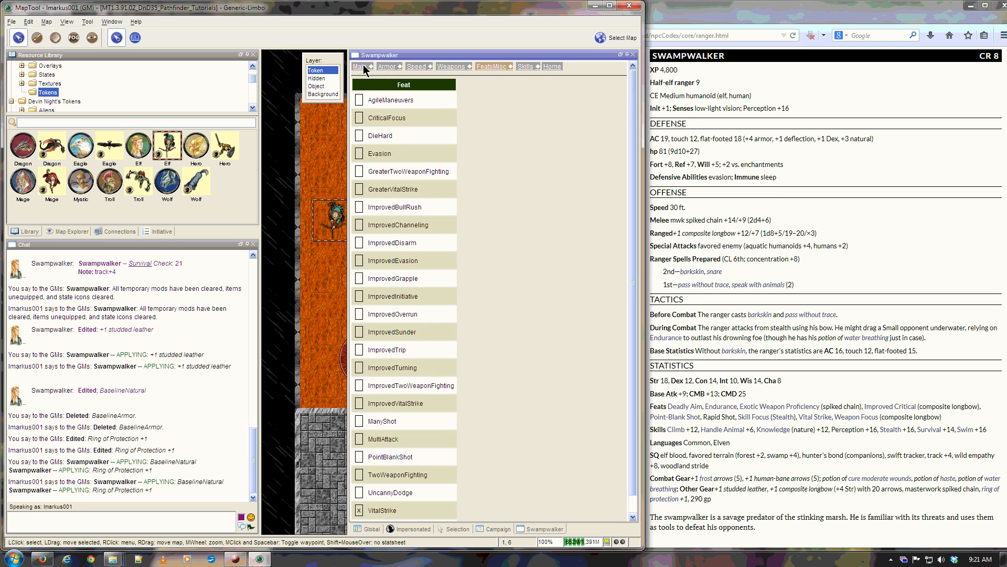
click(360, 66)
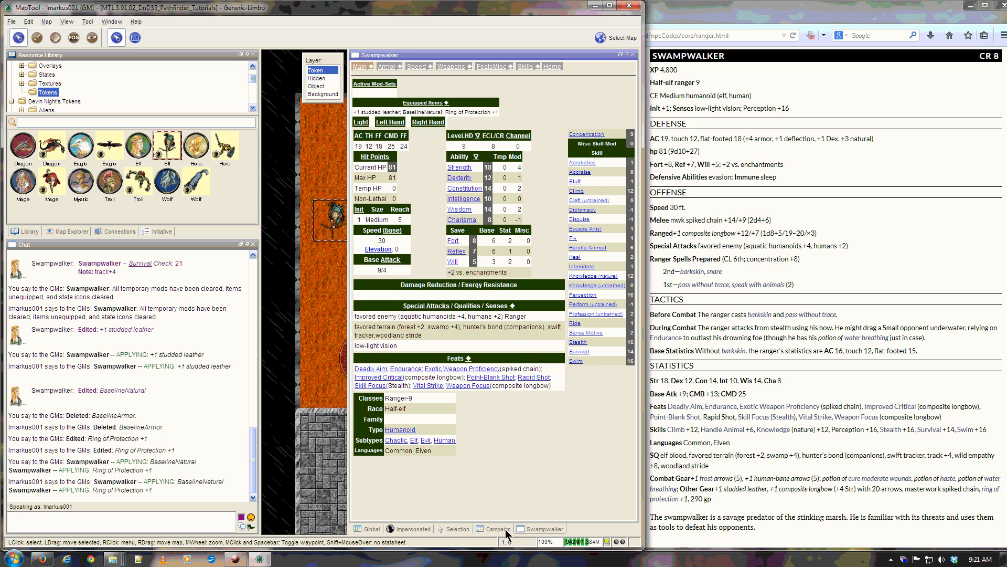
- Review the checked feats in the Swampwalker's feat editor, and save the feat list and the feat parameters
click(504, 530)
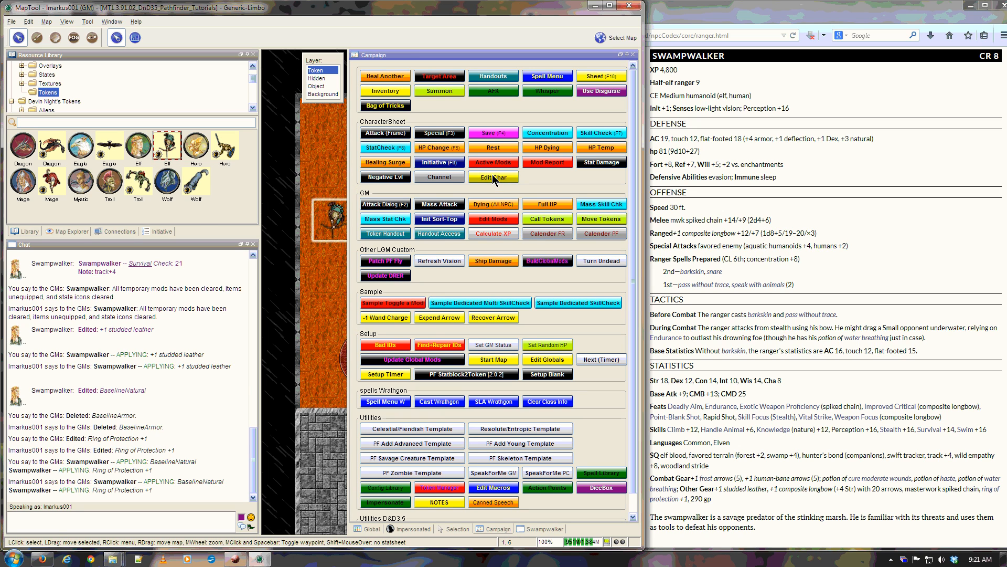
click(493, 177)
click(284, 254)
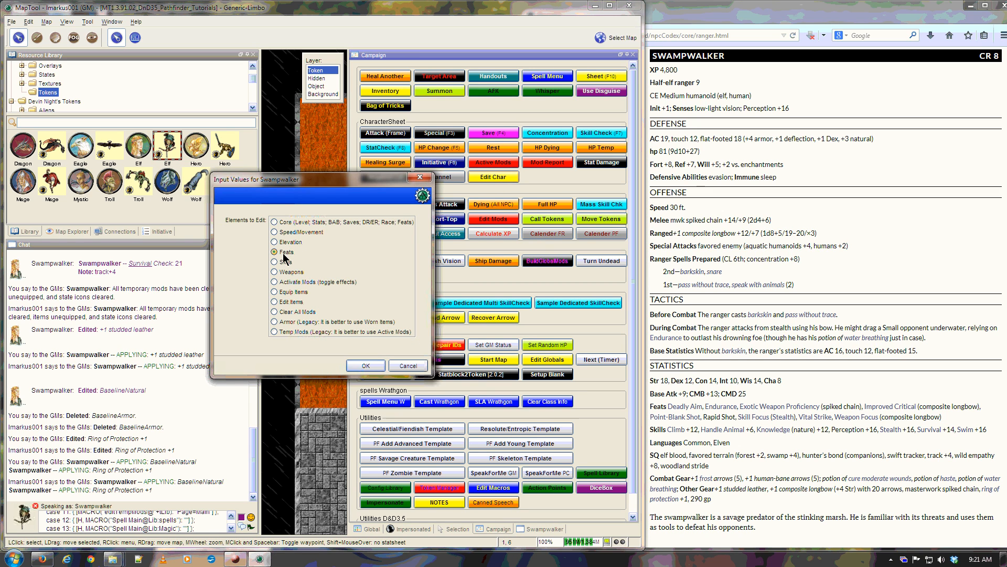
click(365, 365)
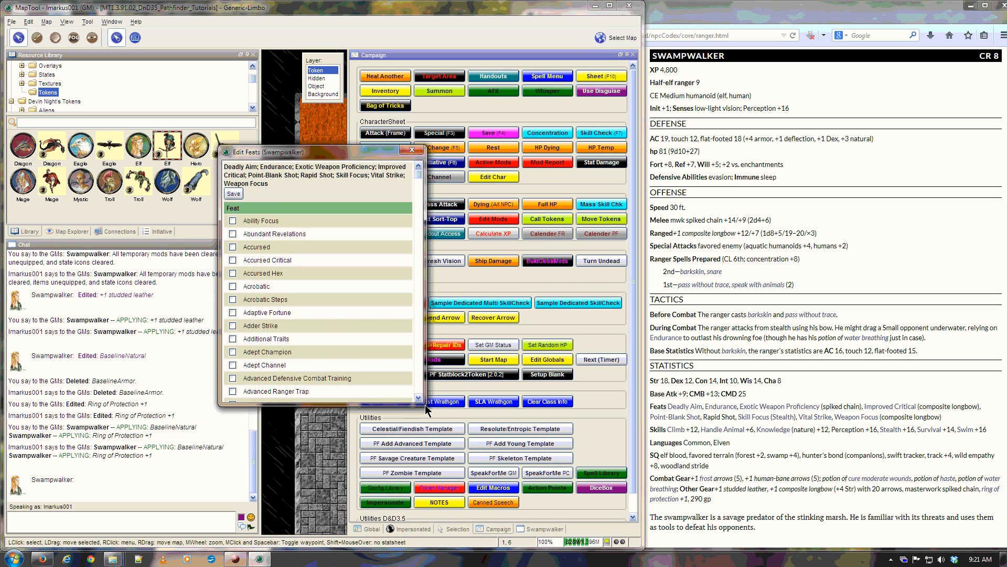
drag(426, 405, 521, 454)
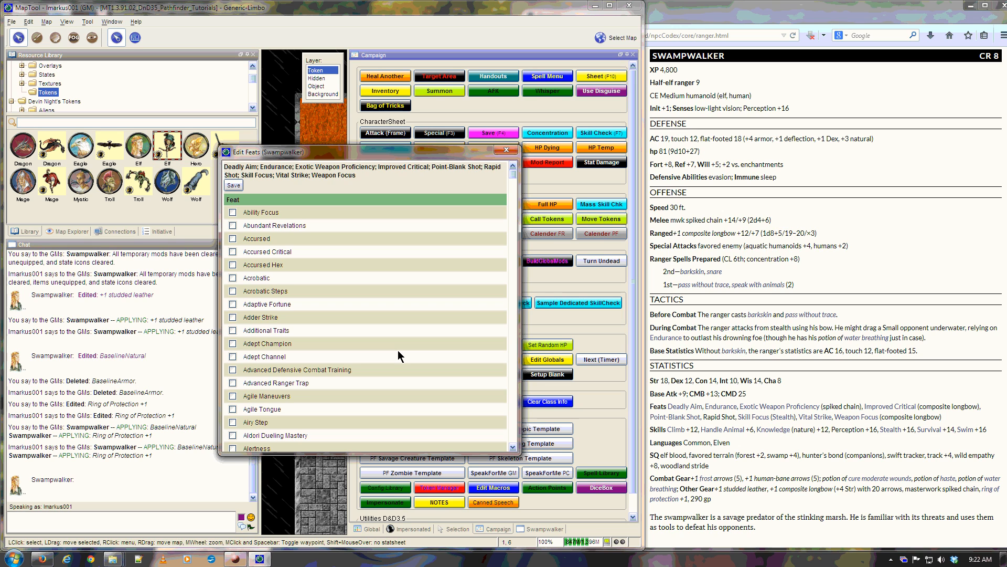
scroll(302, 351, down, 20)
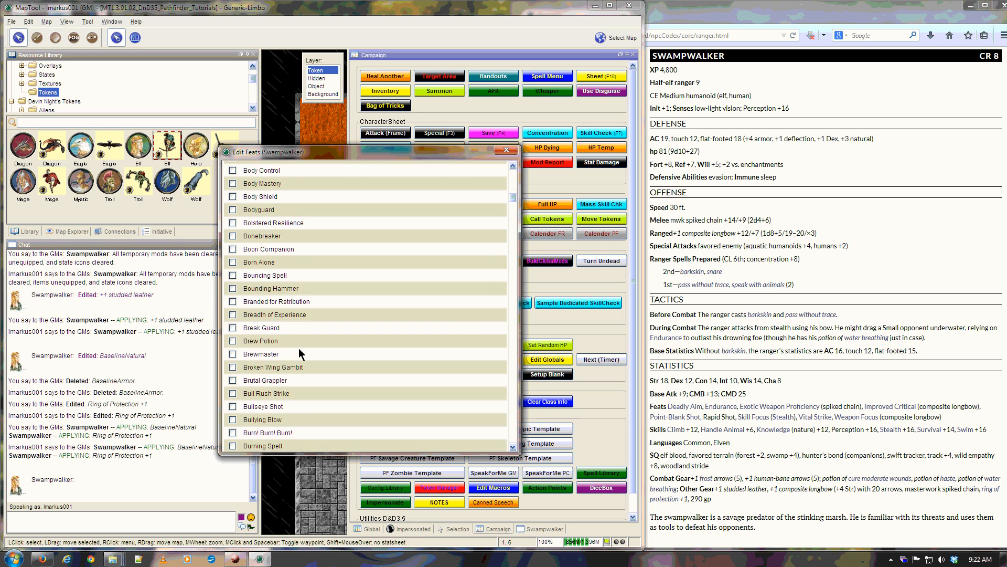
scroll(298, 350, down, 20)
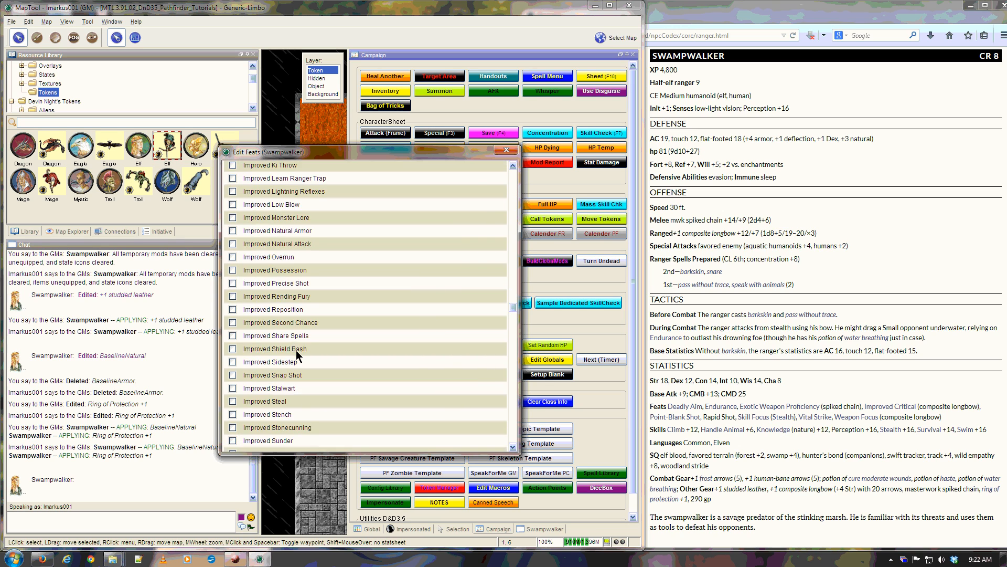
scroll(296, 348, down, 20)
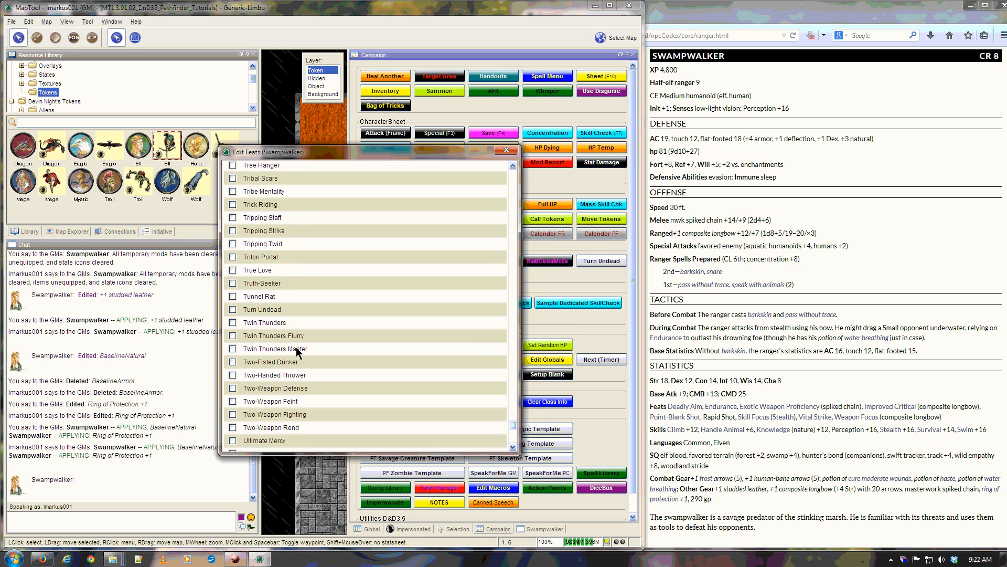
scroll(296, 351, down, 3)
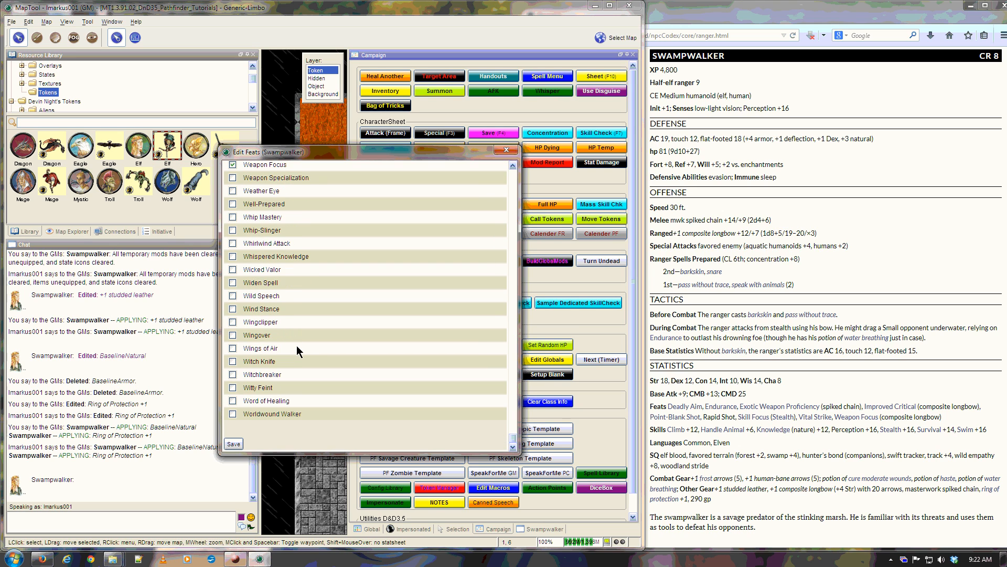
scroll(301, 341, up, 2)
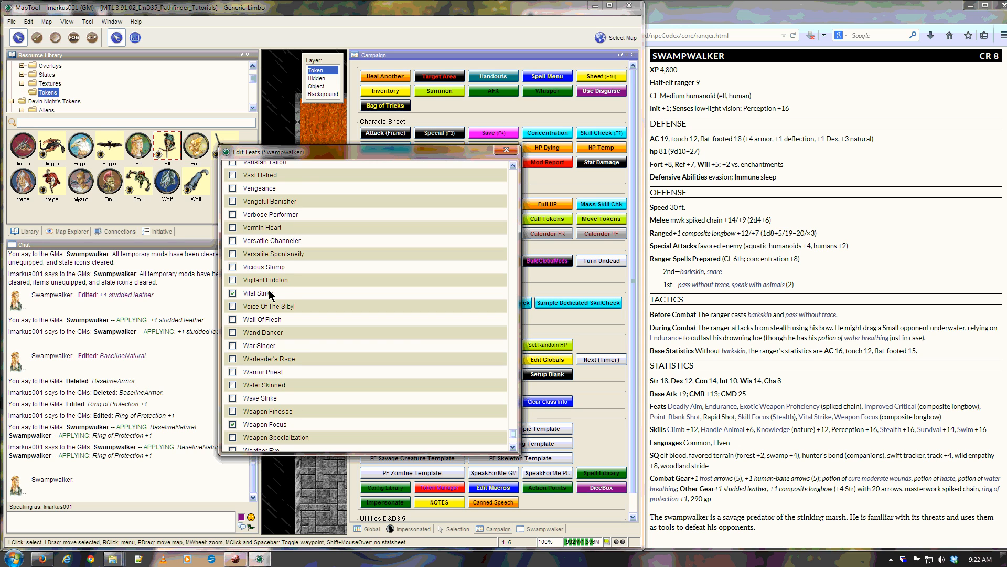
scroll(257, 367, down, 7)
click(233, 444)
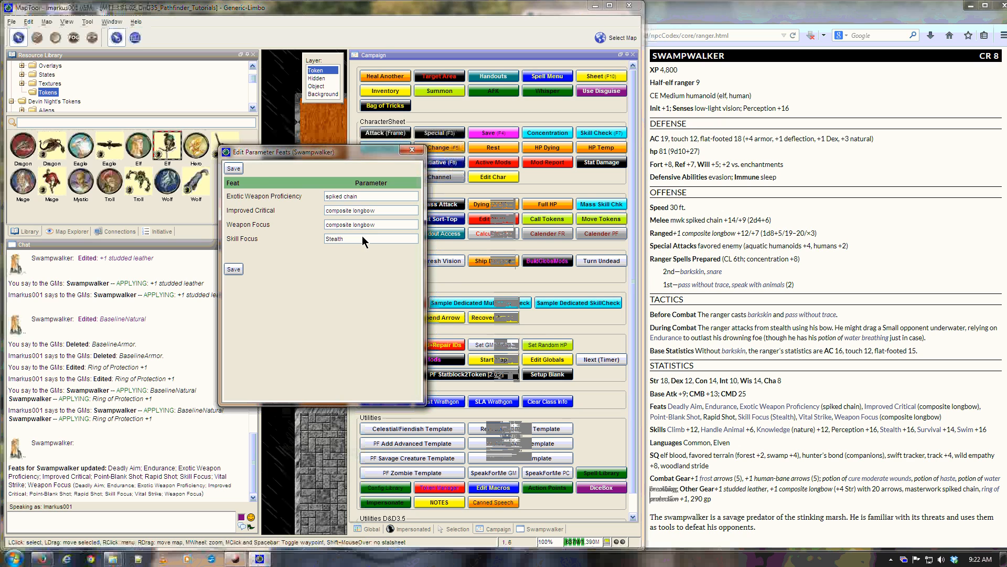
click(232, 266)
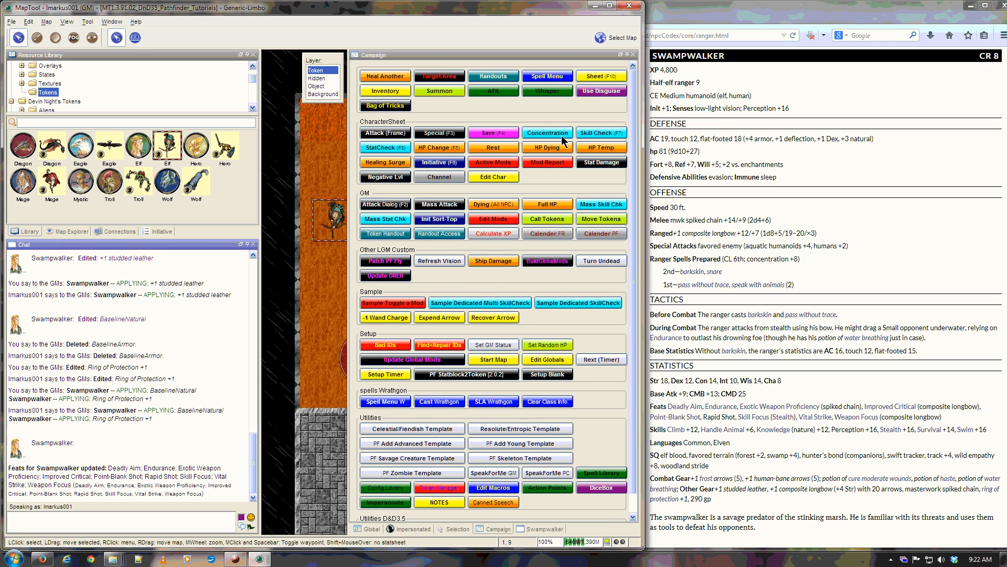
- In the Swampwalker's skill settings, make Stealth a Class skill with Feat 3 and Rank 9, save, and close the settings
click(535, 530)
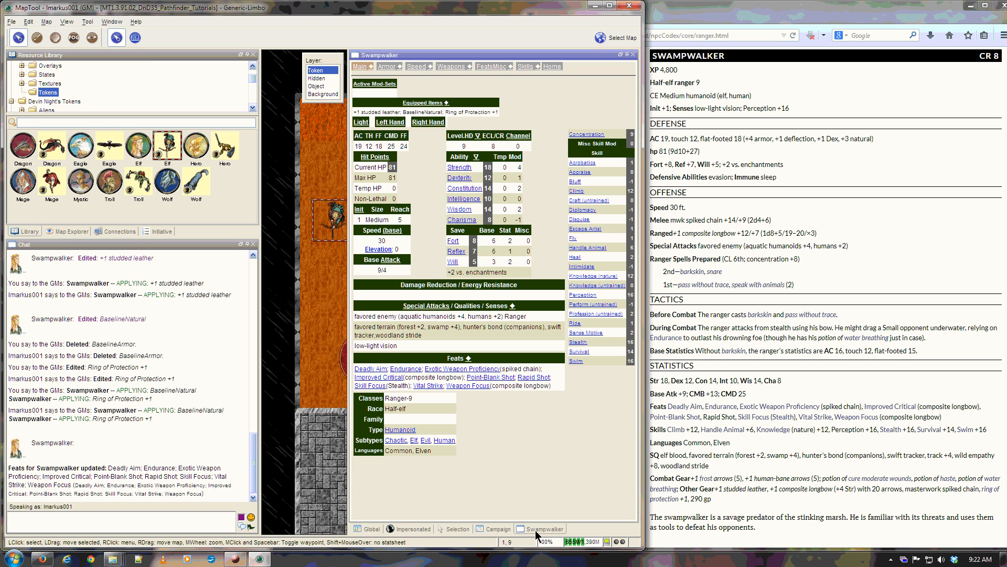
click(537, 67)
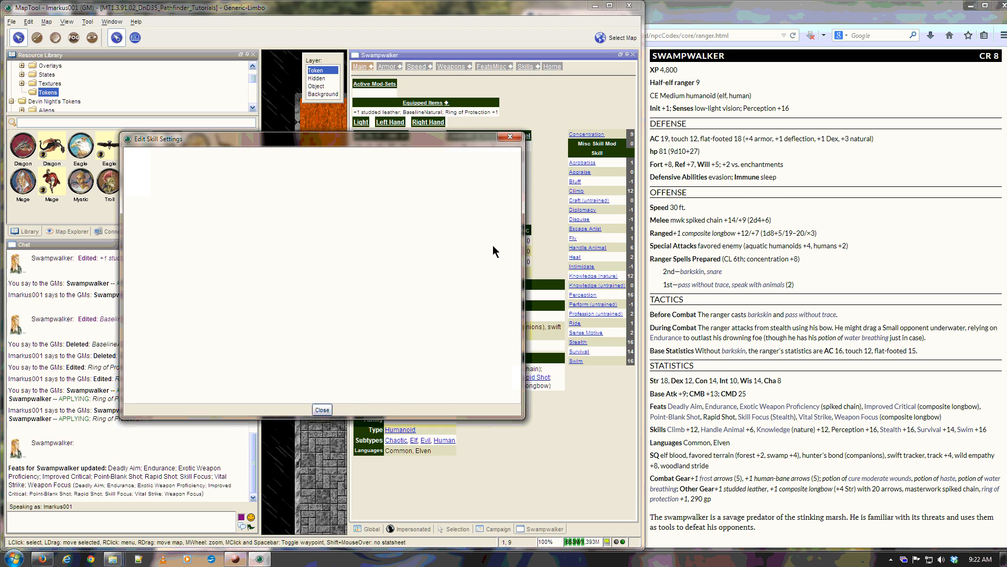
scroll(364, 292, down, 5)
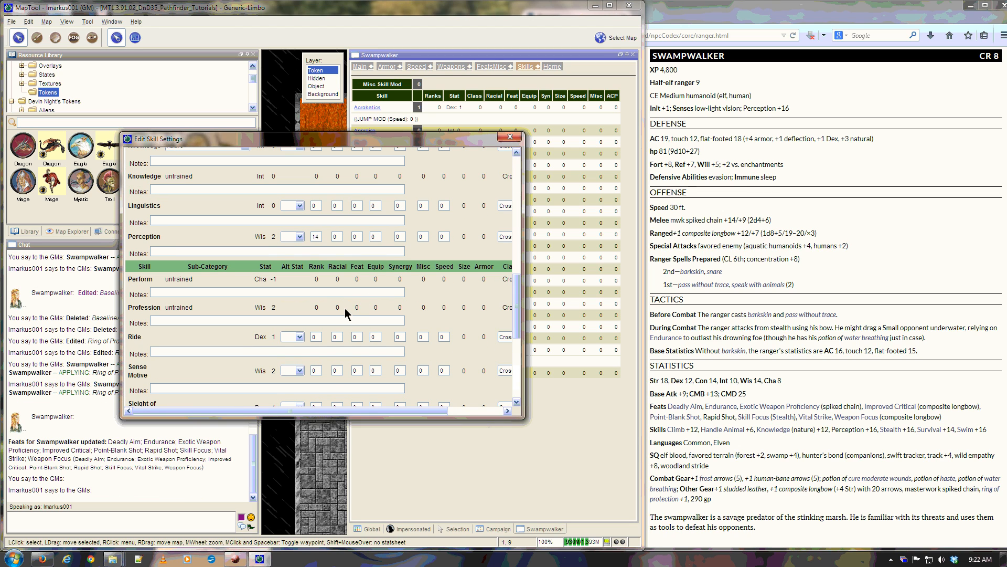
scroll(345, 310, down, 5)
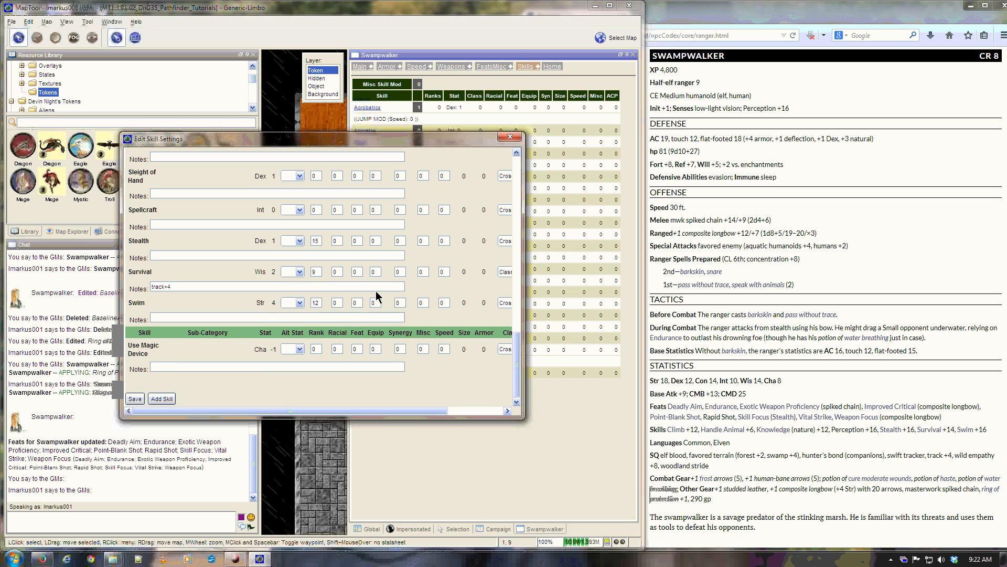
drag(523, 250, 610, 245)
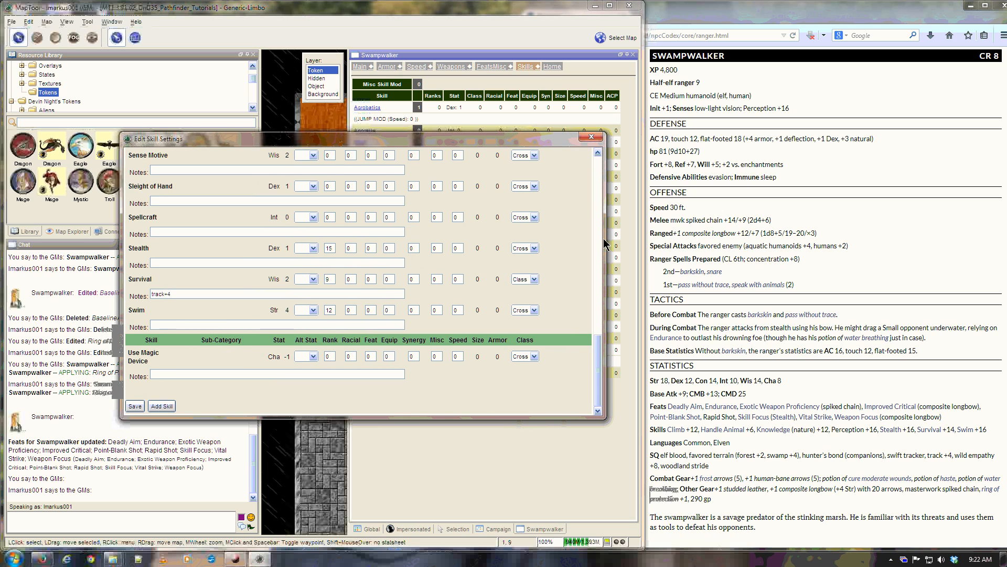
double_click(367, 247)
text(3)
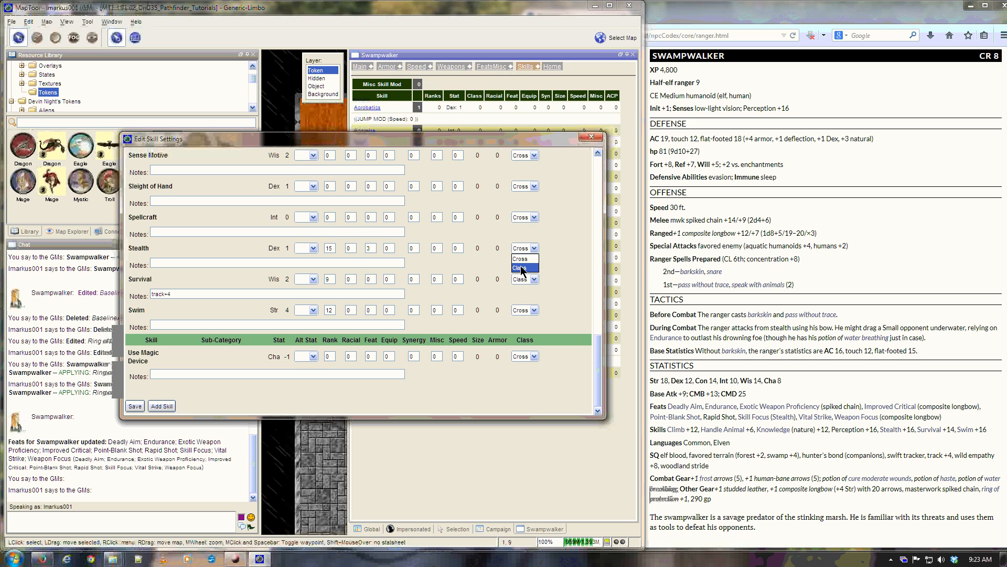
click(520, 267)
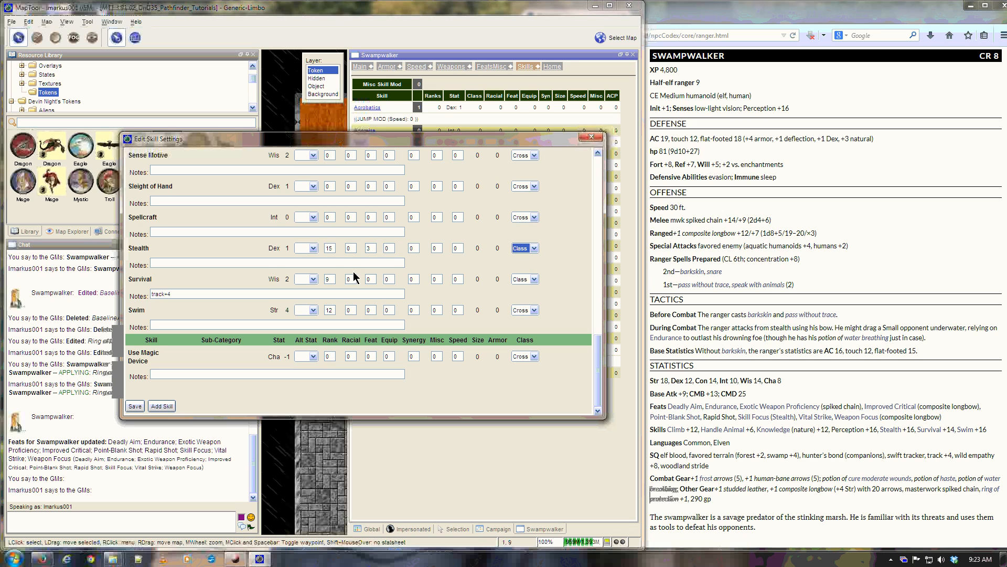
double_click(331, 247)
text(9)
click(134, 406)
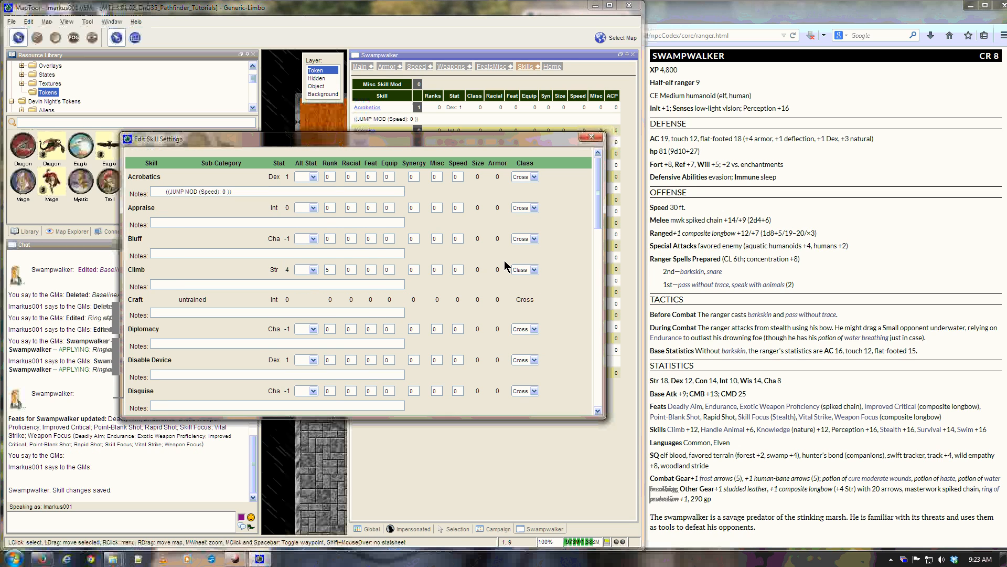
click(591, 139)
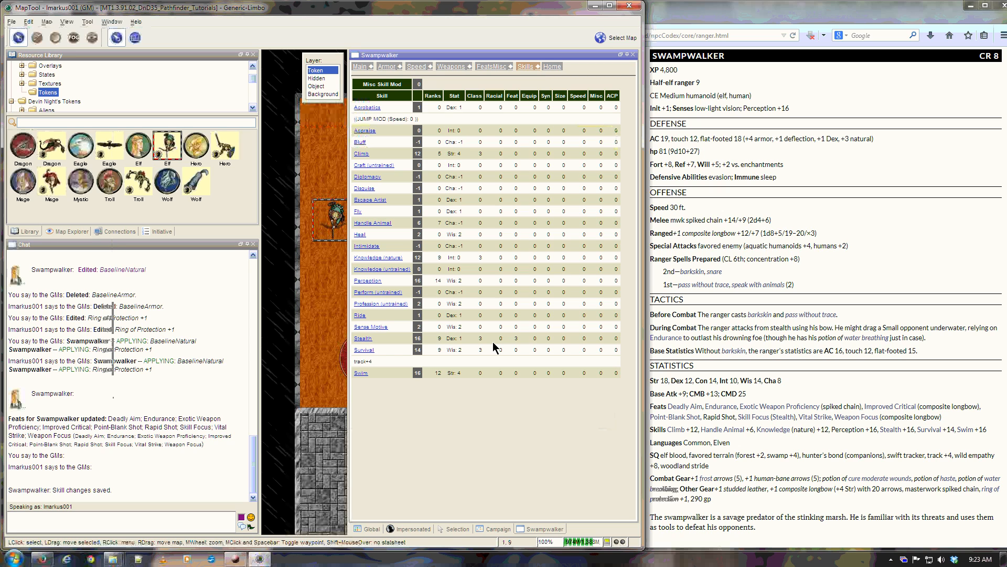
click(65, 90)
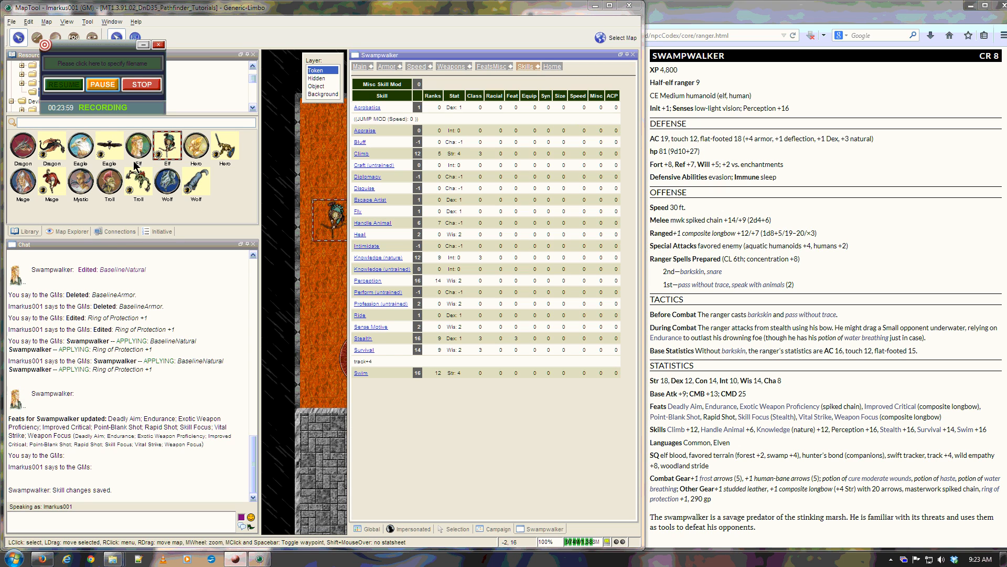
mouse_move(331, 223)
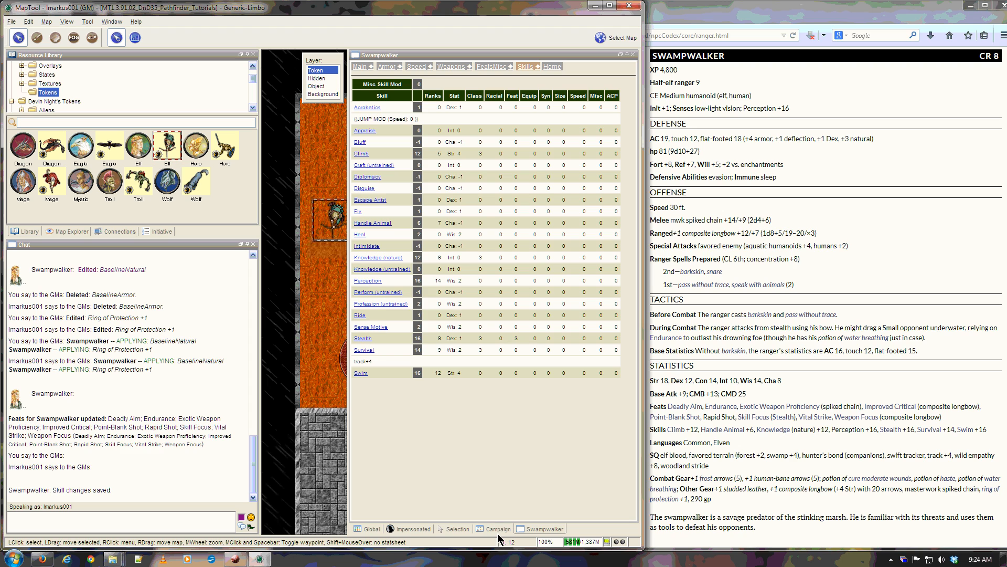
- Open the Swampwalker's spell menu with Plothos 3.0 as the spell manager and enlarge the window to show all options
click(505, 530)
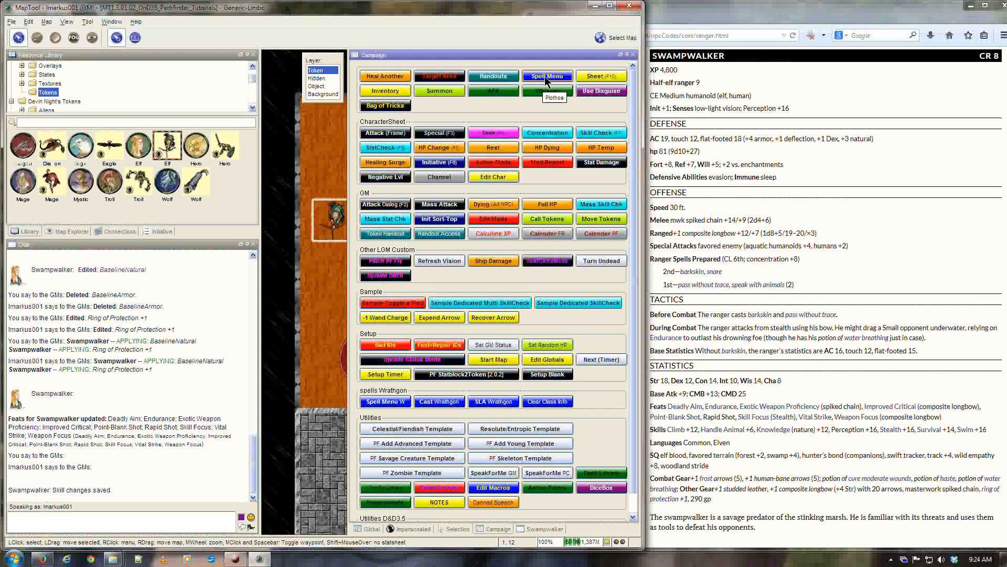
click(546, 78)
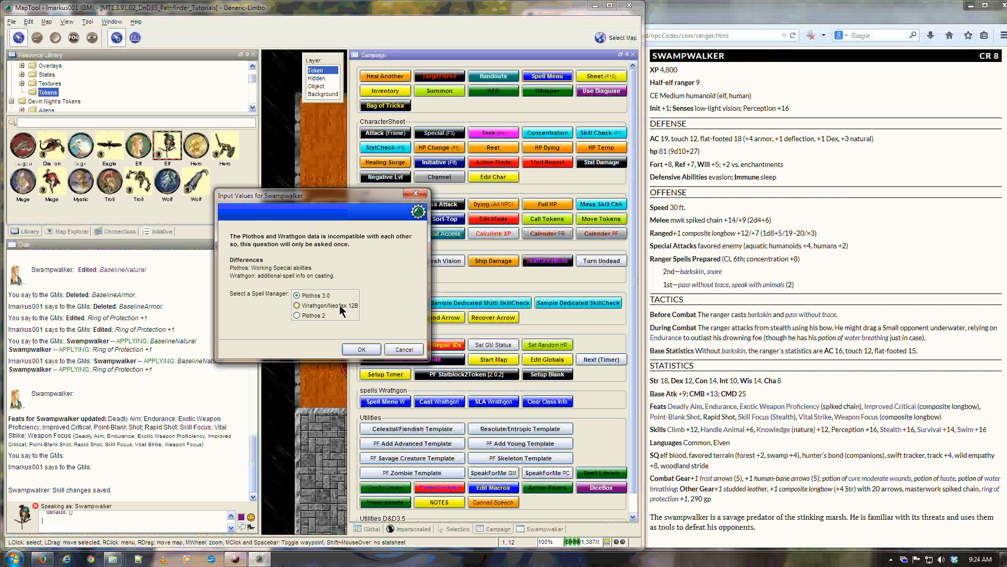
click(361, 349)
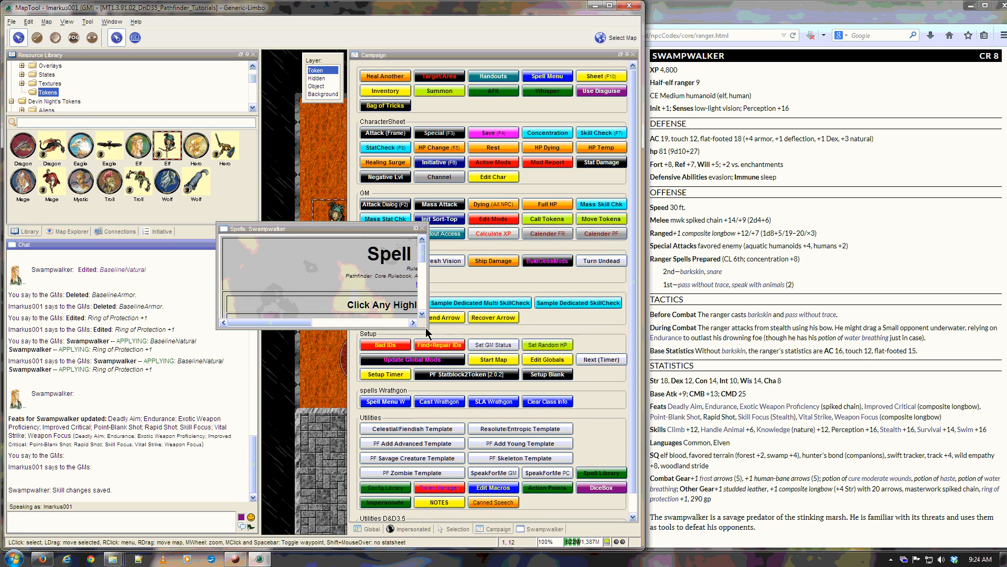
drag(428, 327, 559, 438)
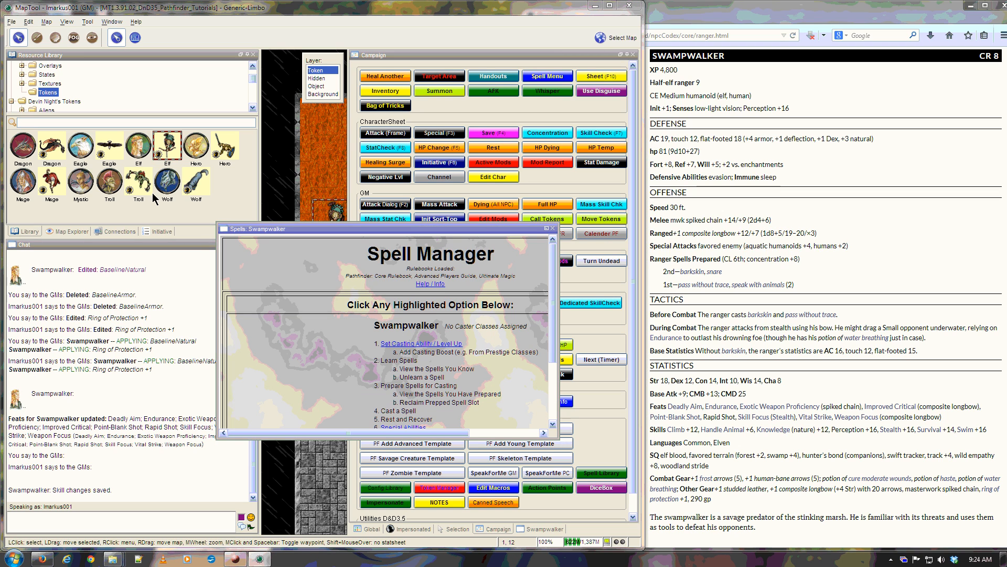
drag(218, 225, 118, 128)
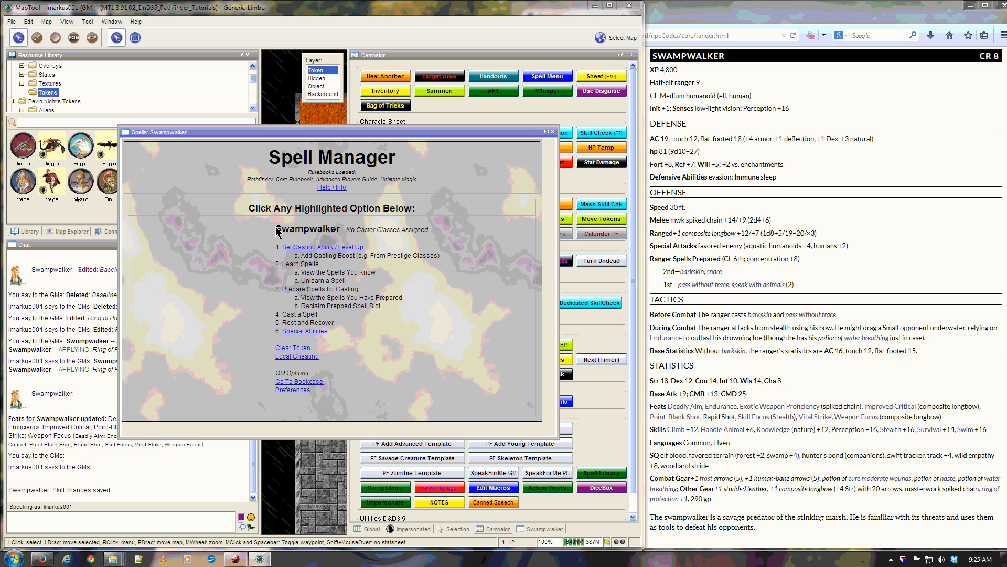
- Initialize the Pathfinder Core Rulebook Ranger as the Swampwalker's casting class and level it up to 9
click(319, 247)
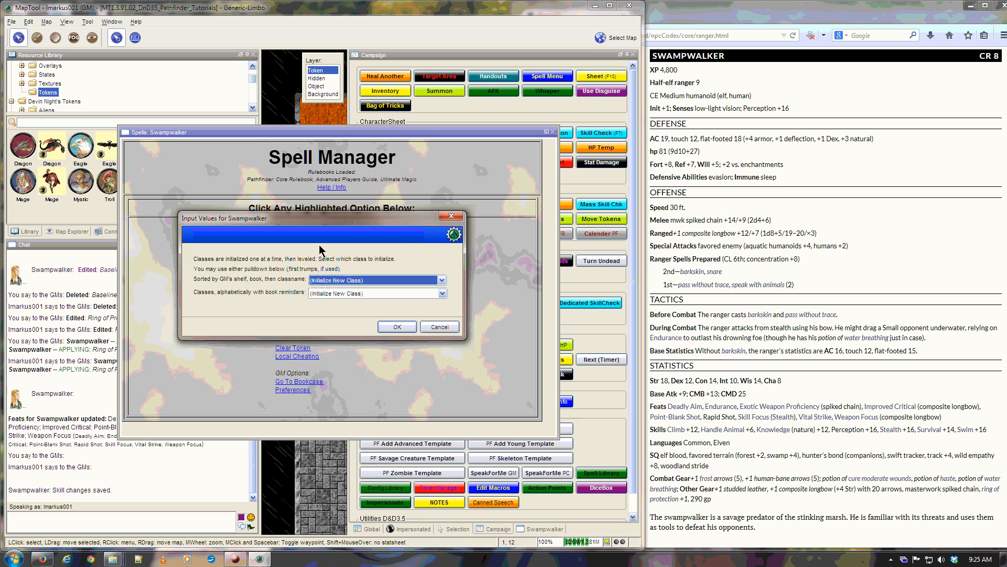
click(363, 282)
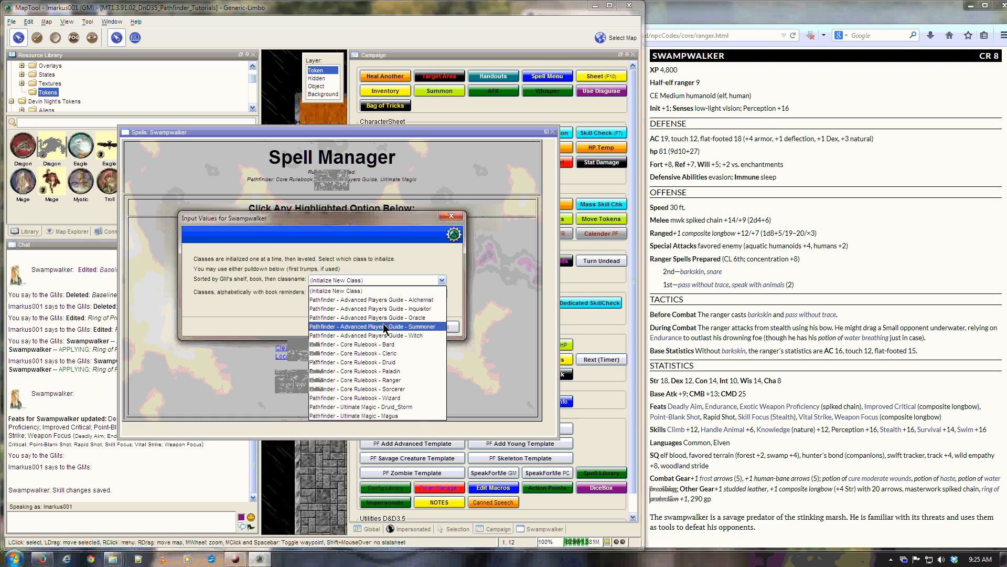
click(399, 383)
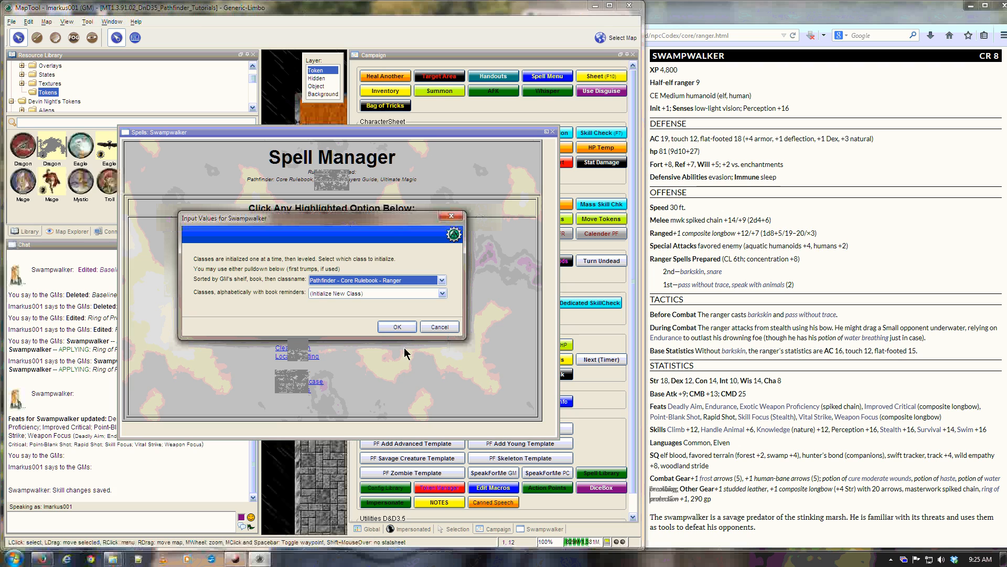
click(404, 326)
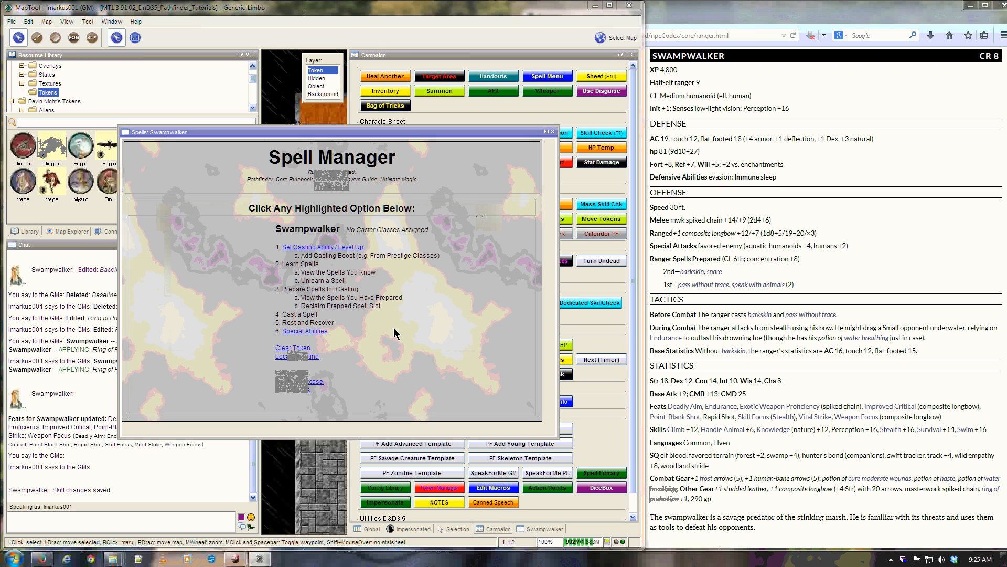
click(323, 300)
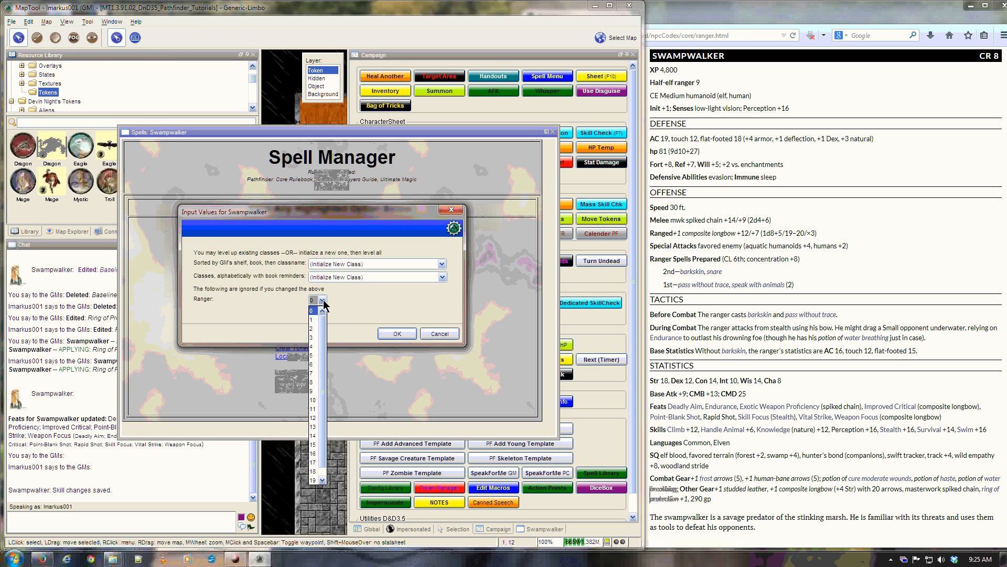
click(317, 392)
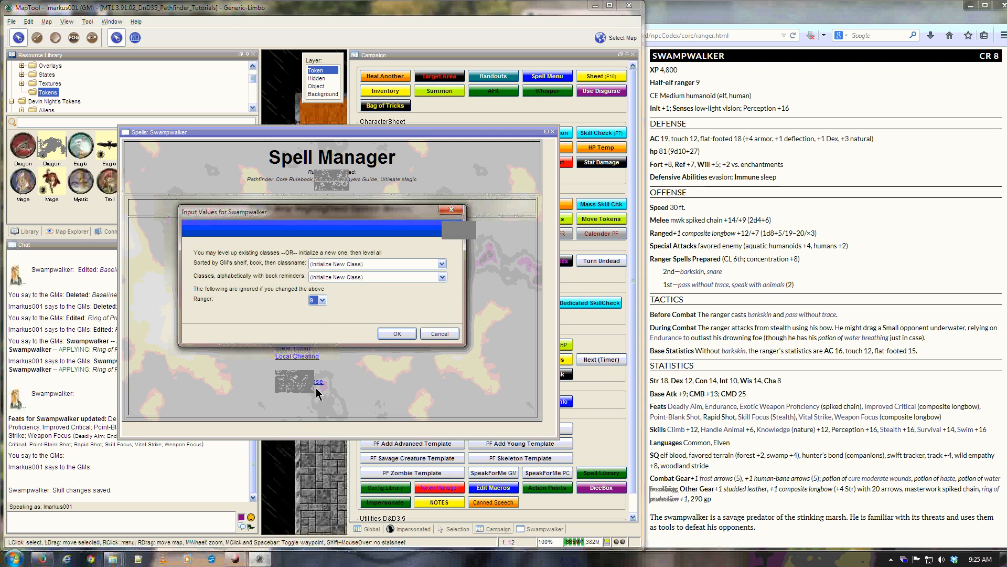
click(395, 334)
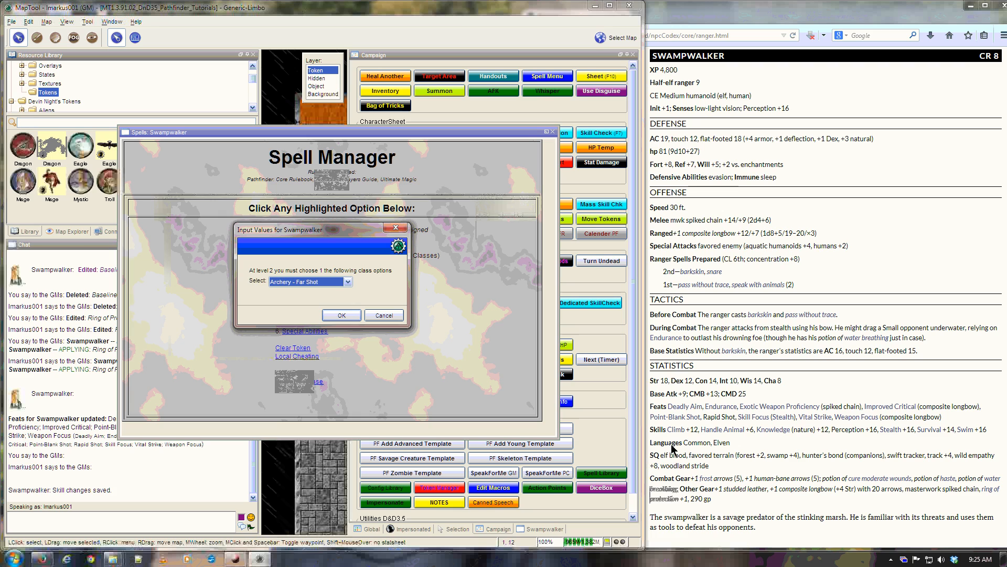
- Choose Archery - Point Blank Shot as the ranger's level 2 class option
click(235, 558)
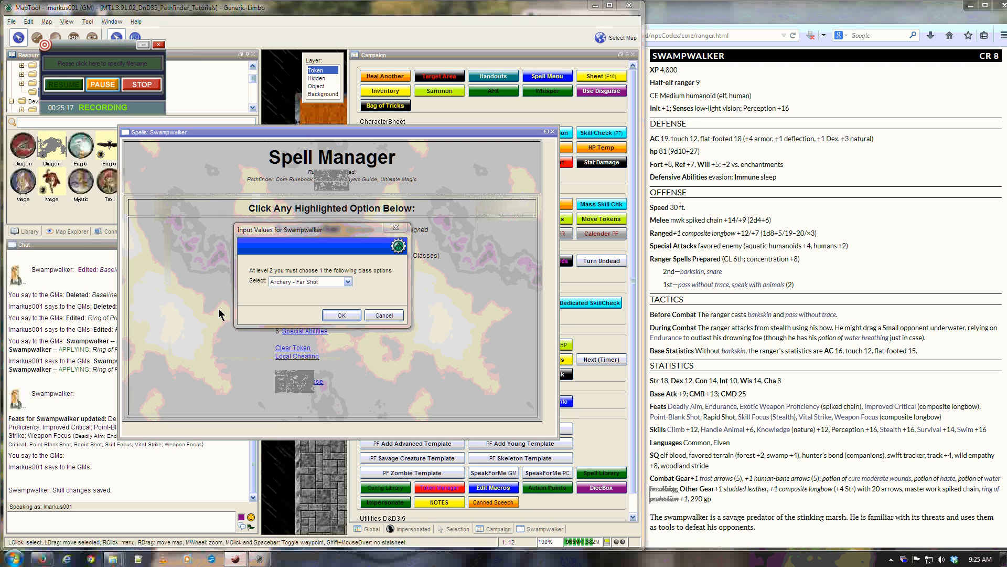
click(339, 229)
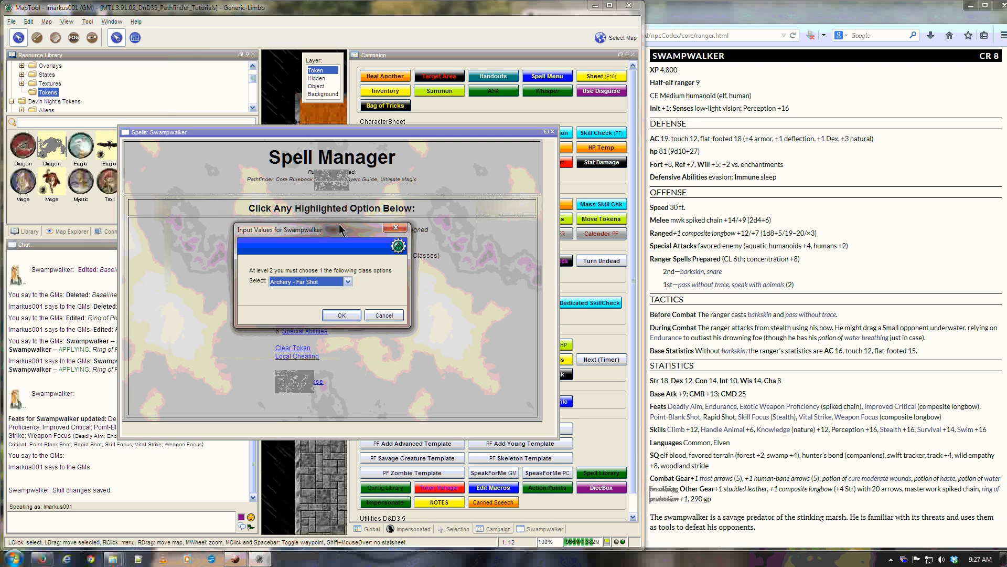
click(348, 282)
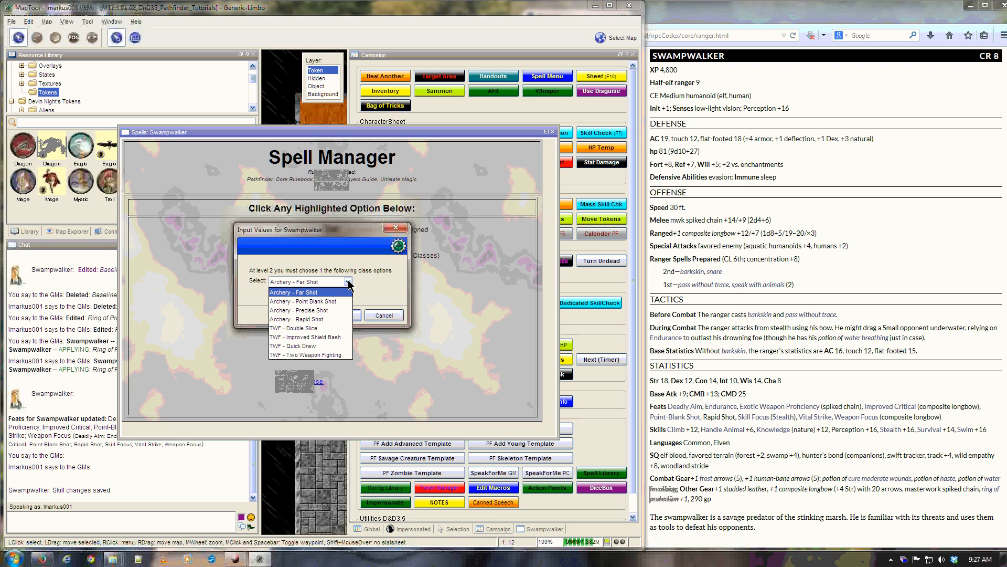
click(331, 302)
click(340, 314)
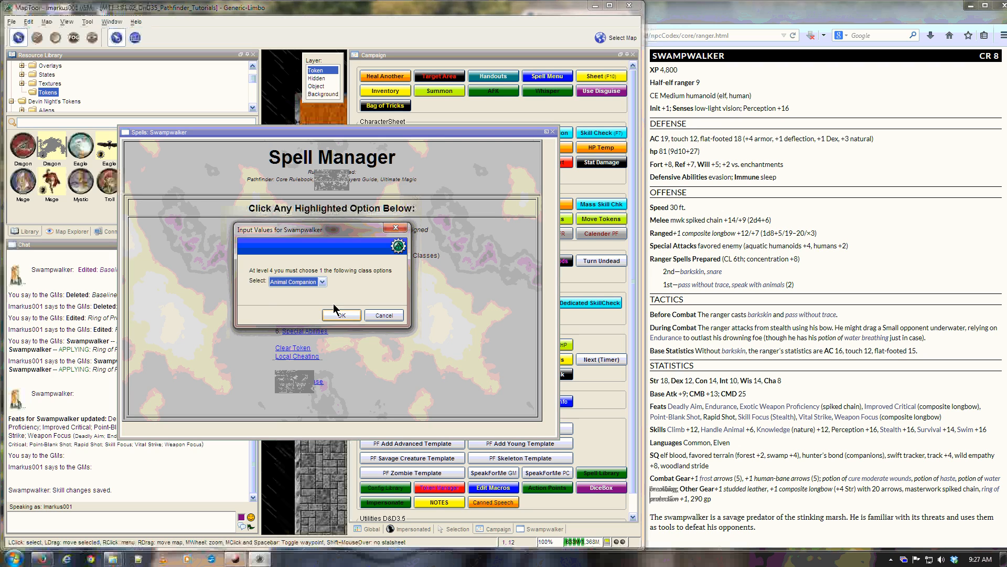
- Accept Animal Companion as the level 4 class option and choose Archery - Rapid Shot for level 6
click(321, 283)
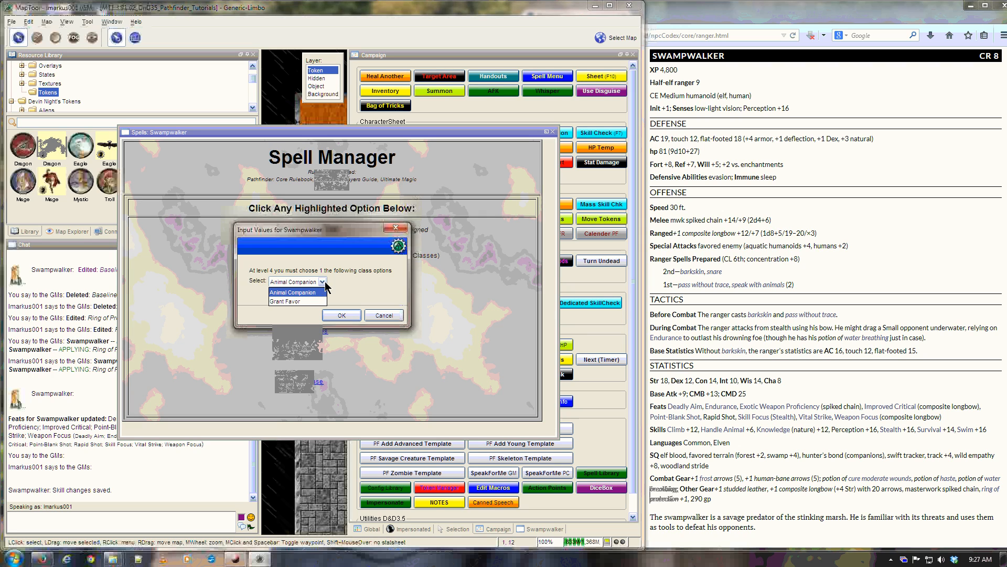
click(325, 281)
click(342, 315)
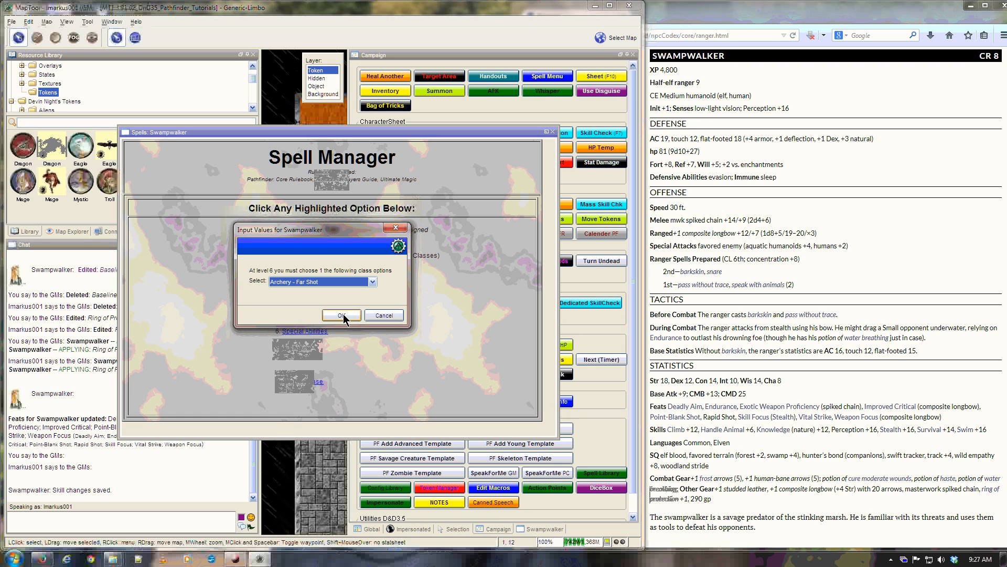
click(372, 283)
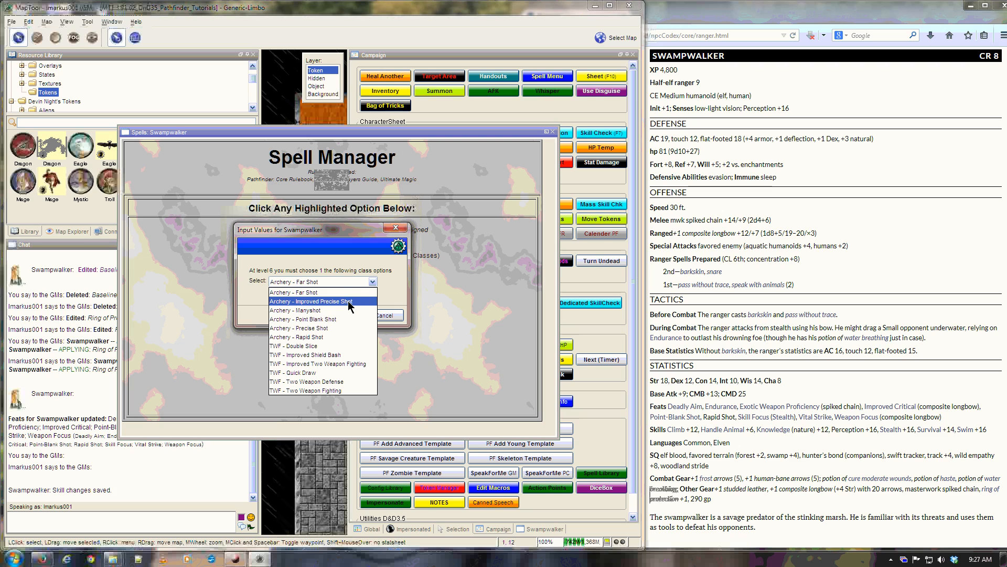
click(325, 337)
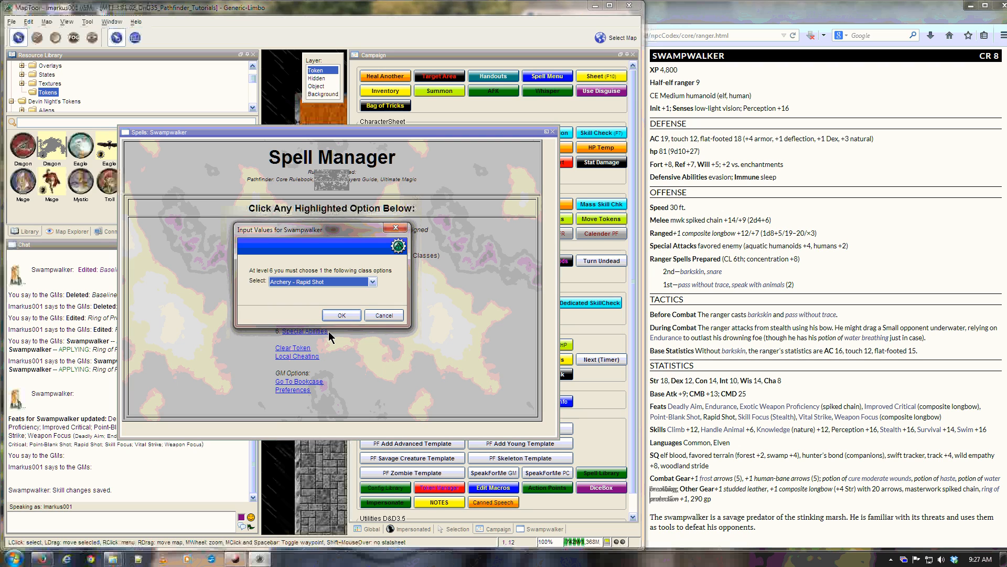
click(350, 314)
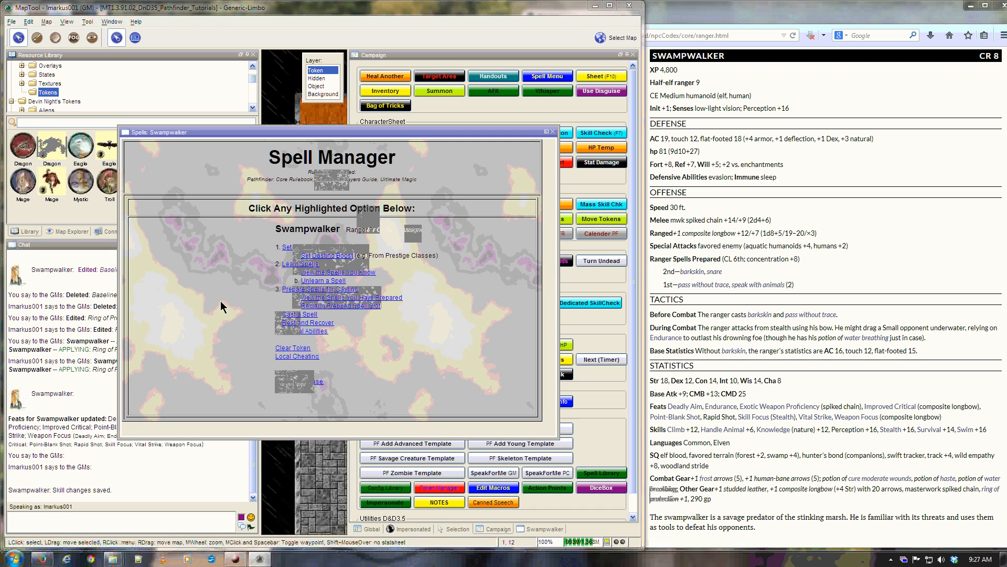
- Open the ranger's spell preparation page and apply a Standard Rest with Complete Rest for class-independent special abilities
click(294, 290)
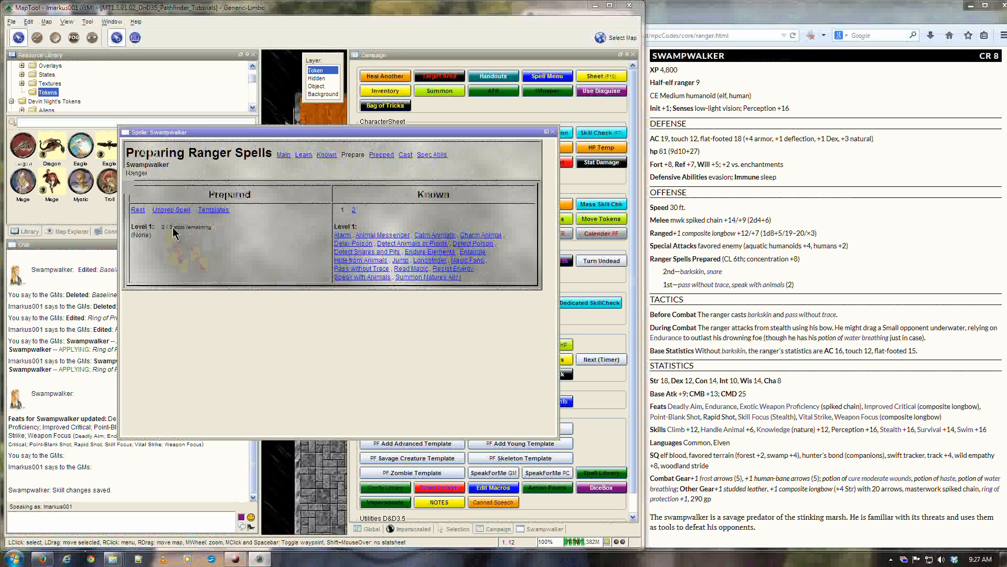
click(137, 210)
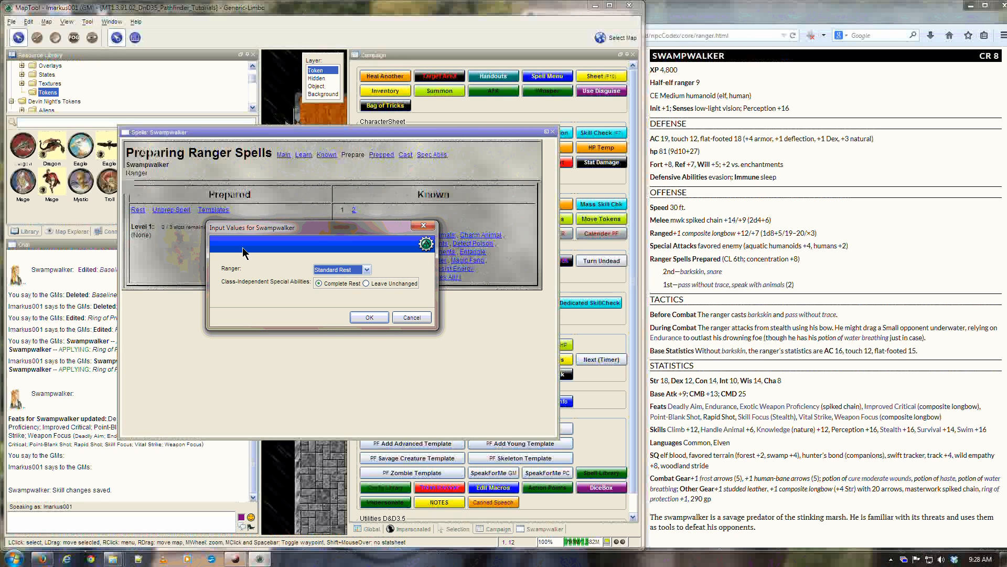
click(369, 318)
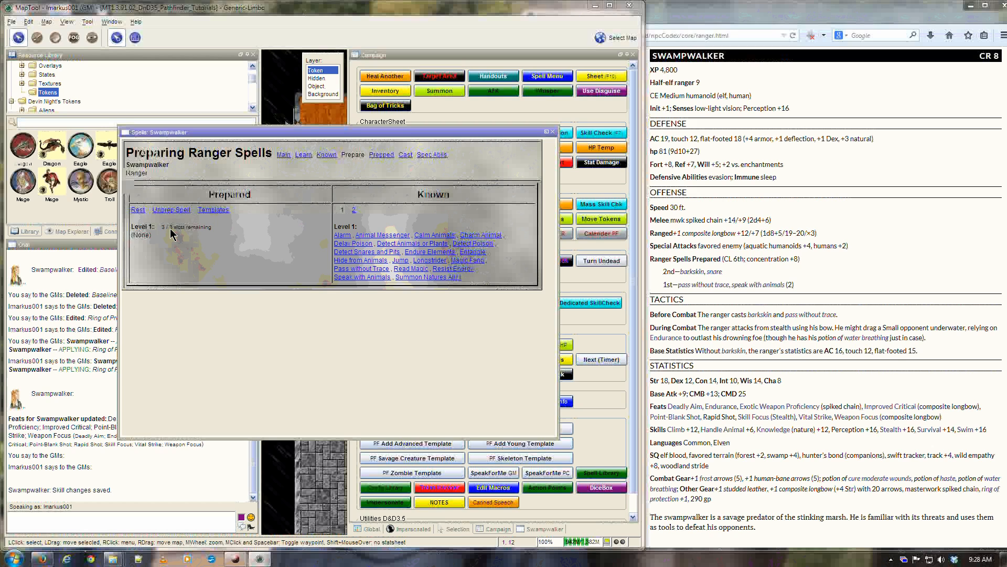
- Prepare level 2 Barkskin and Snare plus level 1 Pass without Trace and Speak with Animals (x2), and return to the Spell Manager's main page
click(354, 210)
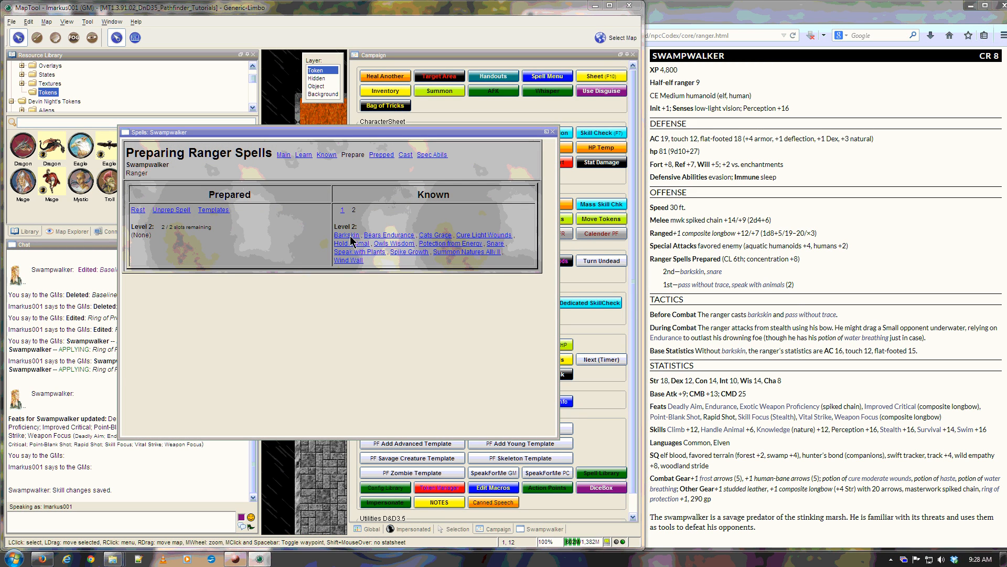
click(349, 235)
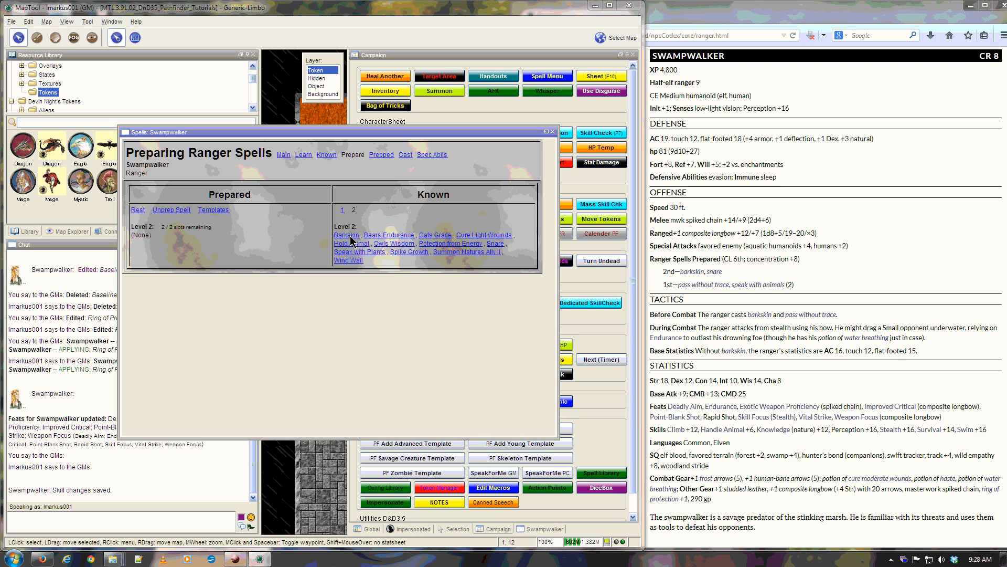
click(496, 244)
click(284, 154)
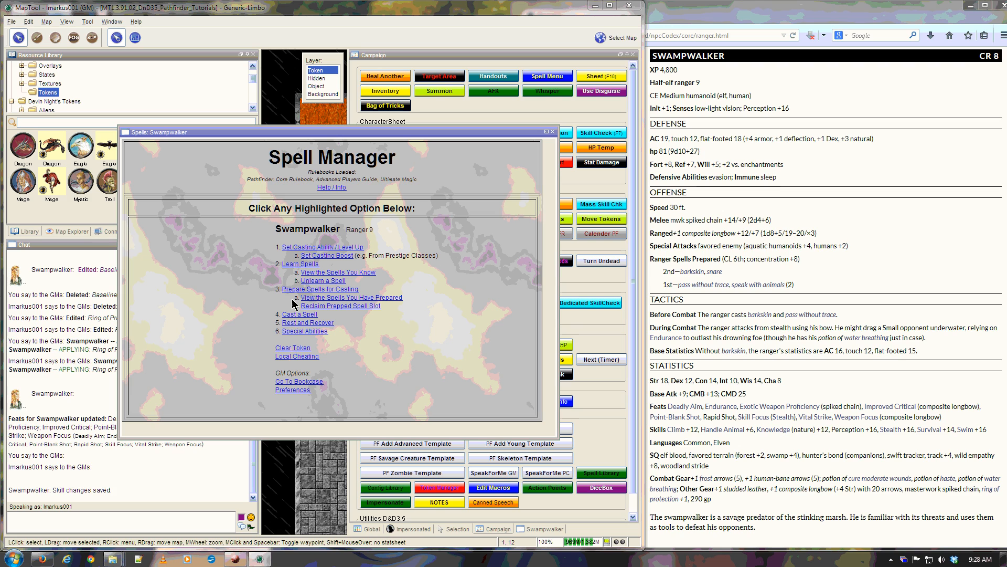
- Separate the Spell Manager and Cast Spells windows, and enlarge the Cast Spells window to show all prepared spells
drag(363, 133, 342, 254)
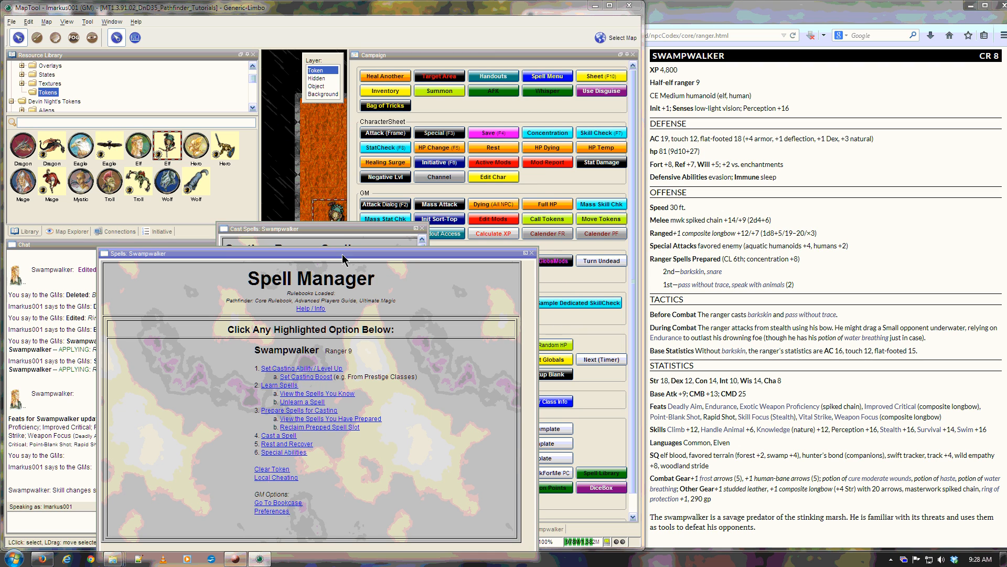
click(339, 228)
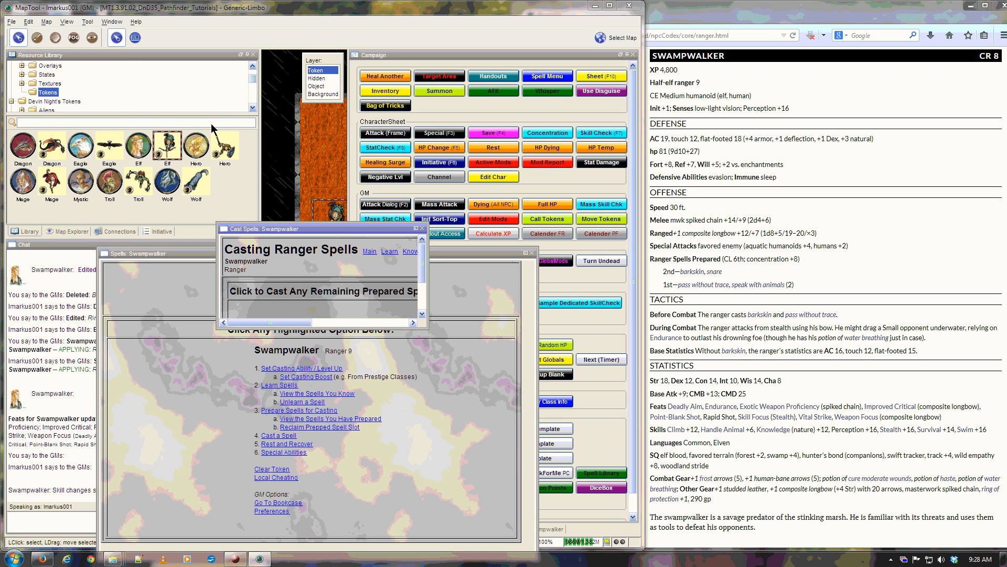
drag(286, 229, 119, 90)
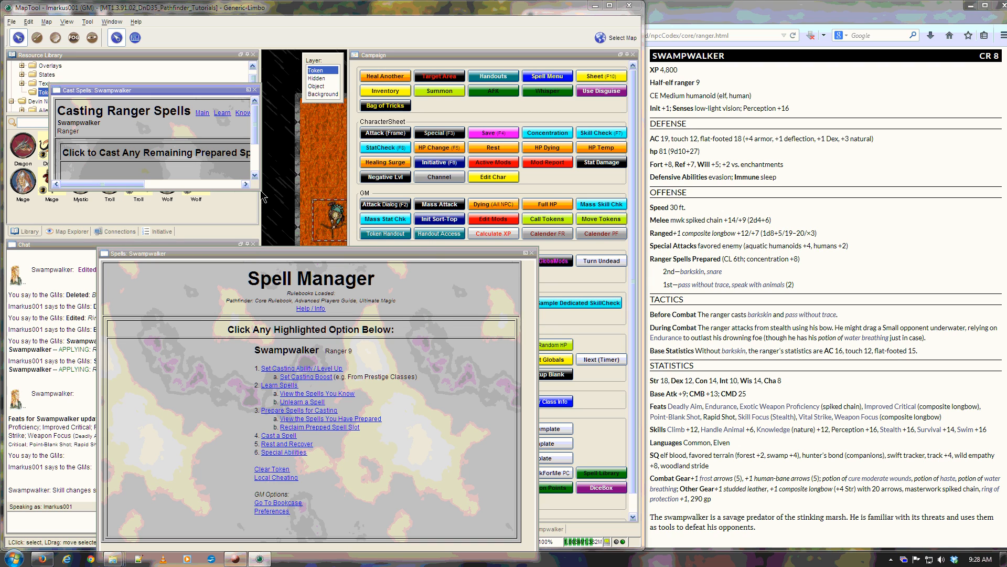
drag(263, 197, 514, 273)
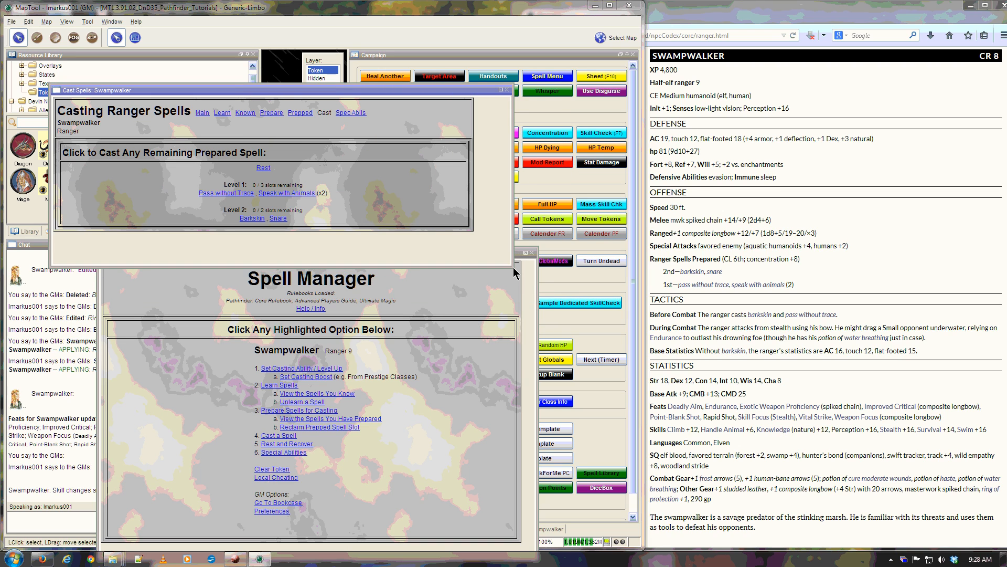
- Dock the Spell Manager window at the side of the main window, set it to auto-hide, and widen its fly-out to show the whole page
click(475, 302)
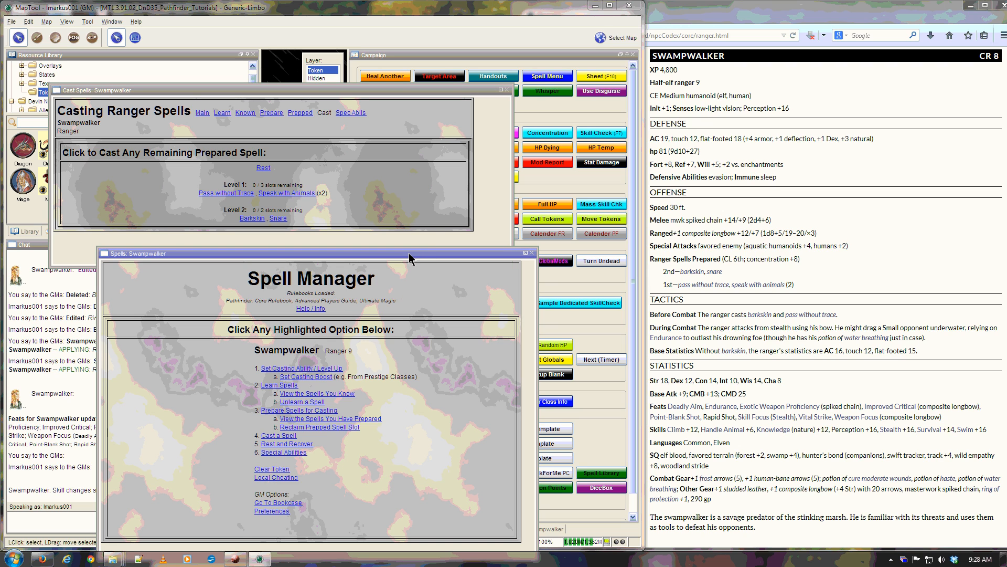
drag(603, 55, 639, 71)
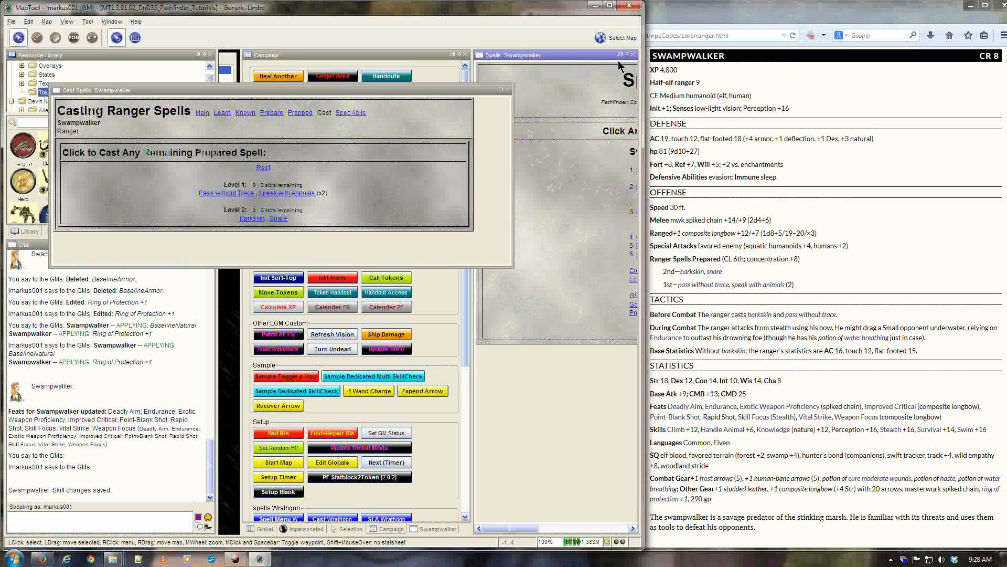
click(628, 55)
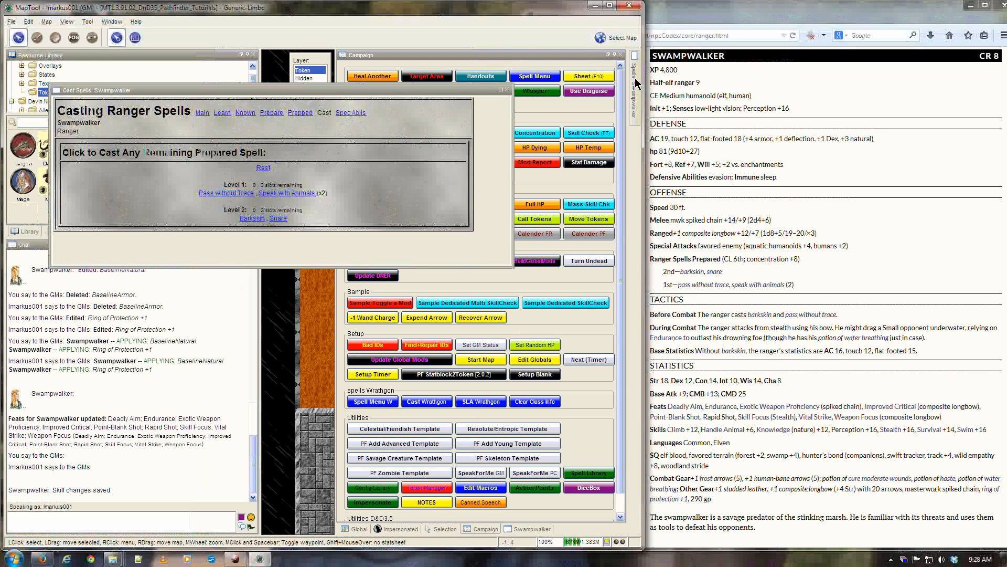
mouse_move(635, 77)
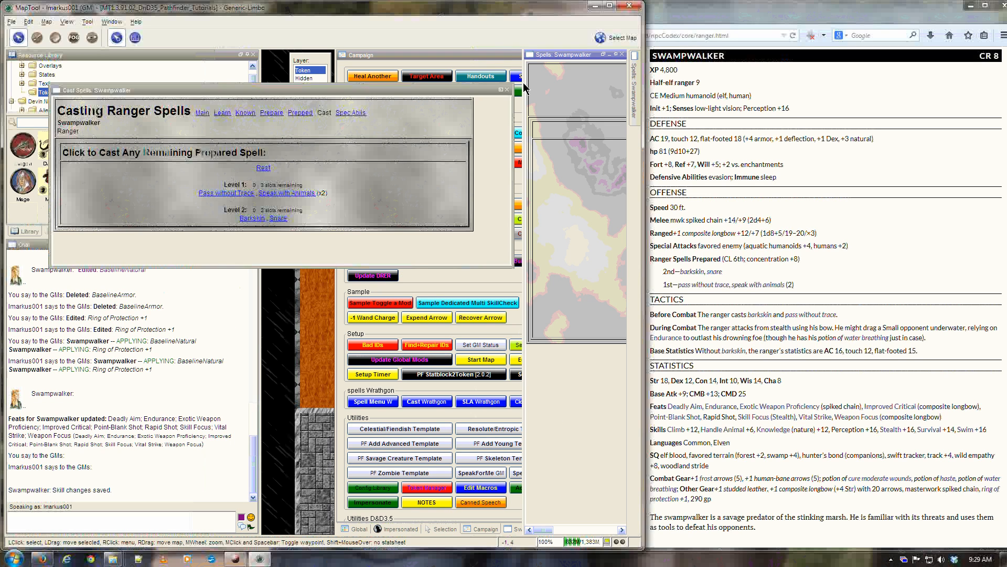
drag(524, 82, 201, 84)
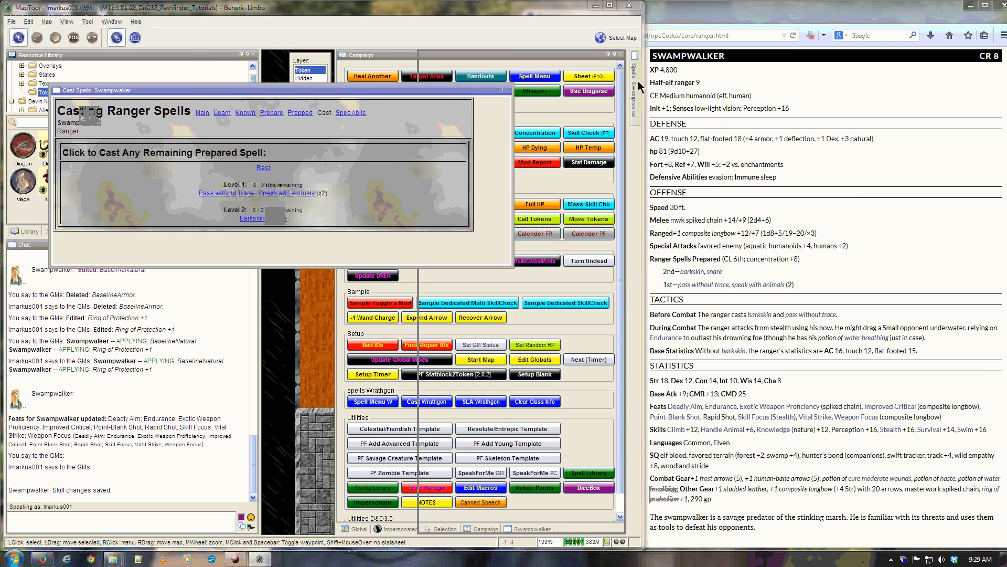
drag(639, 82, 638, 81)
mouse_move(638, 81)
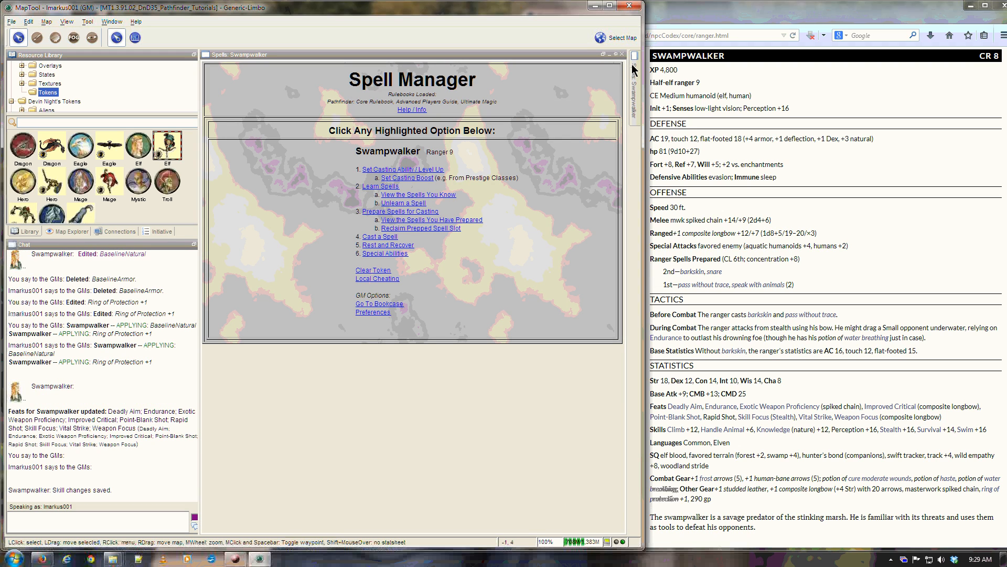
- Dock the Cast Spells window as an auto-hiding side tab and widen its fly-out across the map area
click(635, 80)
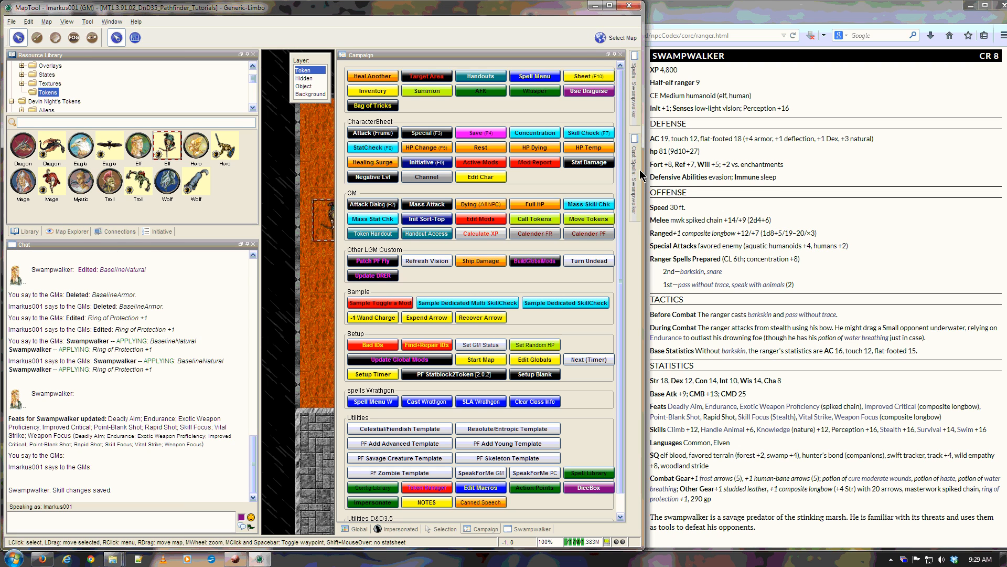
mouse_move(638, 174)
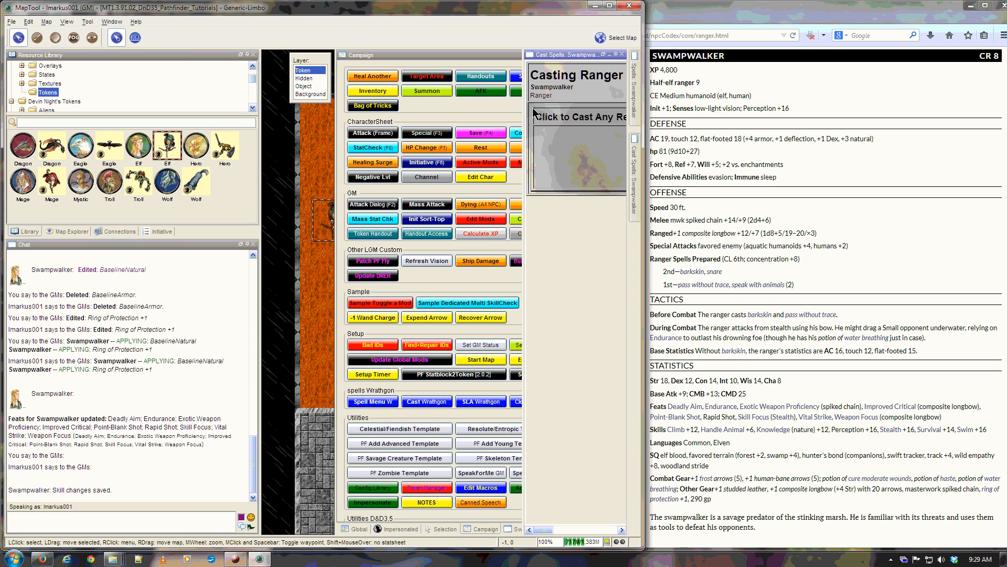
drag(524, 111, 195, 113)
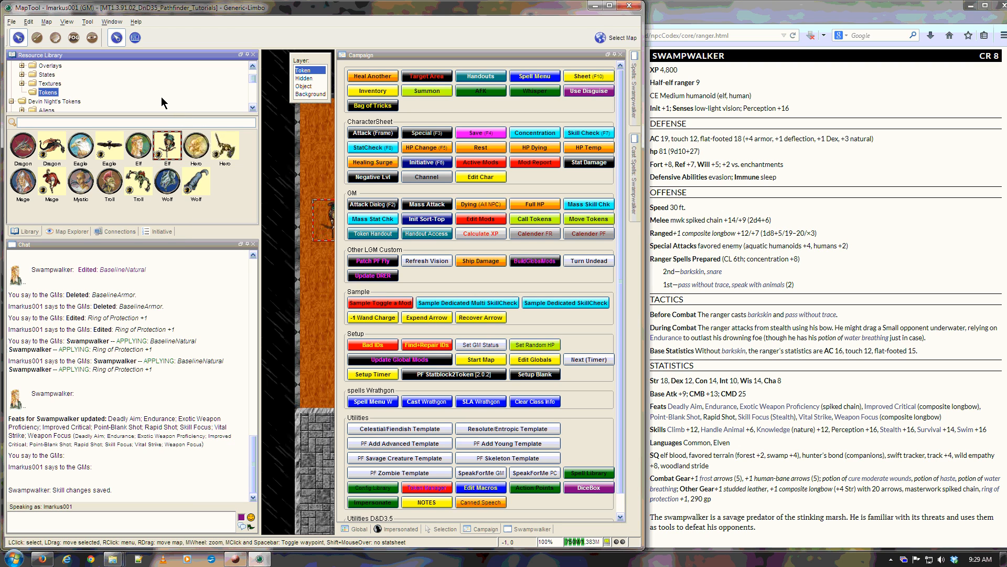
- Cast the prepared Speak with Animals spell from the Cast Spells window, accepting the player visibility prompt
mouse_move(639, 157)
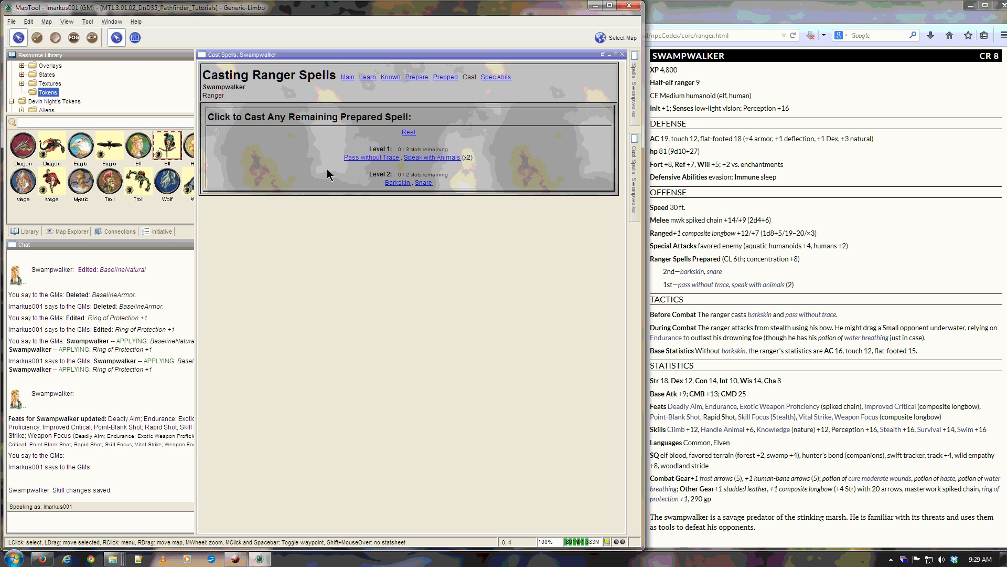
click(426, 157)
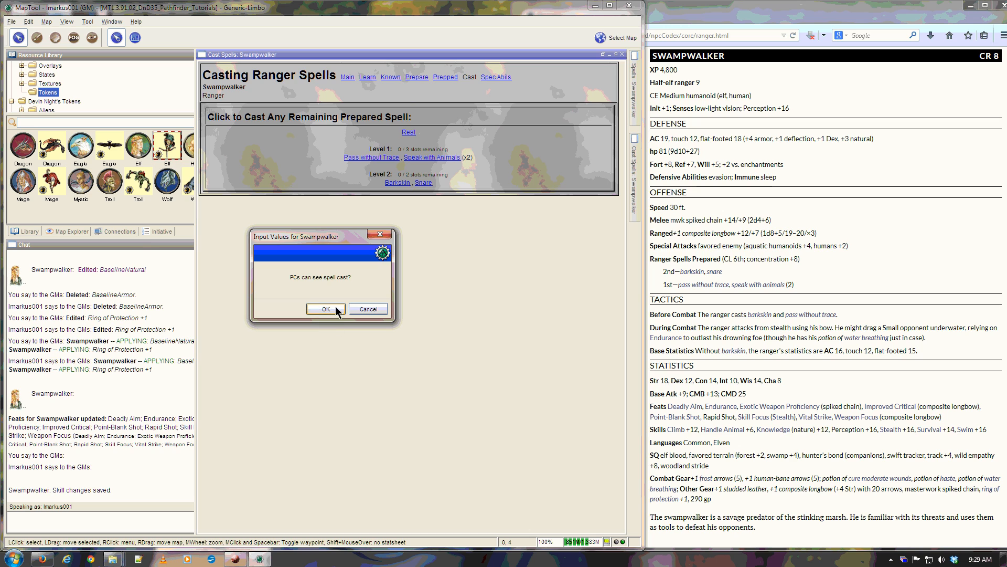
click(336, 311)
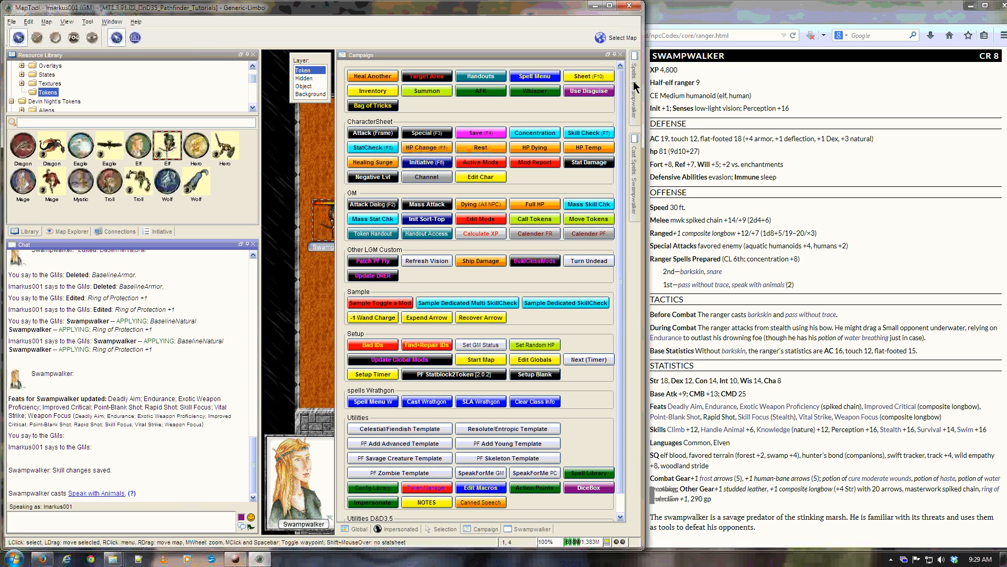
- Show the Ranger special abilities in the docked Spell Manager
mouse_move(635, 85)
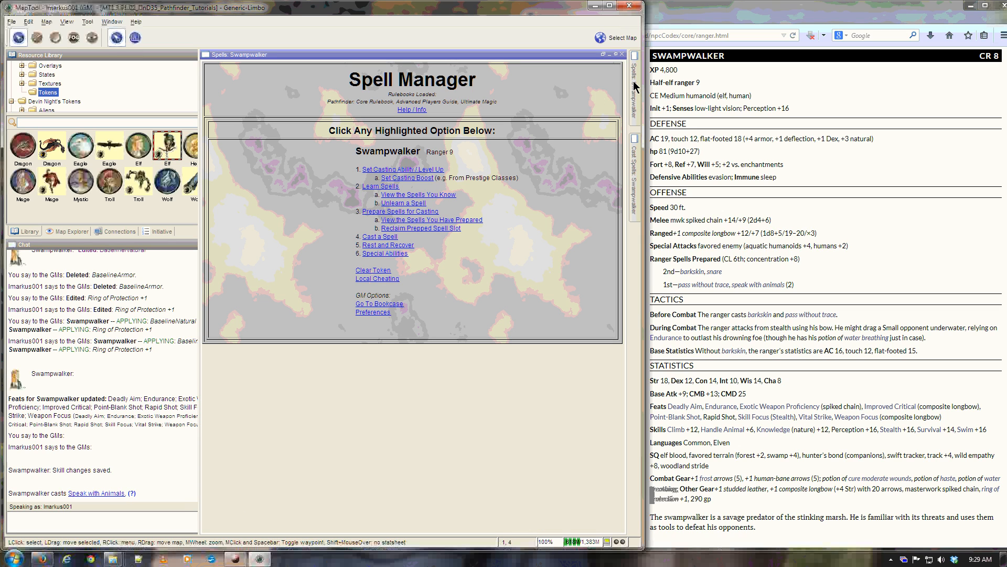
click(388, 253)
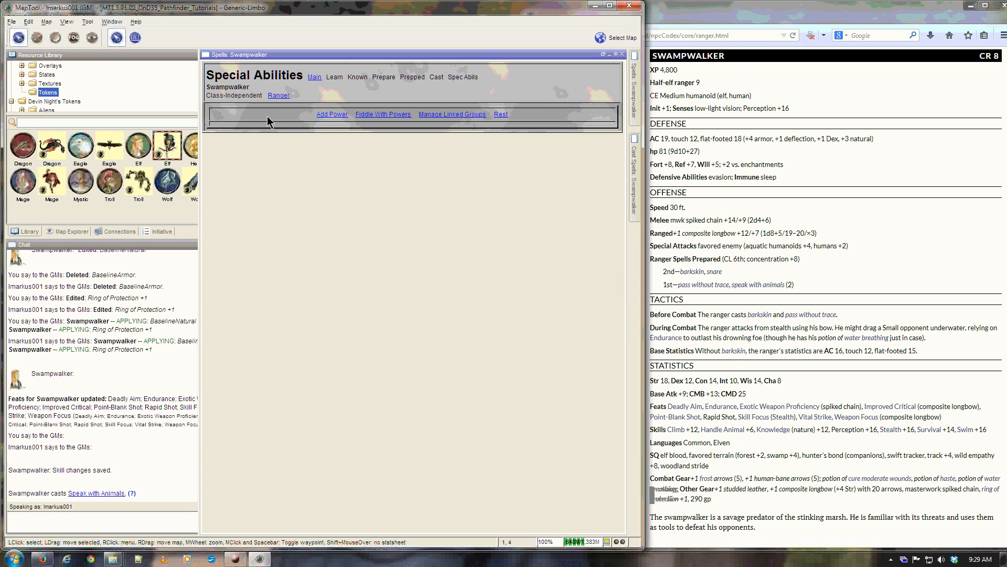
click(278, 96)
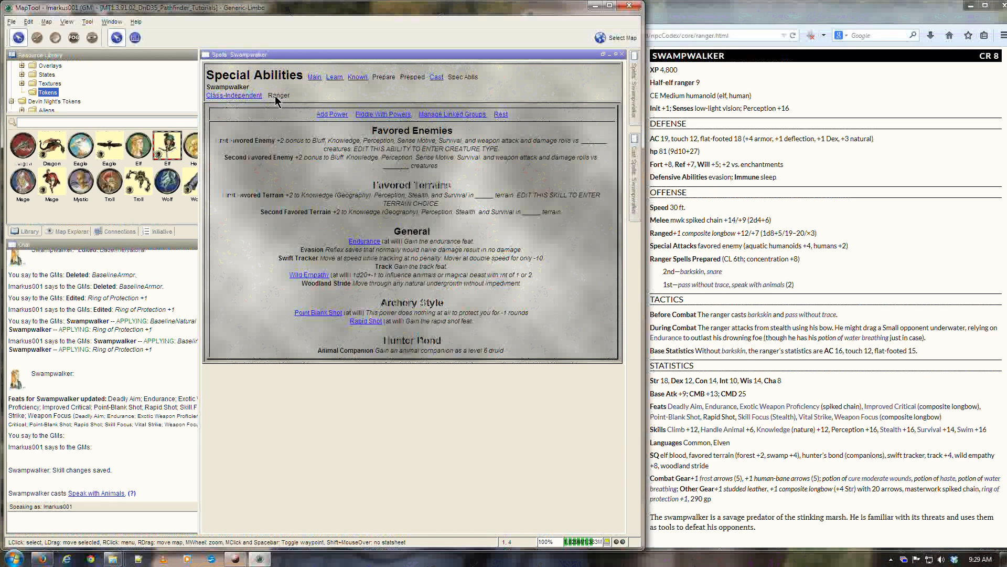
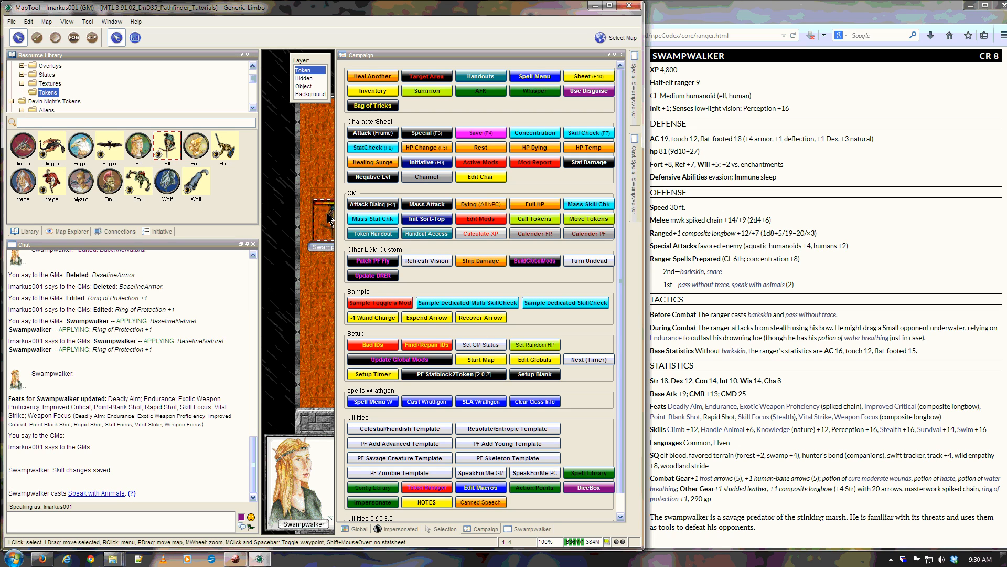
drag(308, 283, 273, 260)
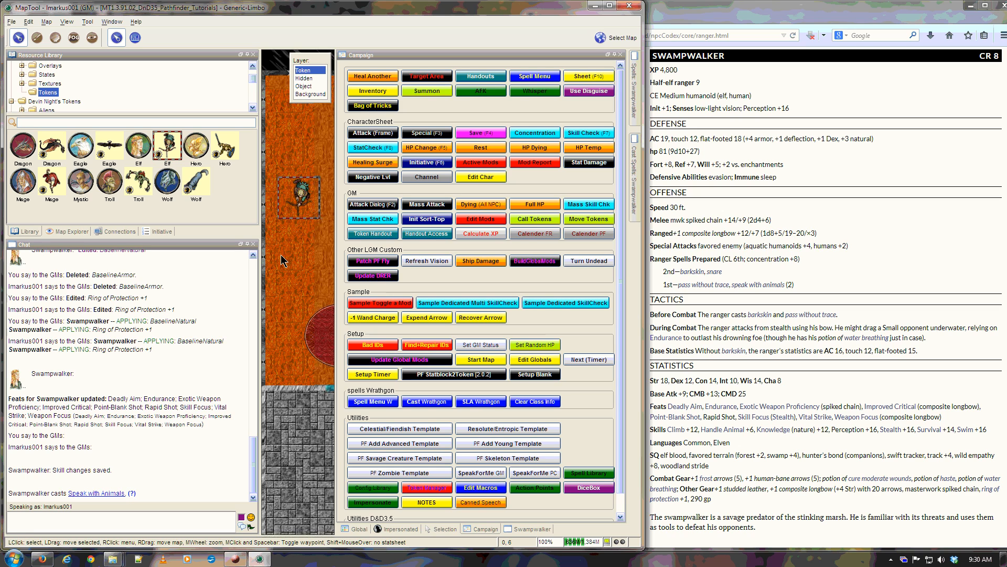
mouse_move(287, 200)
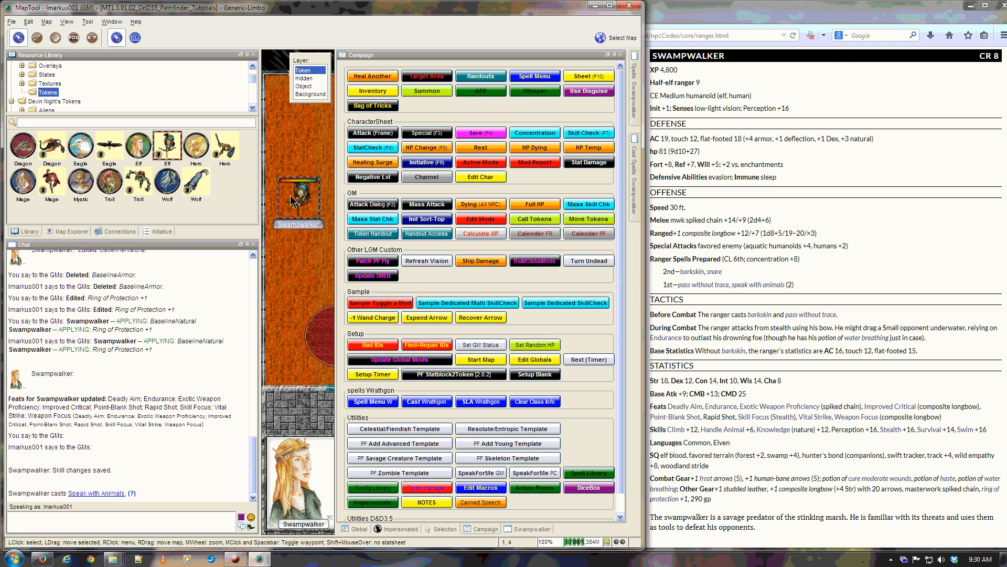
click(196, 563)
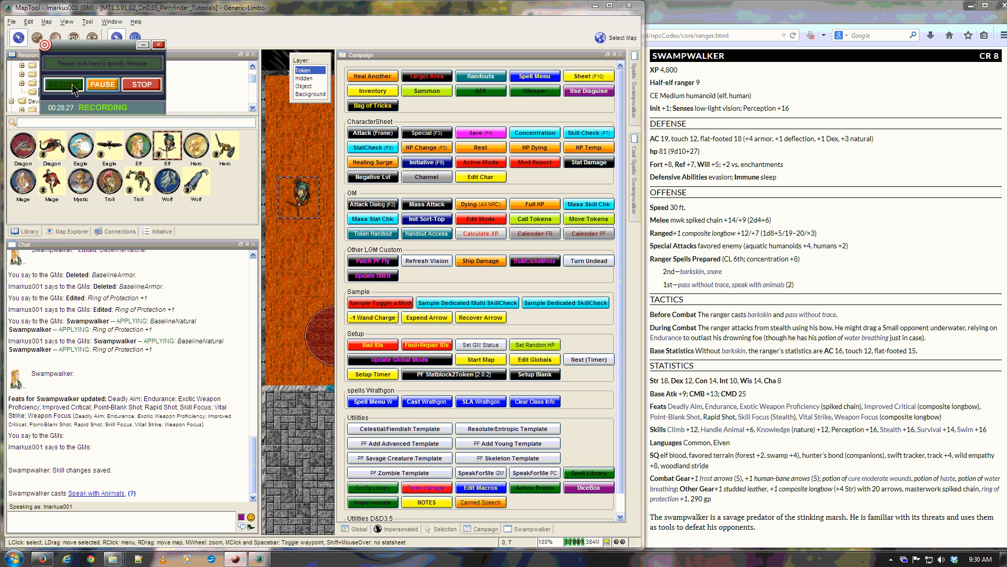
click(297, 9)
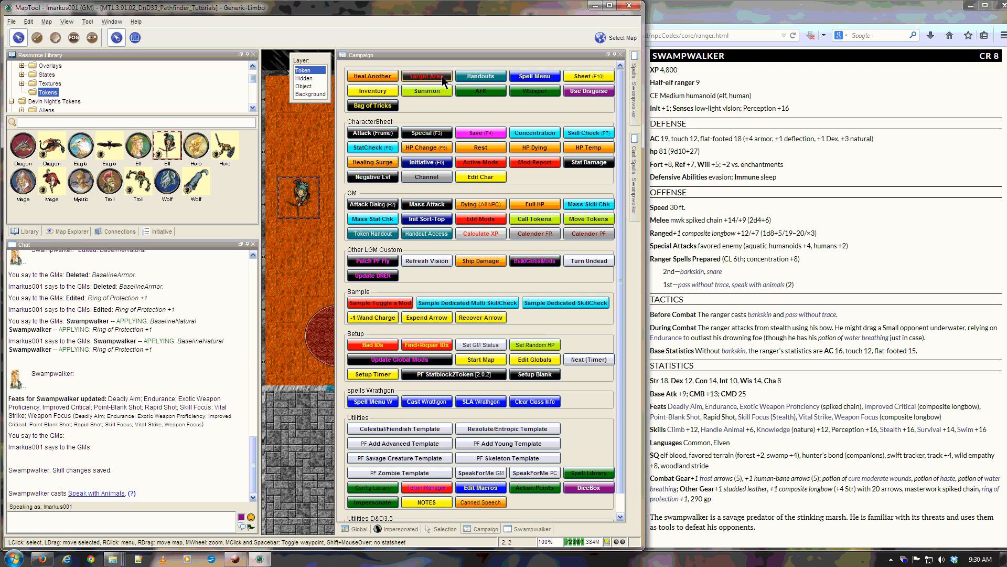
- Open the Swampwalker's Inventory window, dock it at the side of the main window, and set it to auto-hide
click(370, 92)
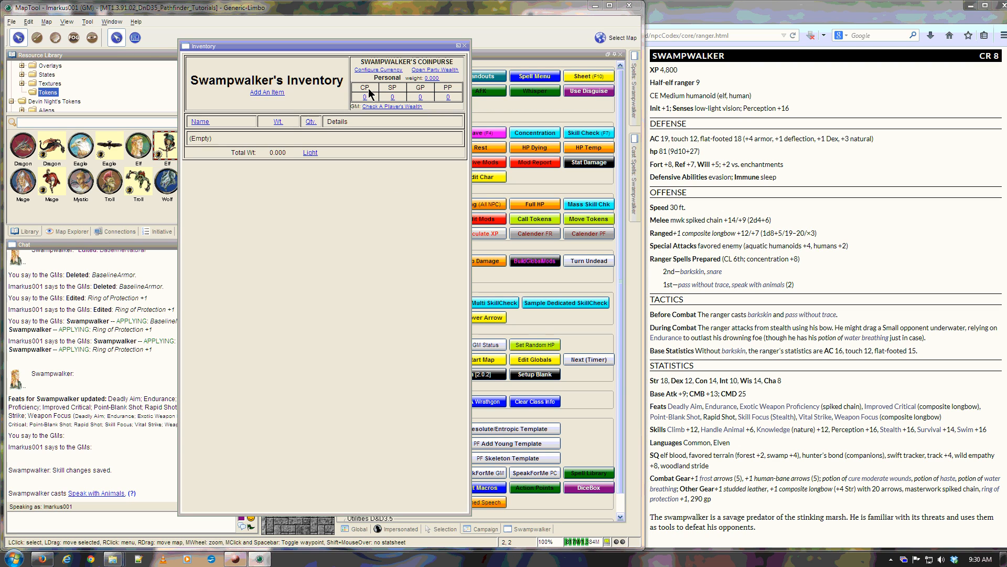
drag(331, 46, 623, 120)
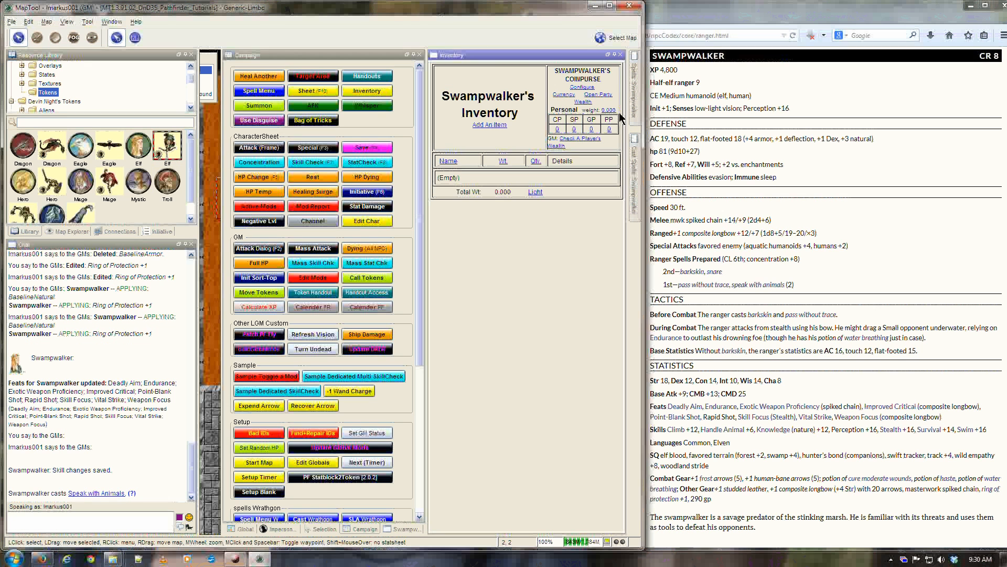
click(614, 54)
mouse_move(635, 248)
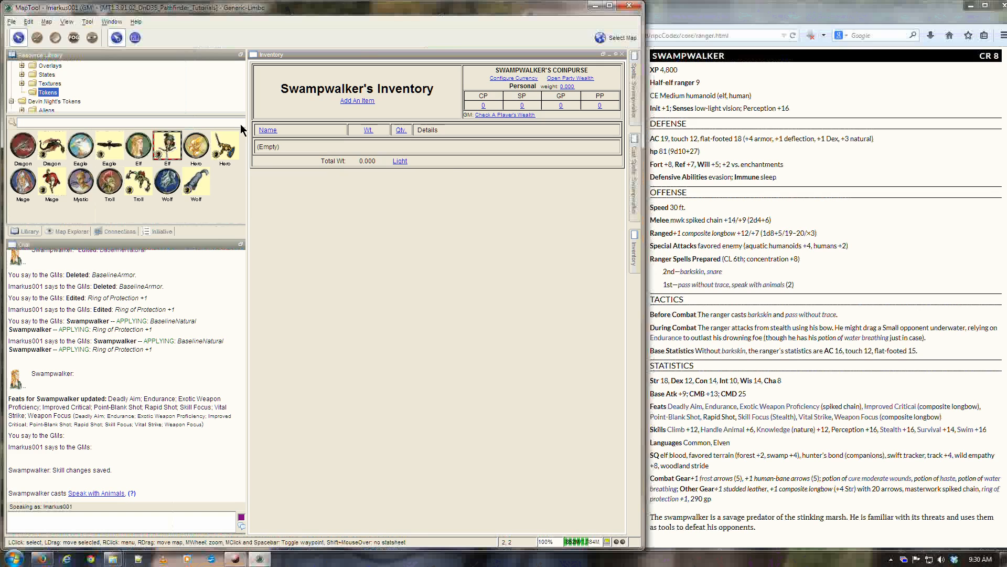
click(177, 83)
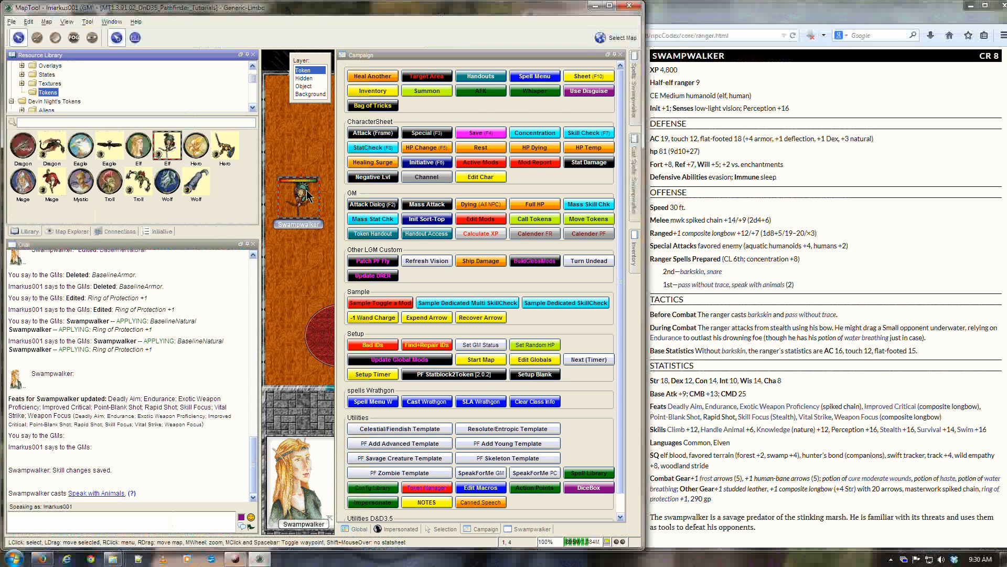
mouse_move(634, 237)
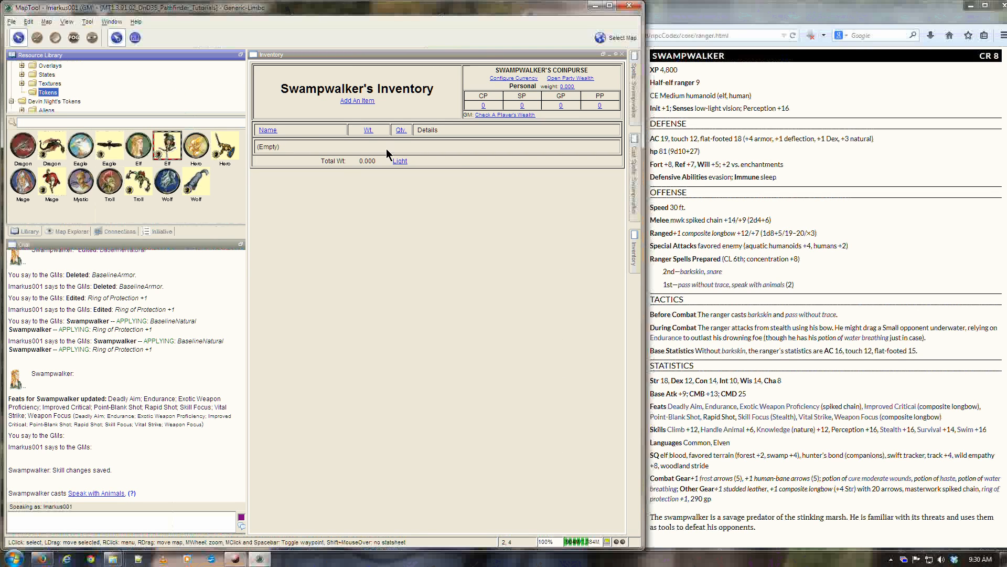
- Add 20 Arrow items from the Ammo category to the Swampwalker's inventory
click(348, 101)
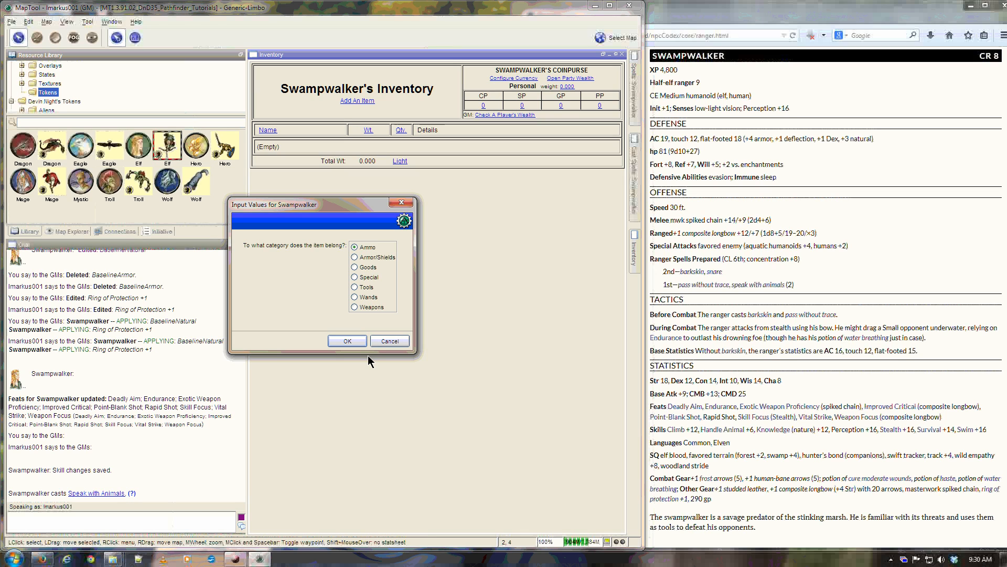
click(348, 341)
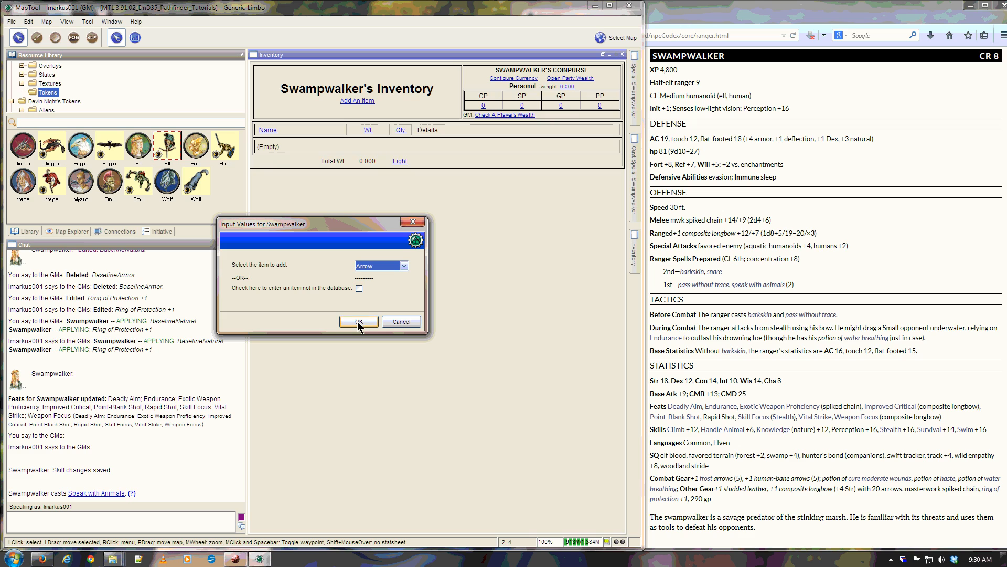
click(359, 322)
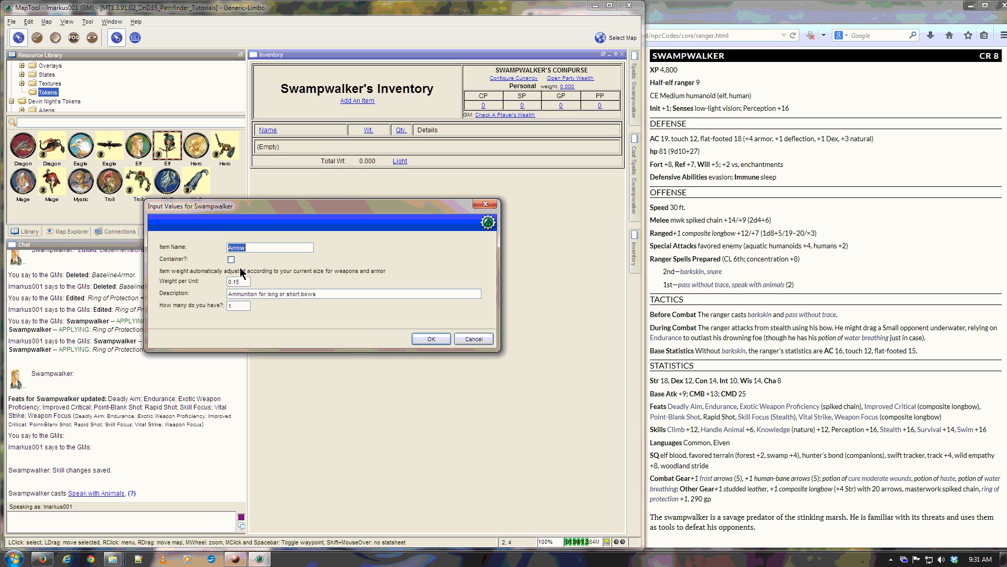
click(246, 305)
text(20)
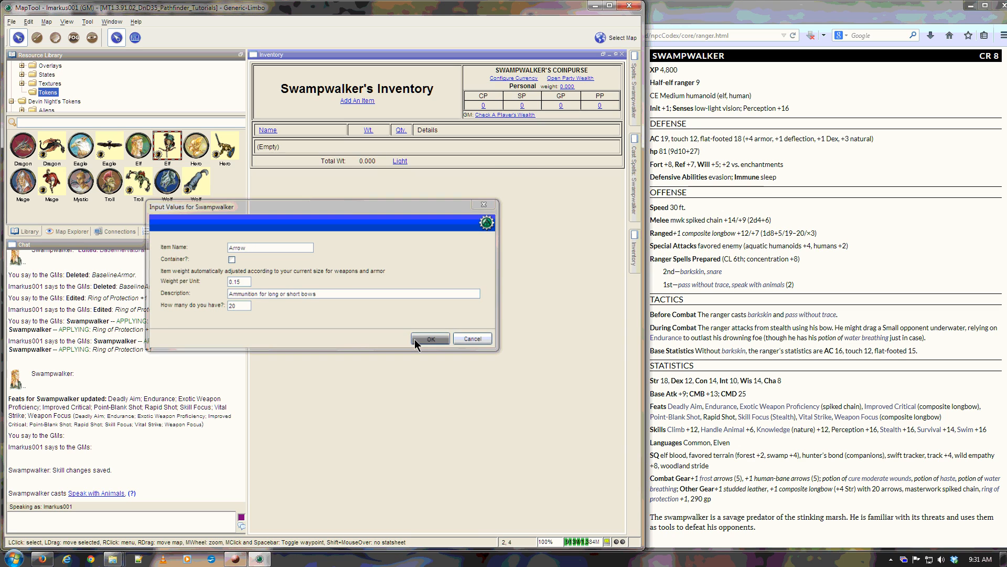
click(415, 339)
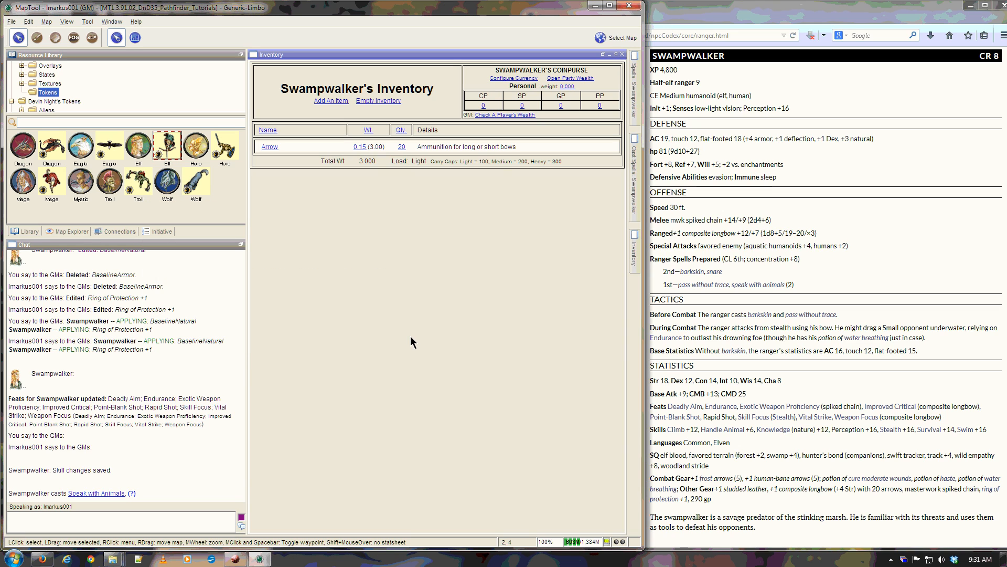
- Add 5 arrows from the Ammo category to the inventory under the item name +1 Human Bane Arrow
click(327, 100)
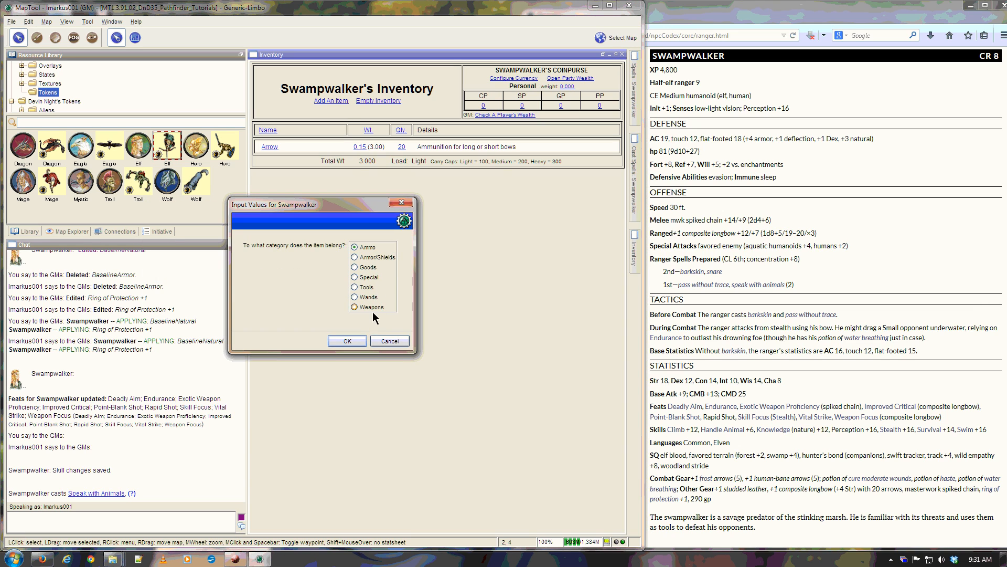
click(344, 340)
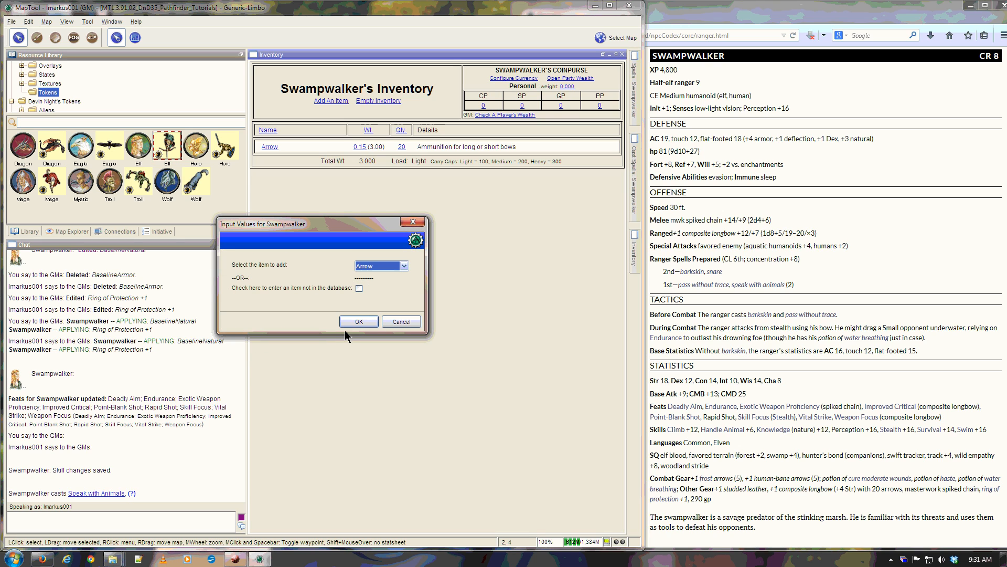
click(360, 320)
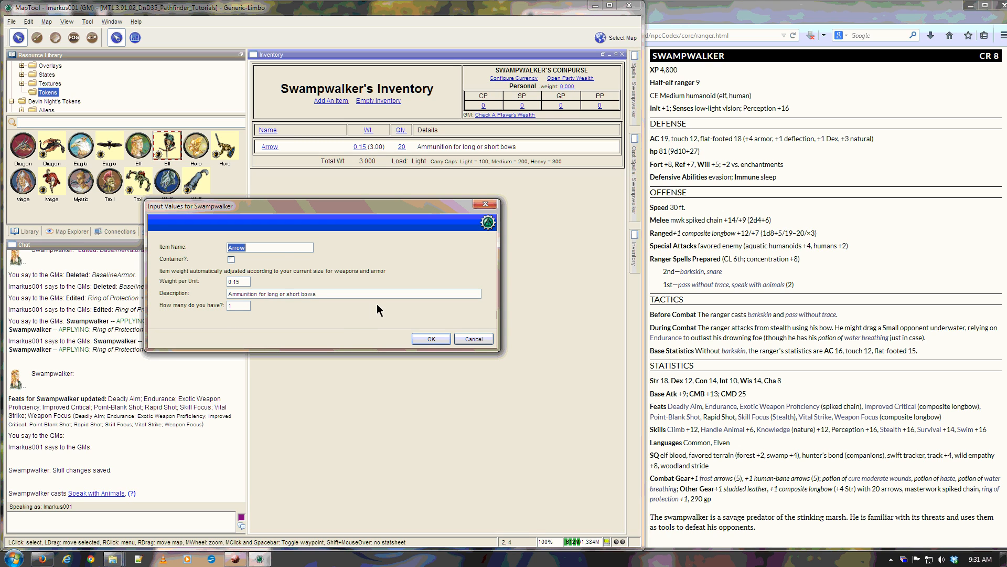
click(268, 247)
key(Home)
text(+1 Human )
text(Bane )
text(5)
click(429, 339)
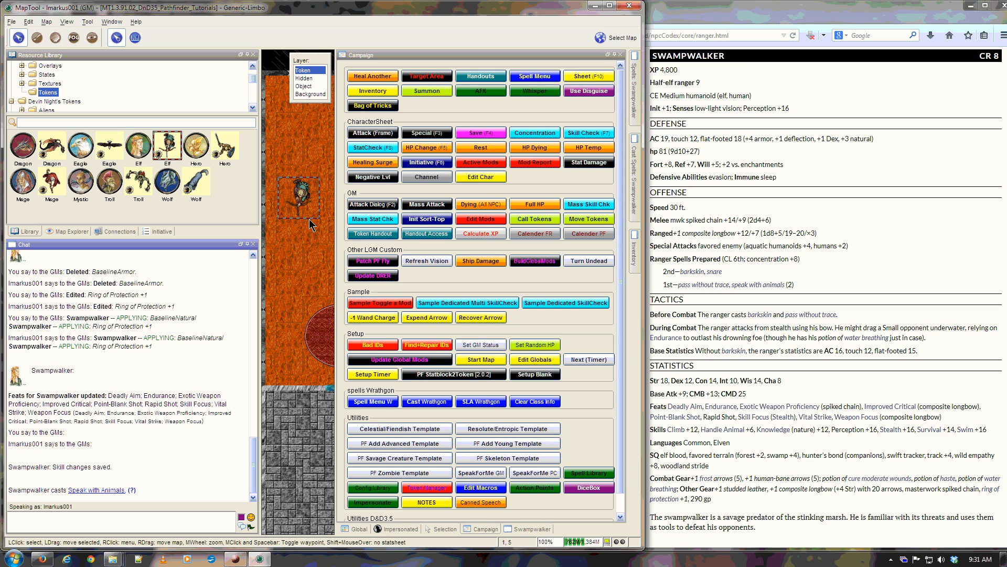
- Review the main page of the Swampwalker's character sheet, plus its docked Spell Manager, Cast Spells and Inventory windows
mouse_move(299, 202)
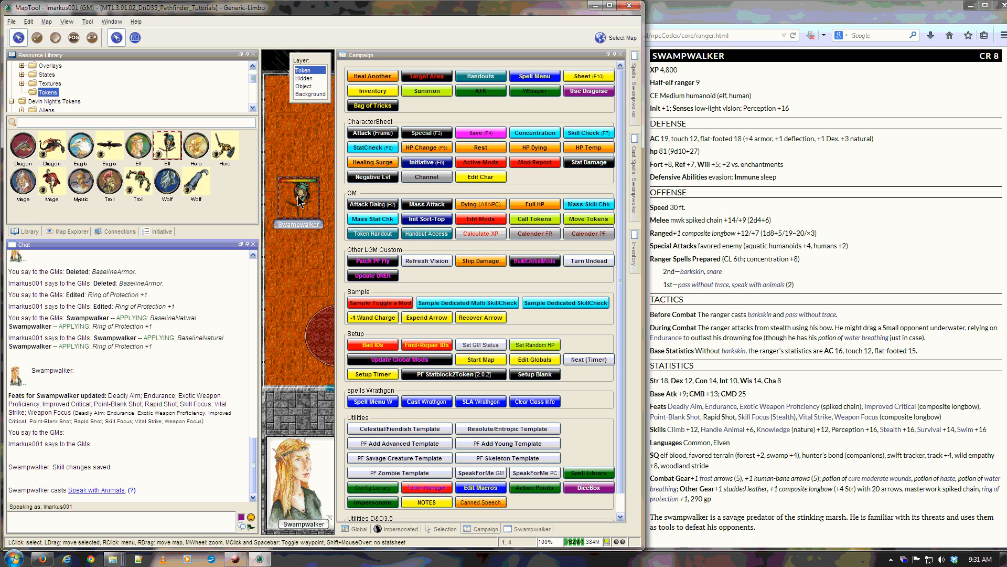
click(523, 527)
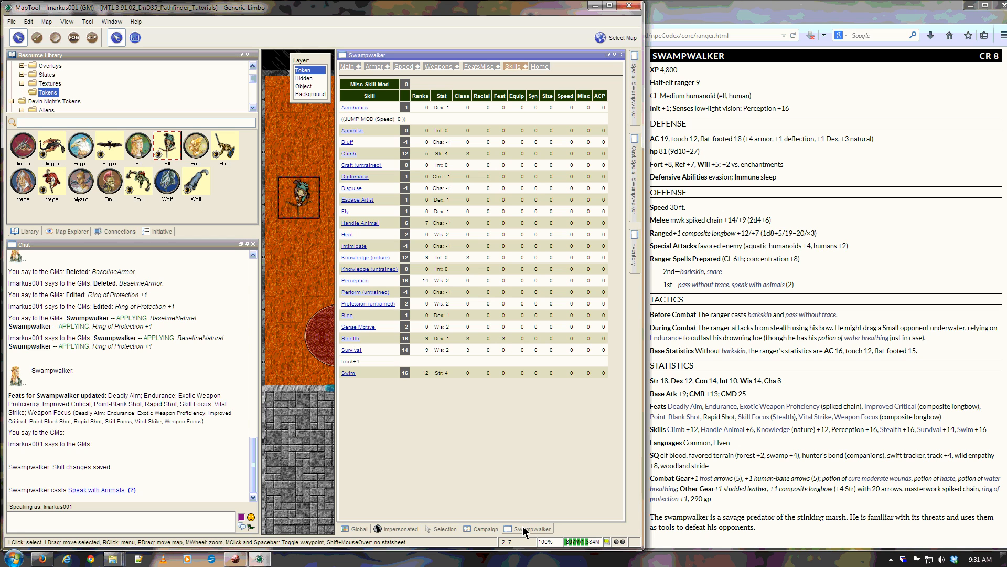
click(346, 67)
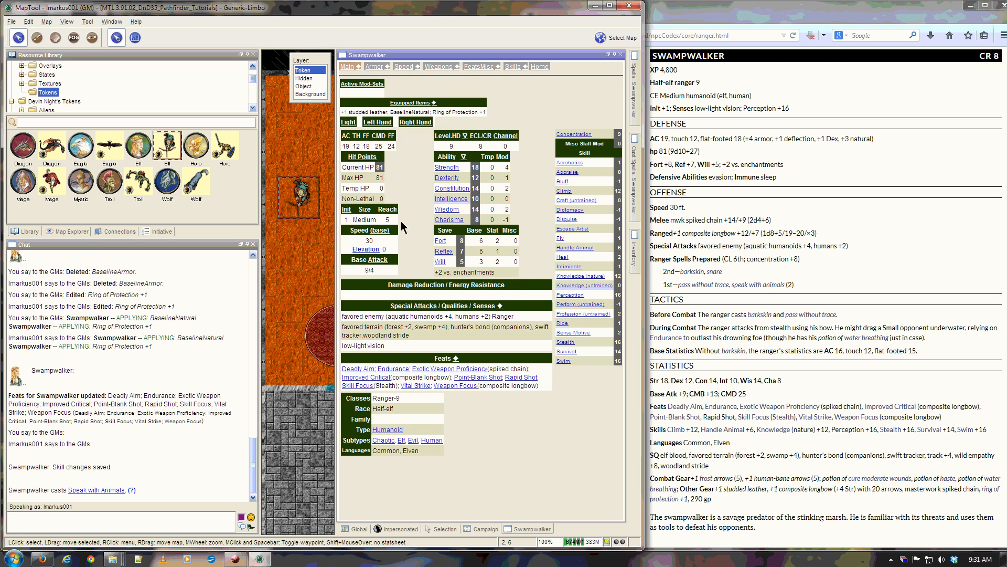
mouse_move(631, 79)
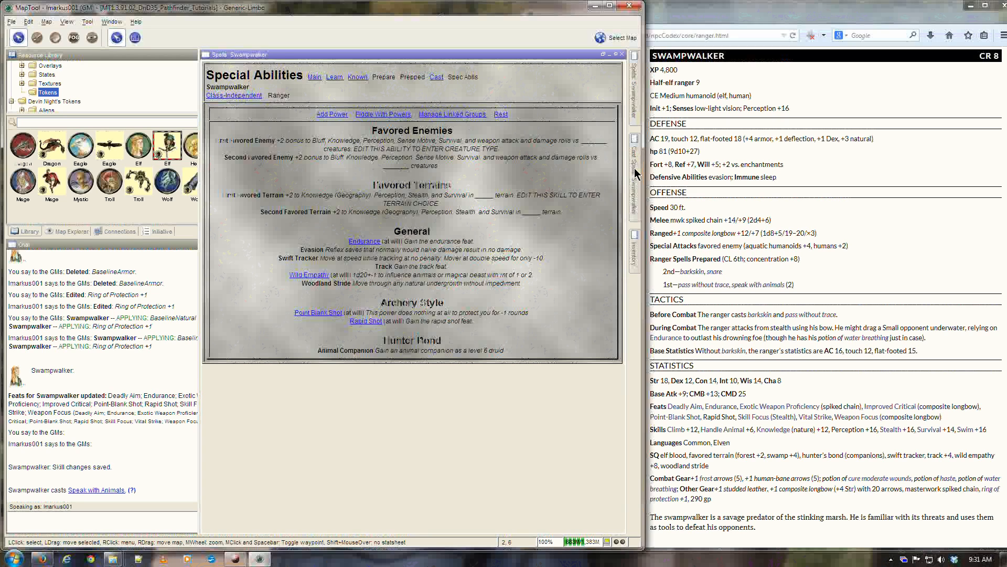
mouse_move(636, 171)
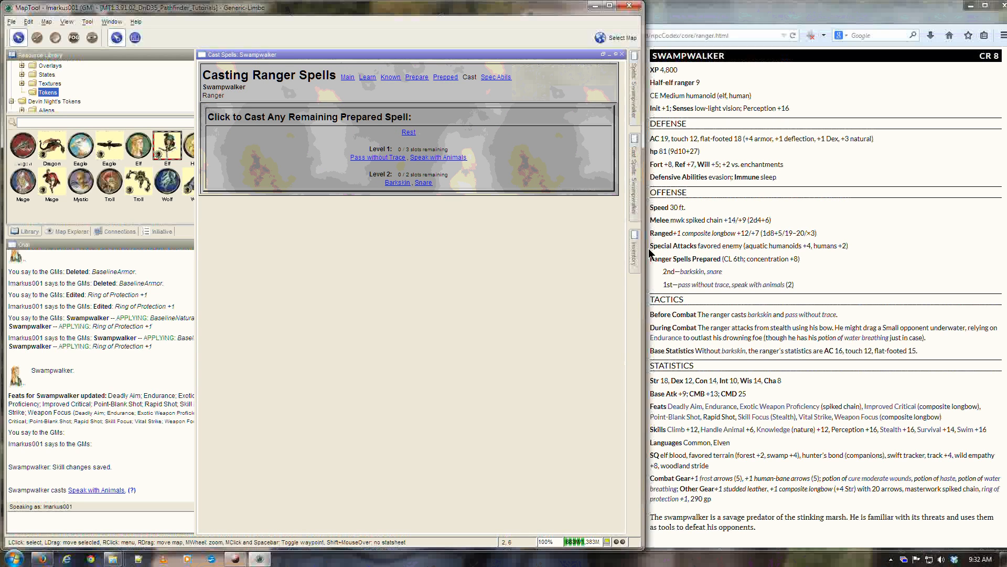
mouse_move(636, 255)
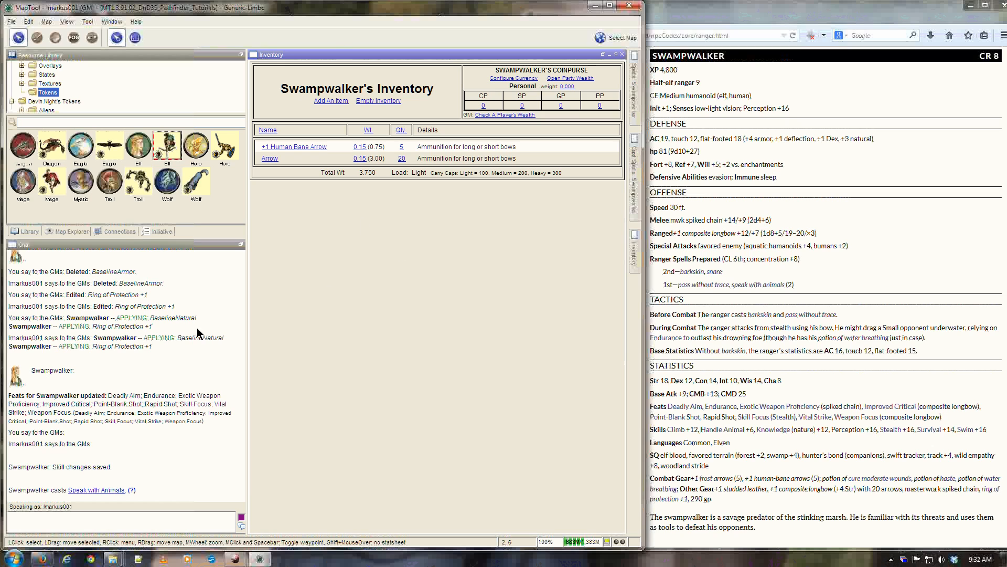
- Inspect the Swampwalker token's properties and GM notes, and close the token editor without making changes
mouse_move(304, 199)
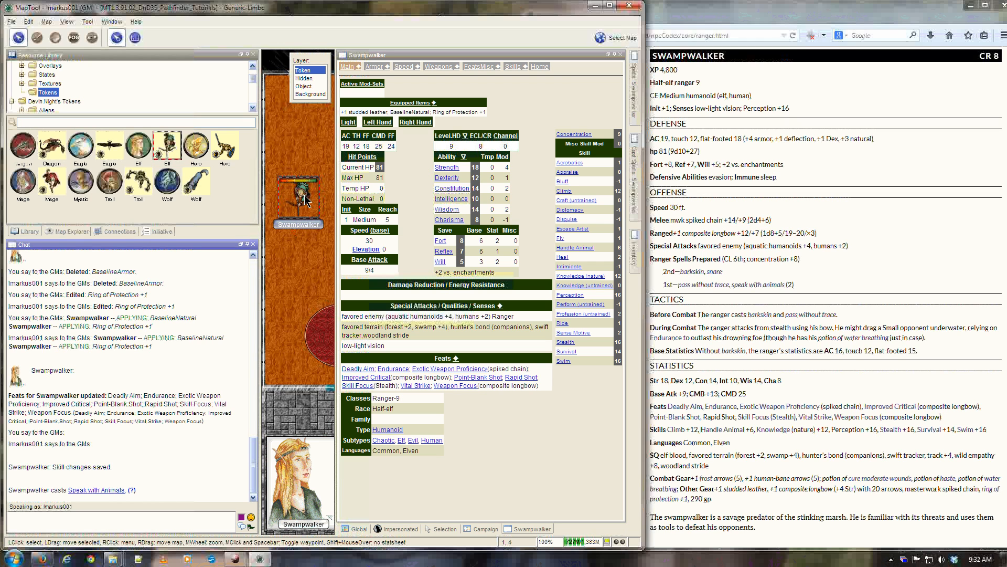
double_click(306, 200)
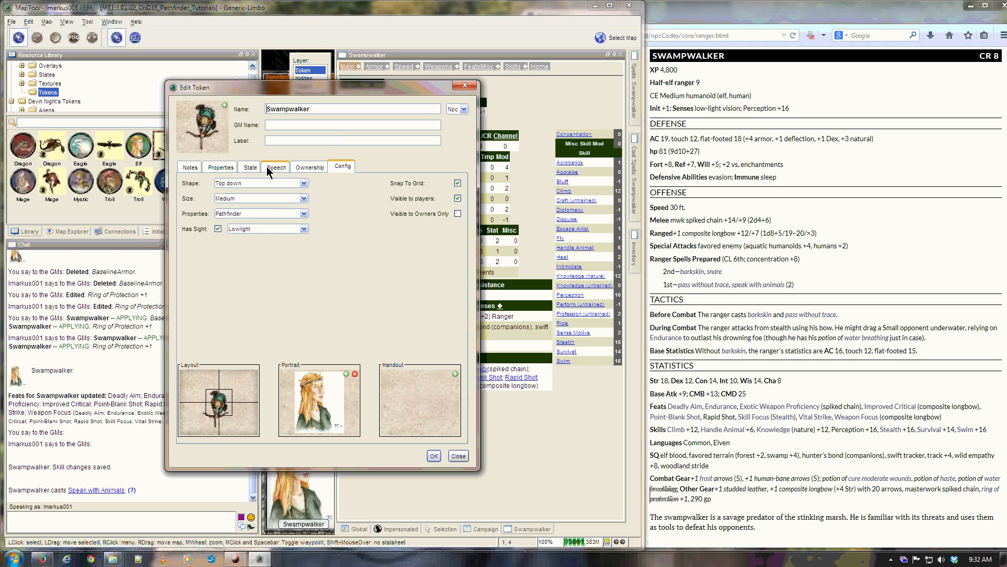
click(217, 163)
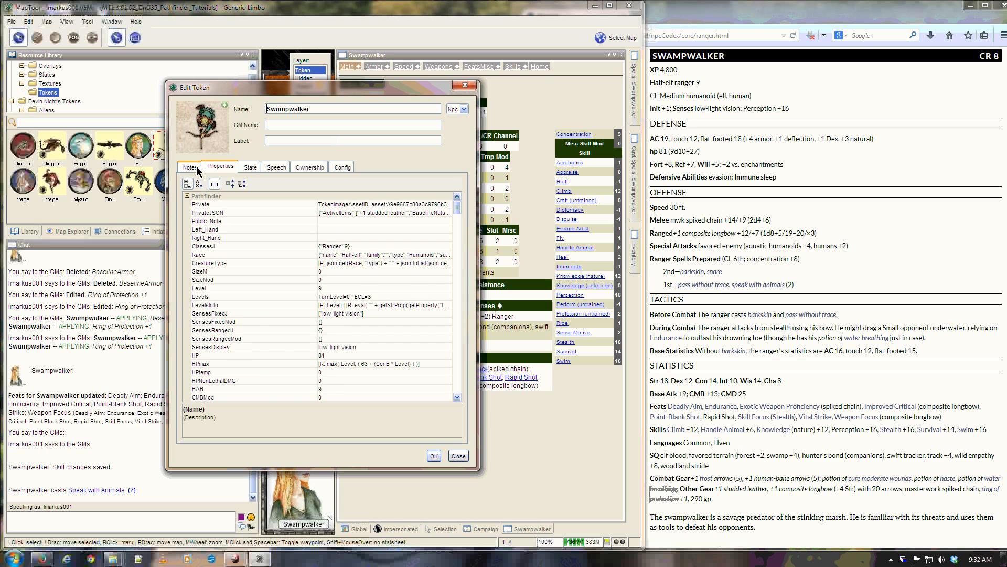
click(195, 166)
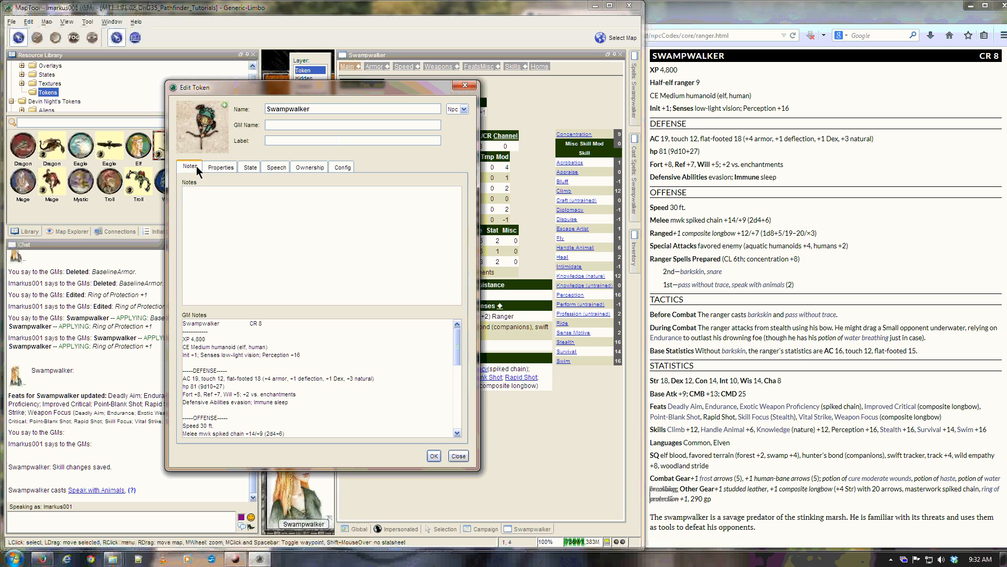
click(458, 455)
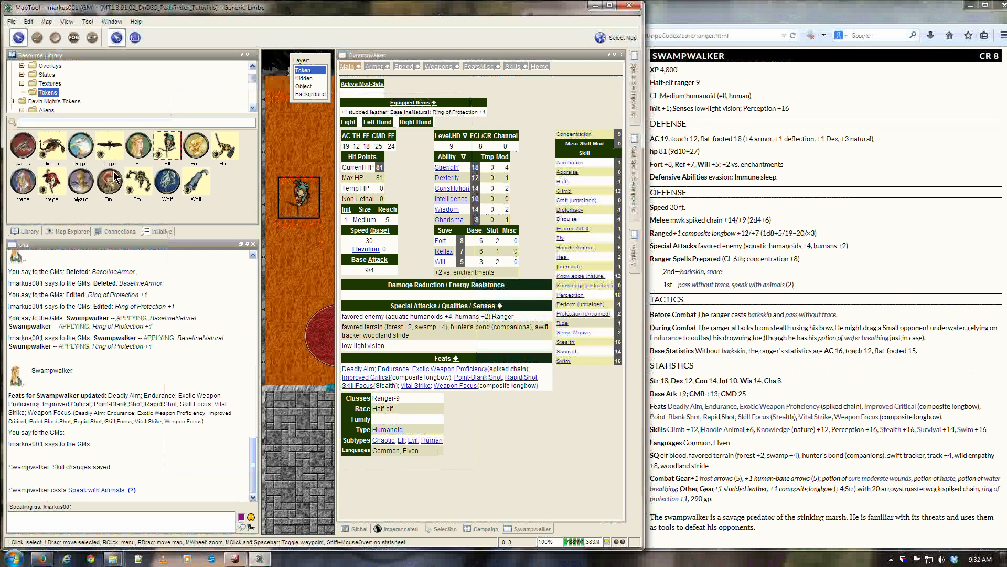
click(236, 559)
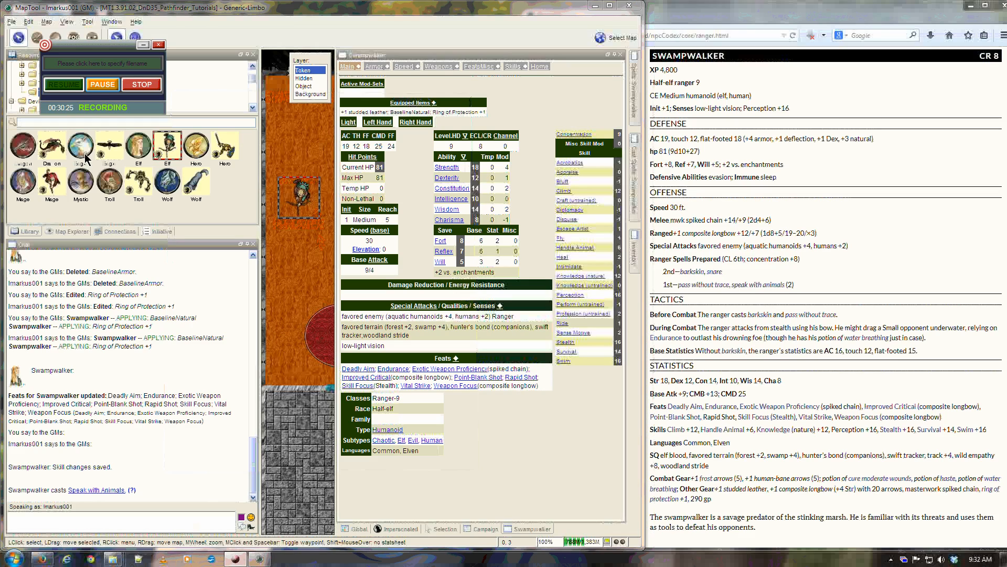